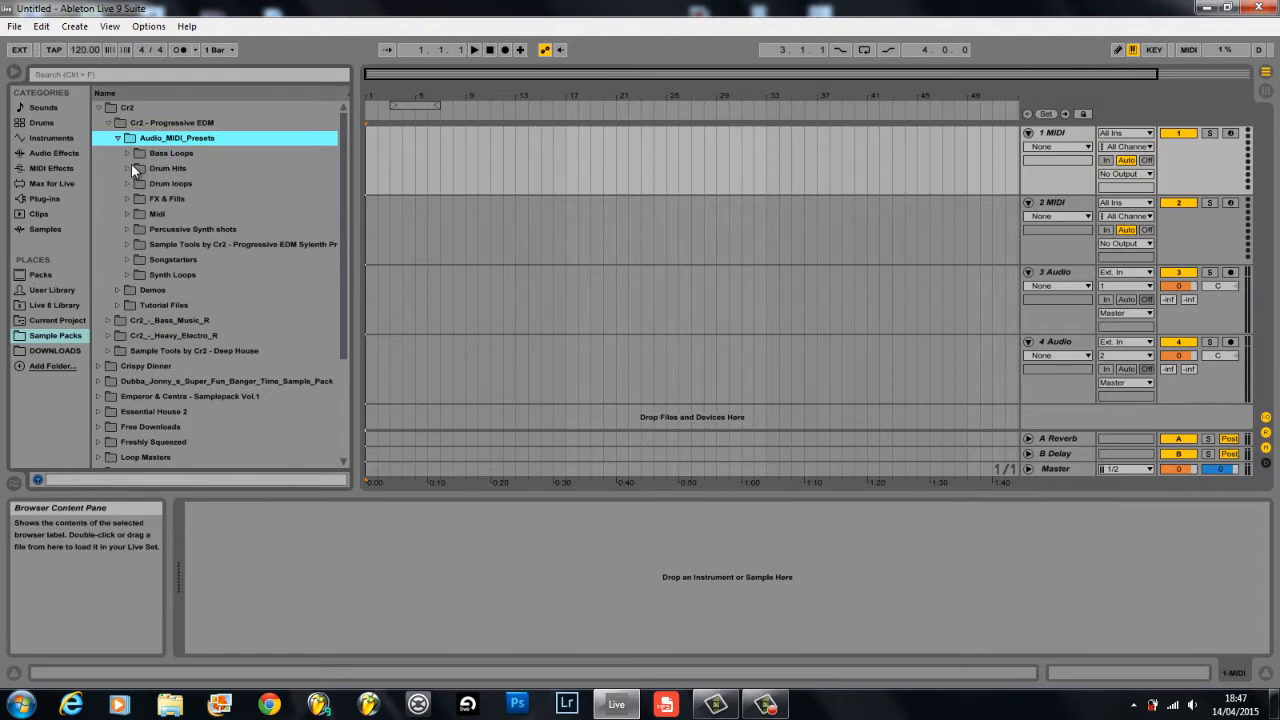
- Preview the sample 02 PEDM Bass Loop 128 G.wav from the Bass Loops folder, leaving the folder collapsed
click(130, 152)
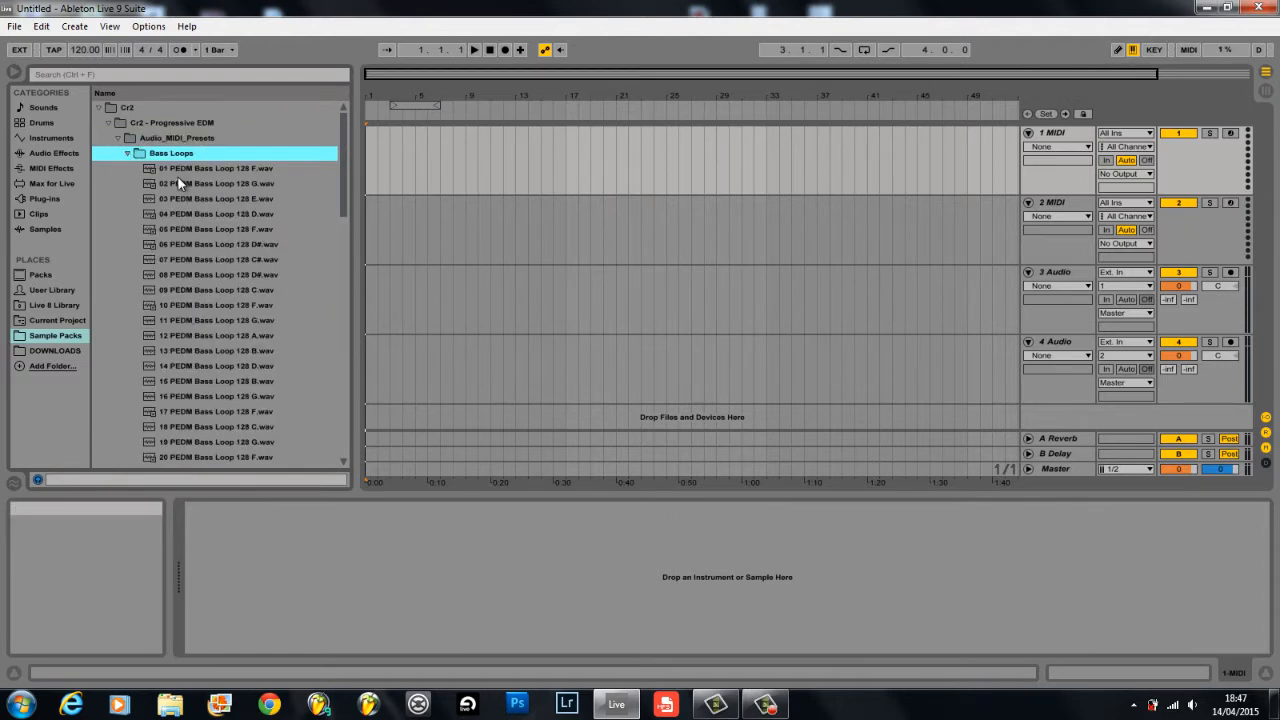
click(180, 184)
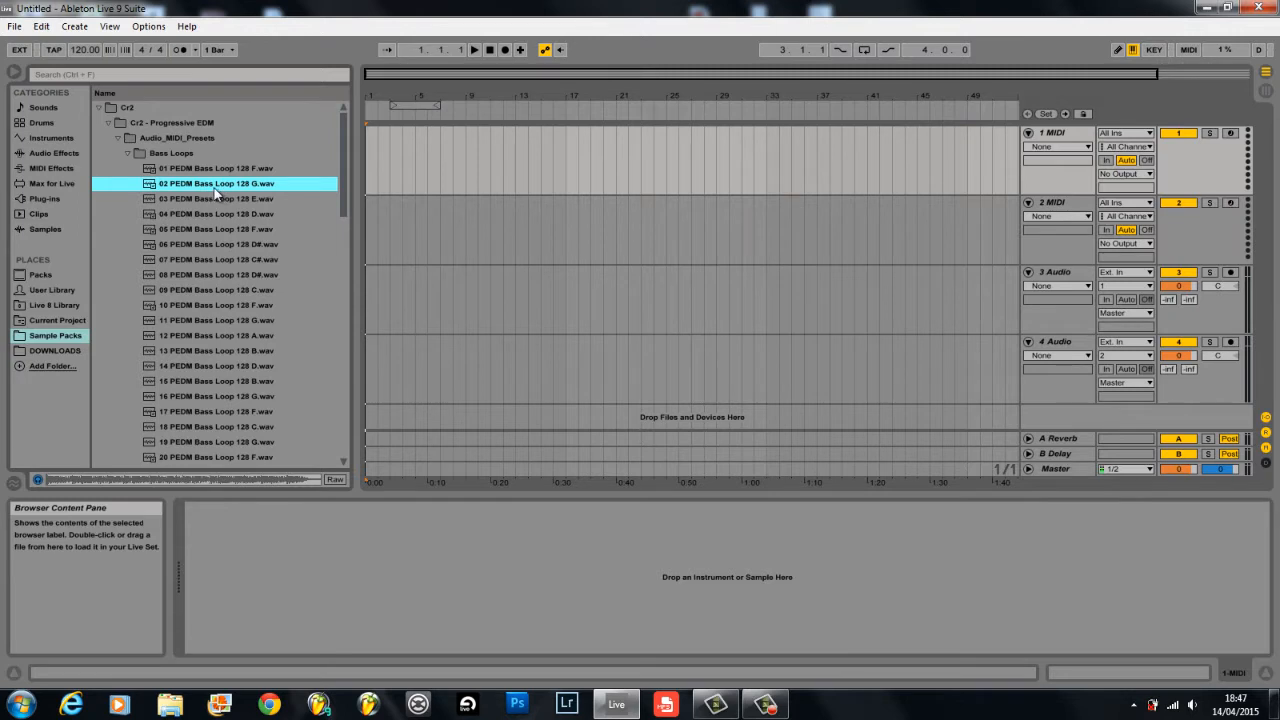
click(130, 154)
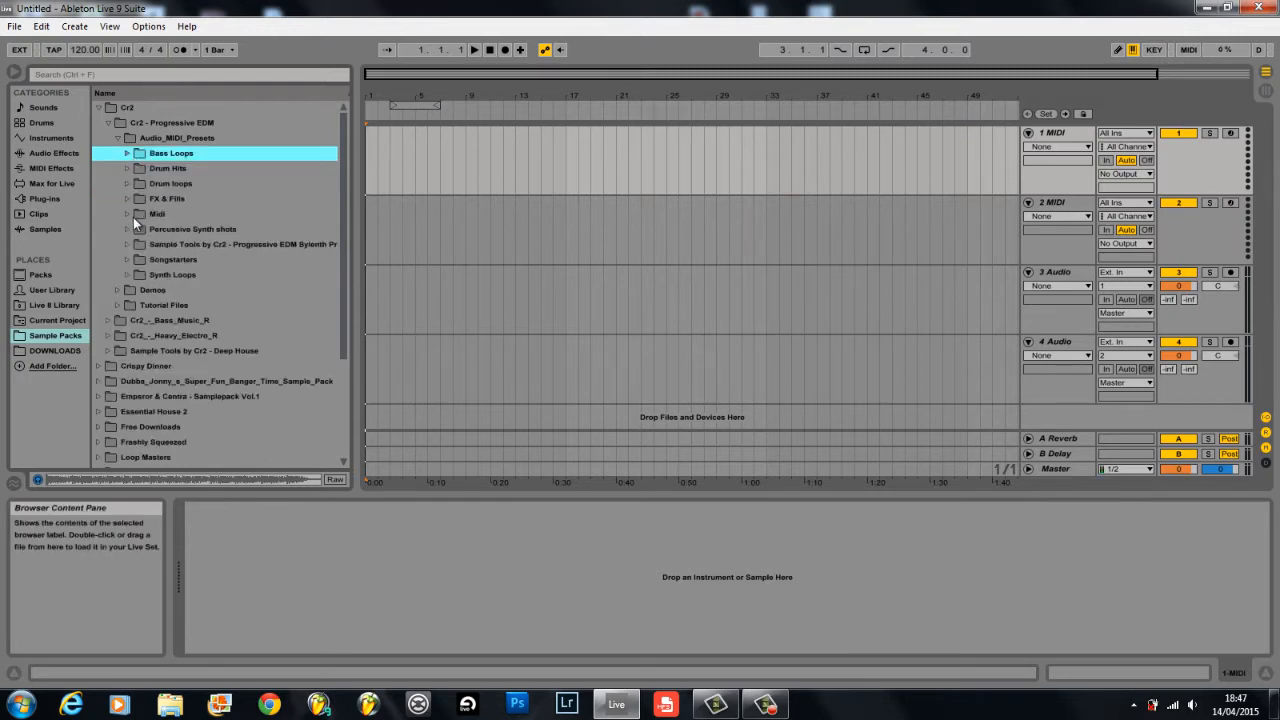
- Preview 01 PEDM Drum Loops 128 Full.wav from the Drum loops folder and place it on the first track at bar 1
click(129, 184)
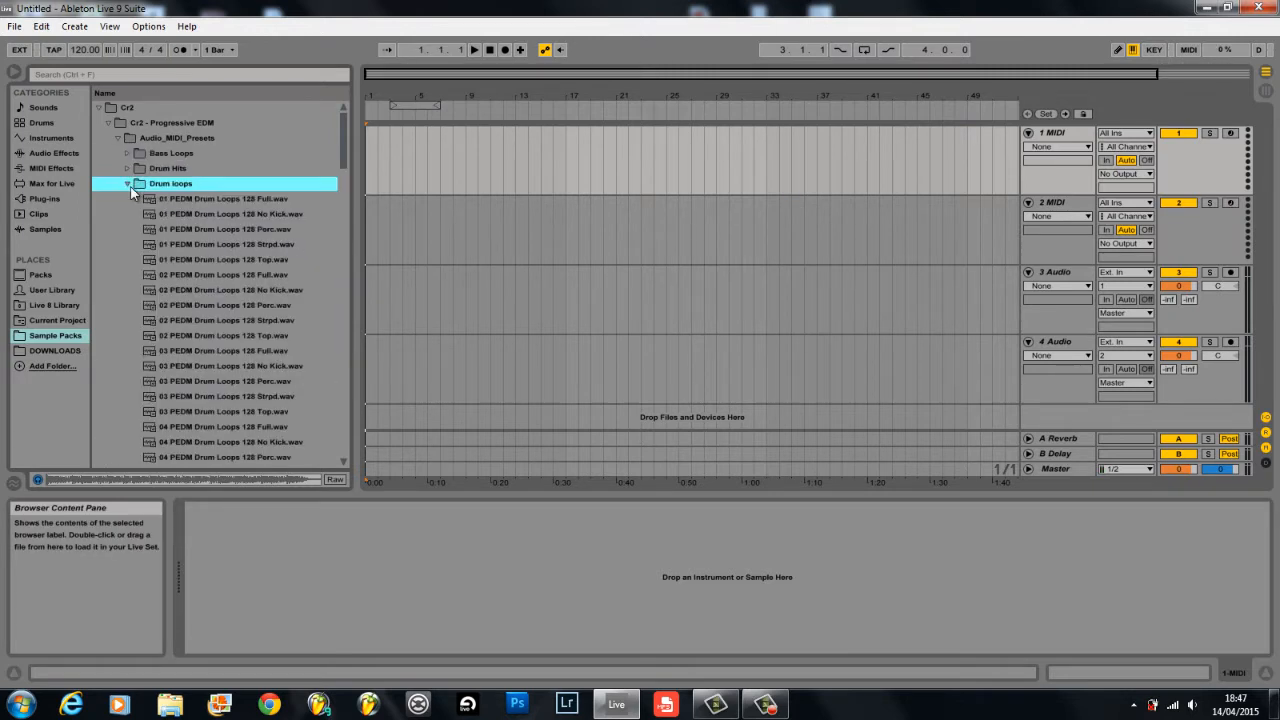
click(242, 204)
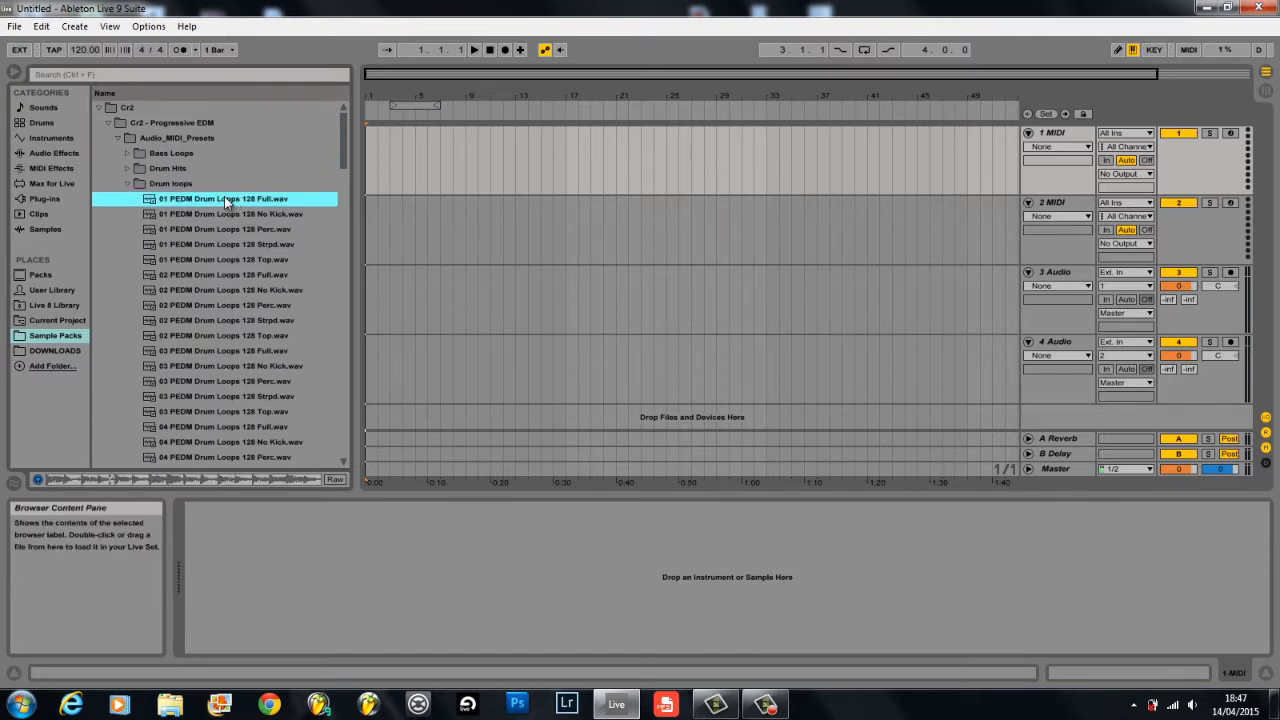
drag(226, 201, 371, 166)
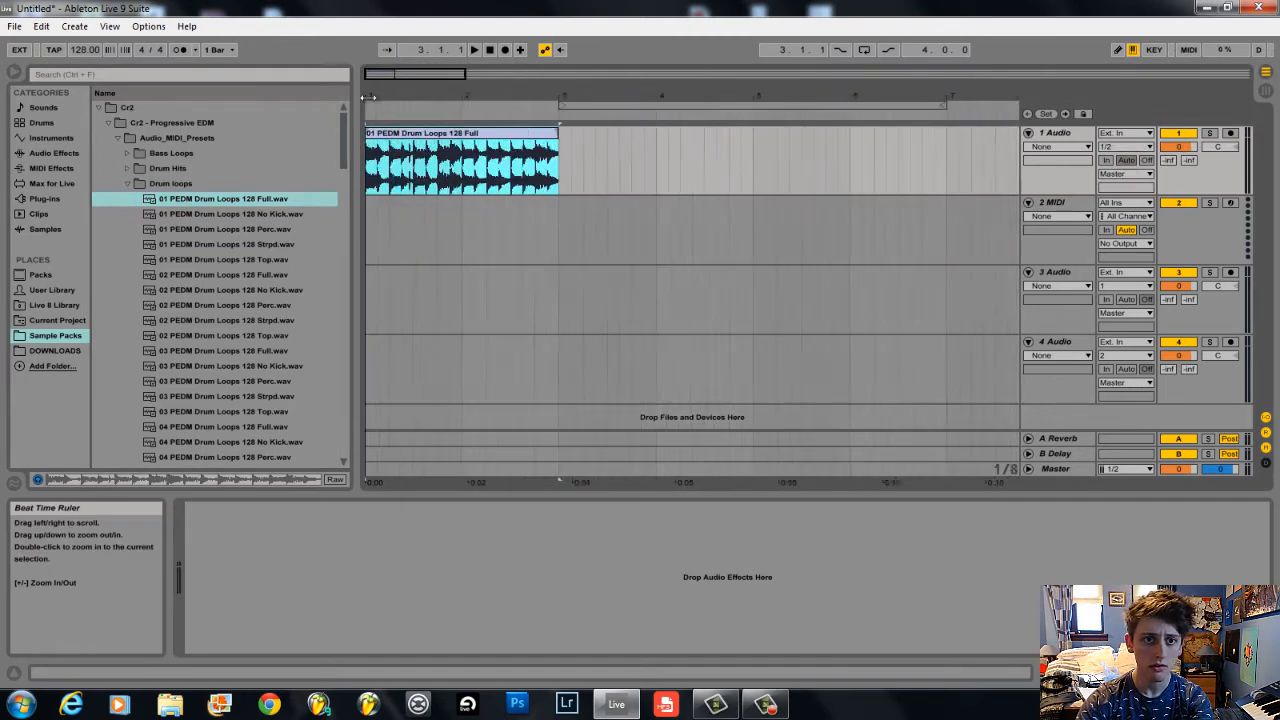
- Enable arrangement looping from 1.1.1 for four bars and extend the drum loop clip to bar 5
drag(368, 98, 367, 110)
click(865, 50)
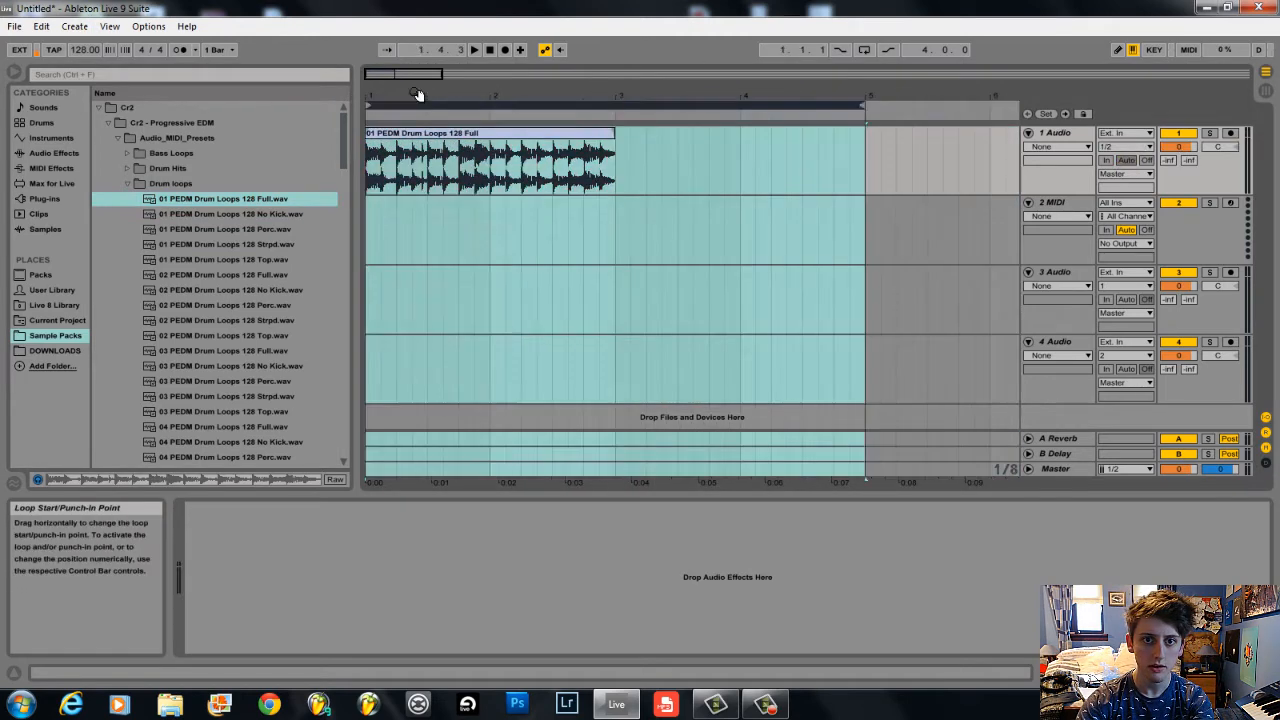
drag(615, 131, 866, 128)
- Play the looped drum clip to check it, lower the system volume and stop playback
key(space)
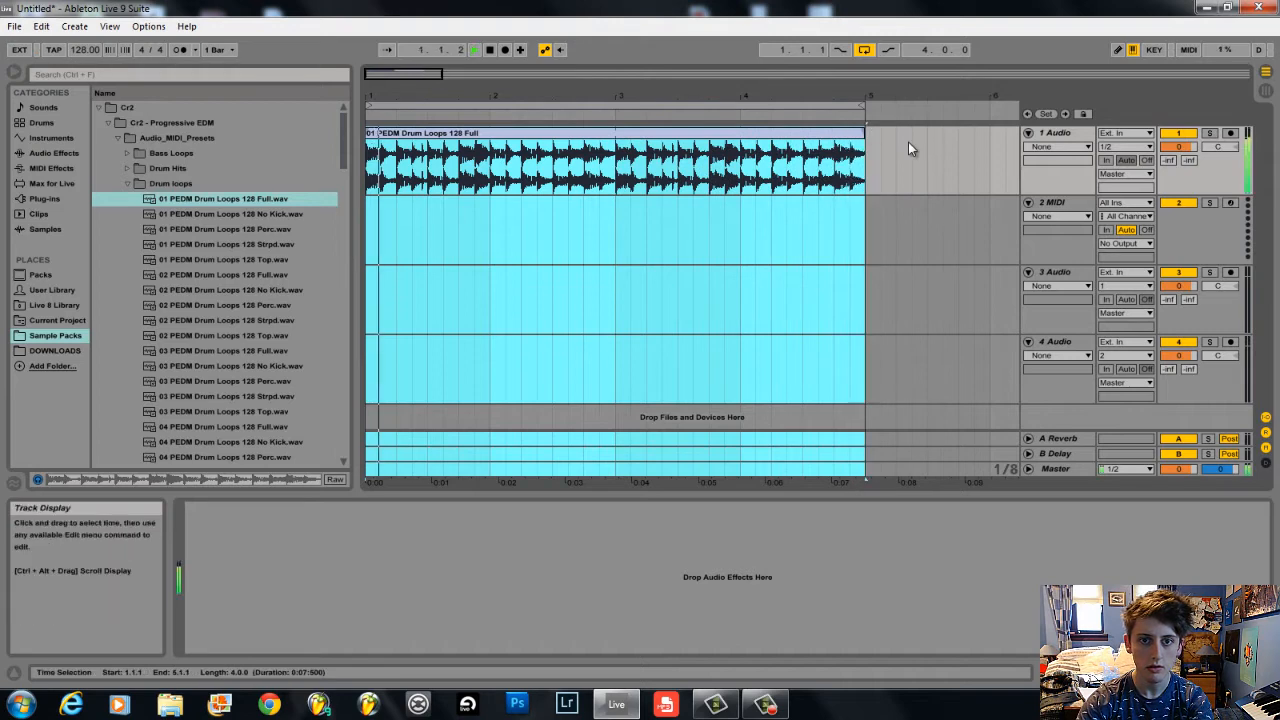
click(907, 142)
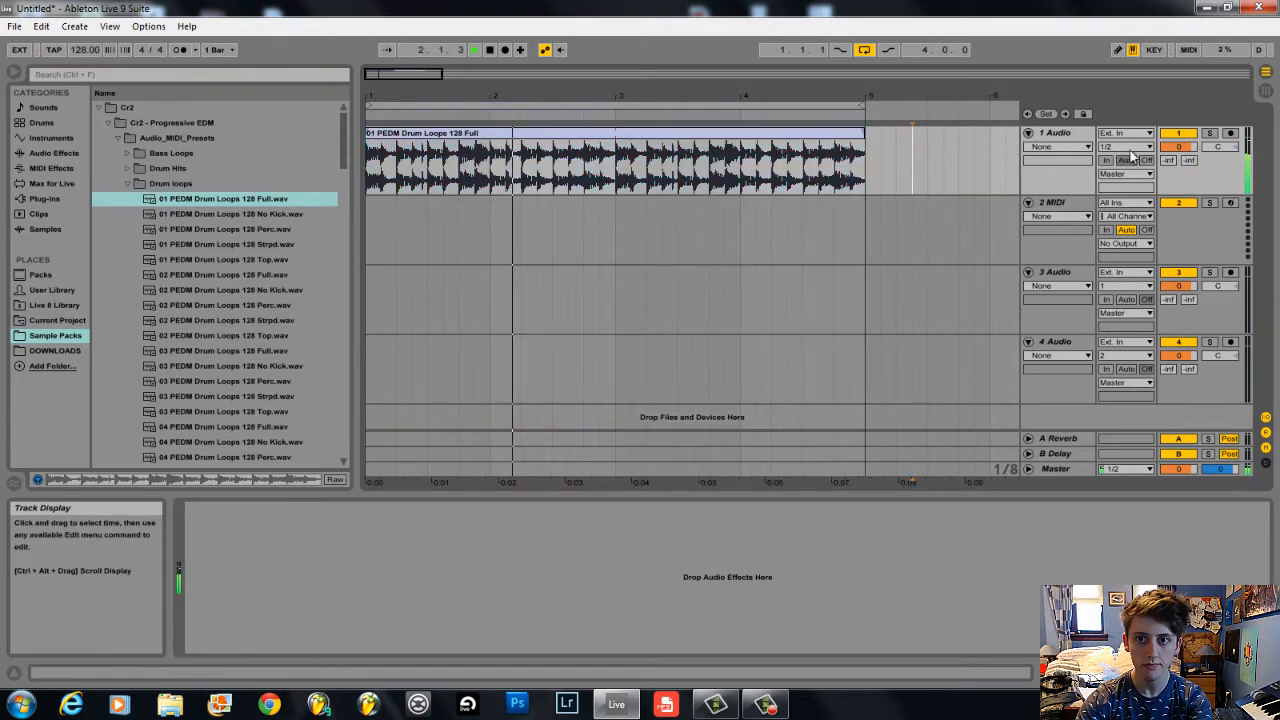
key(XF86AudioLowerVolume)
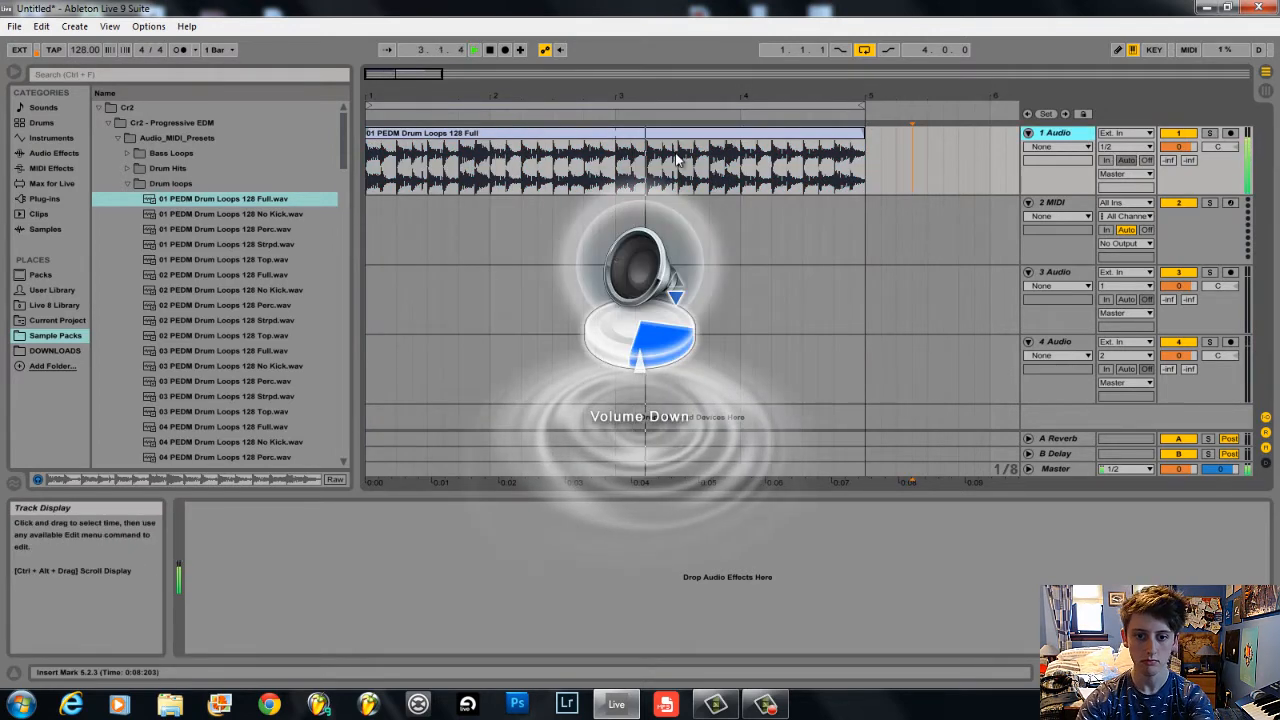
key(space)
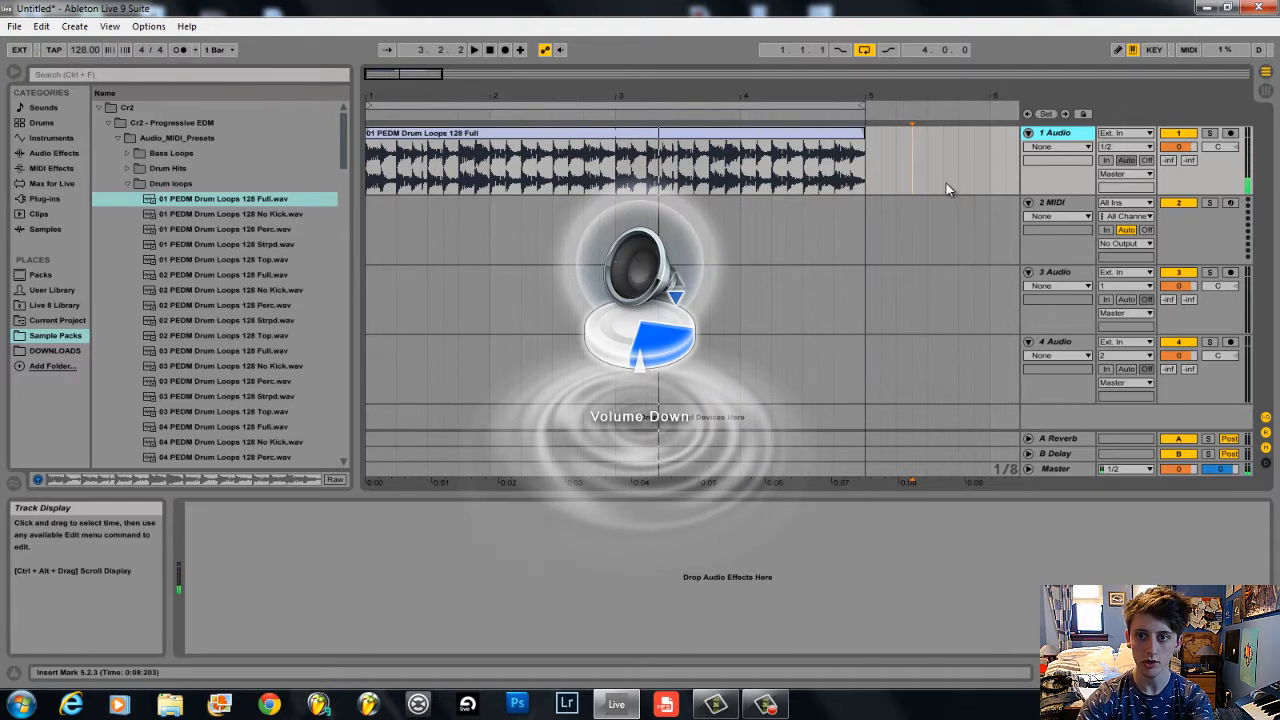
- Add the EQ Three audio effect to the drum loop's track
click(54, 152)
scroll(165, 291, down, 3)
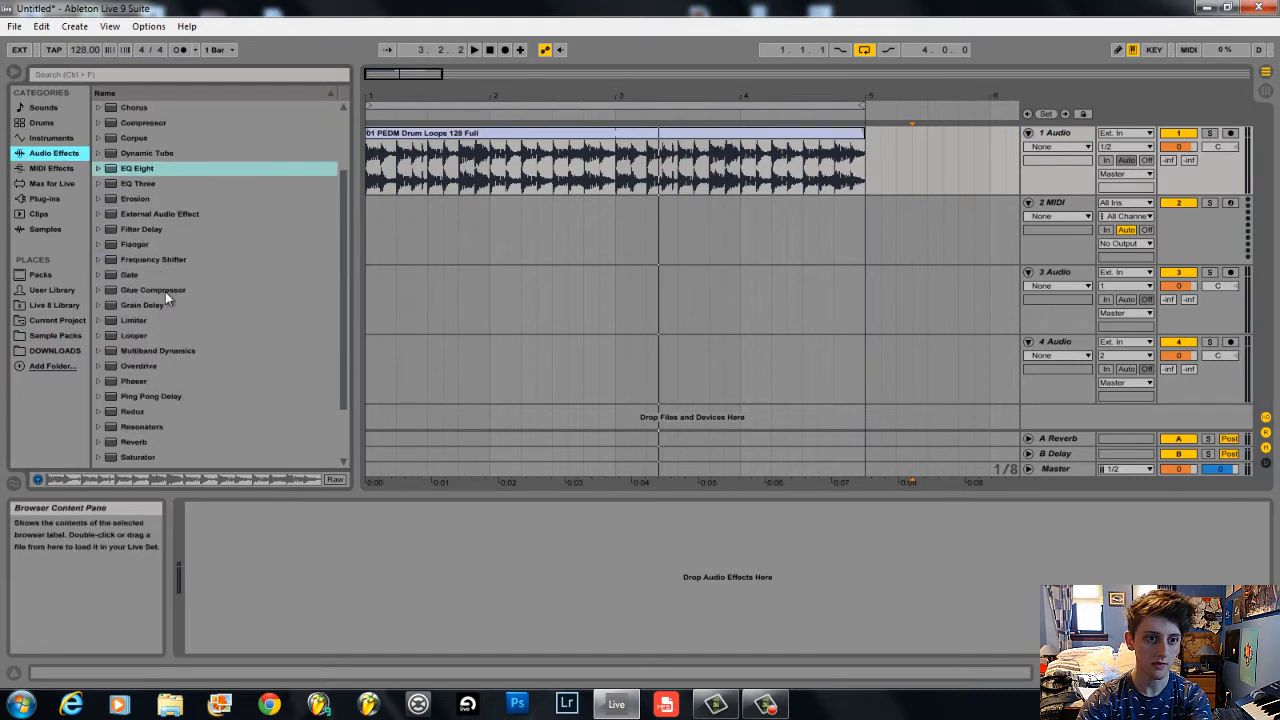
scroll(165, 341, up, 2)
click(187, 229)
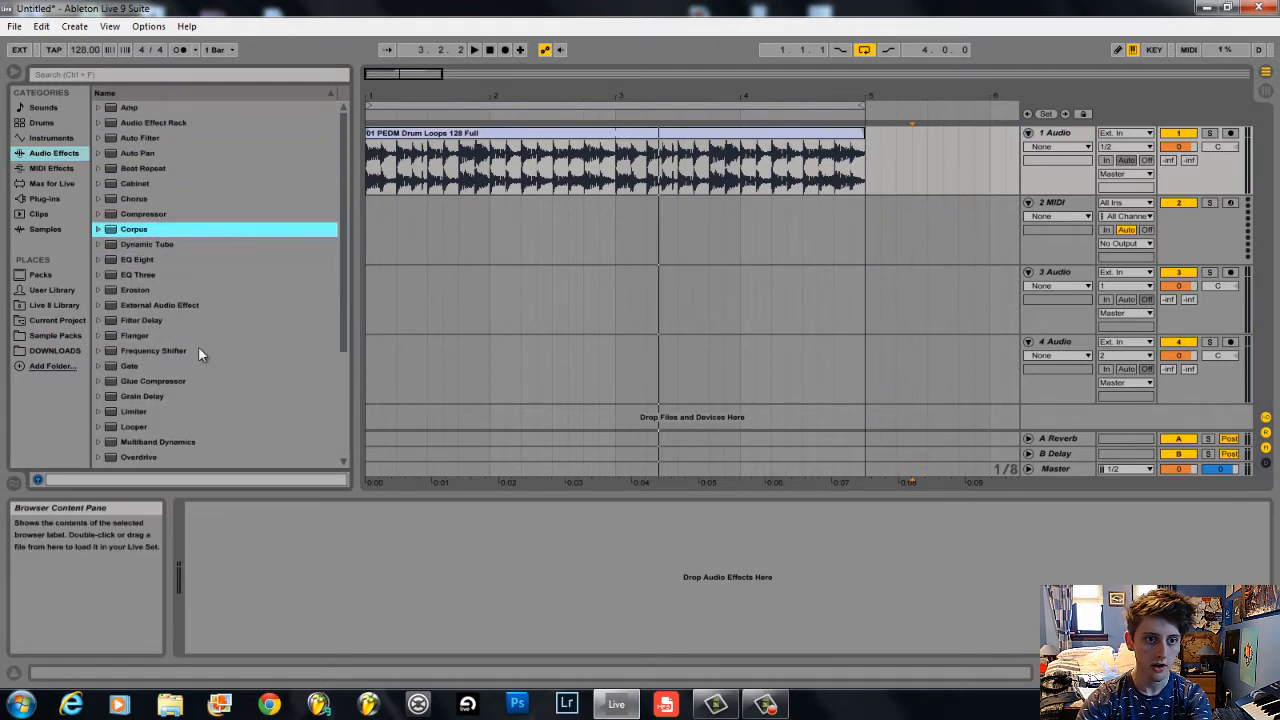
drag(141, 275, 1100, 332)
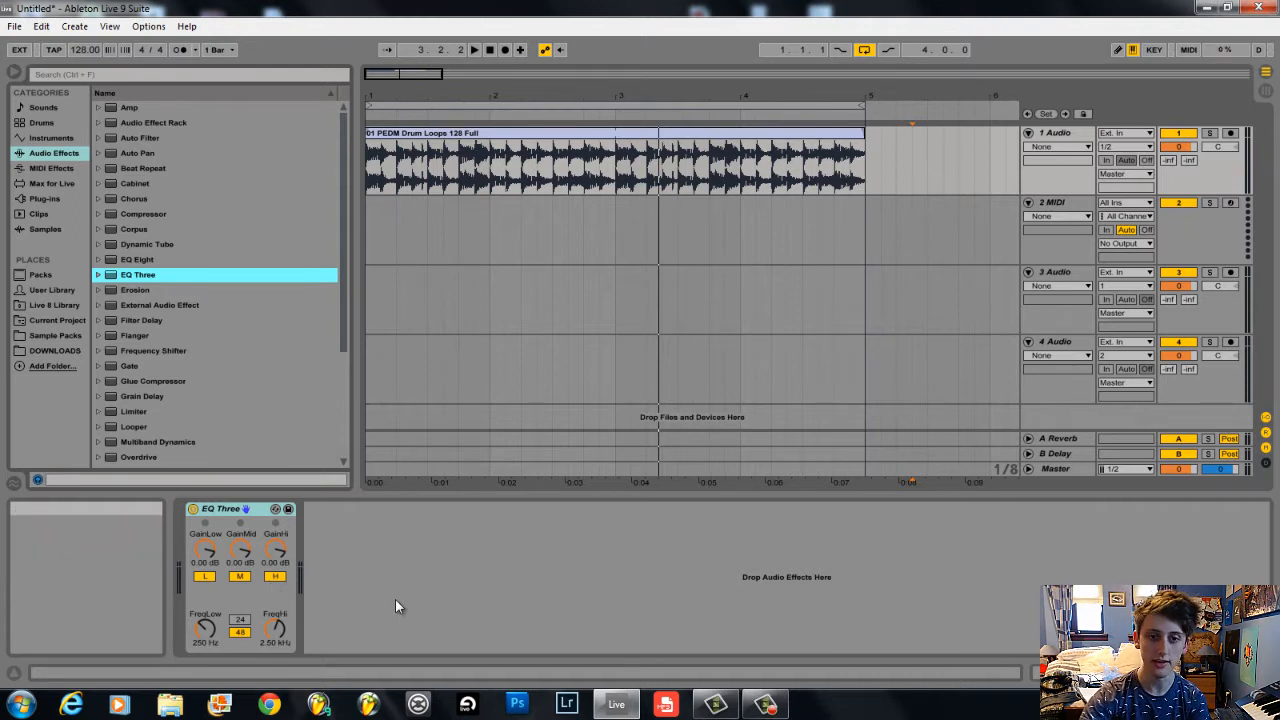
click(318, 595)
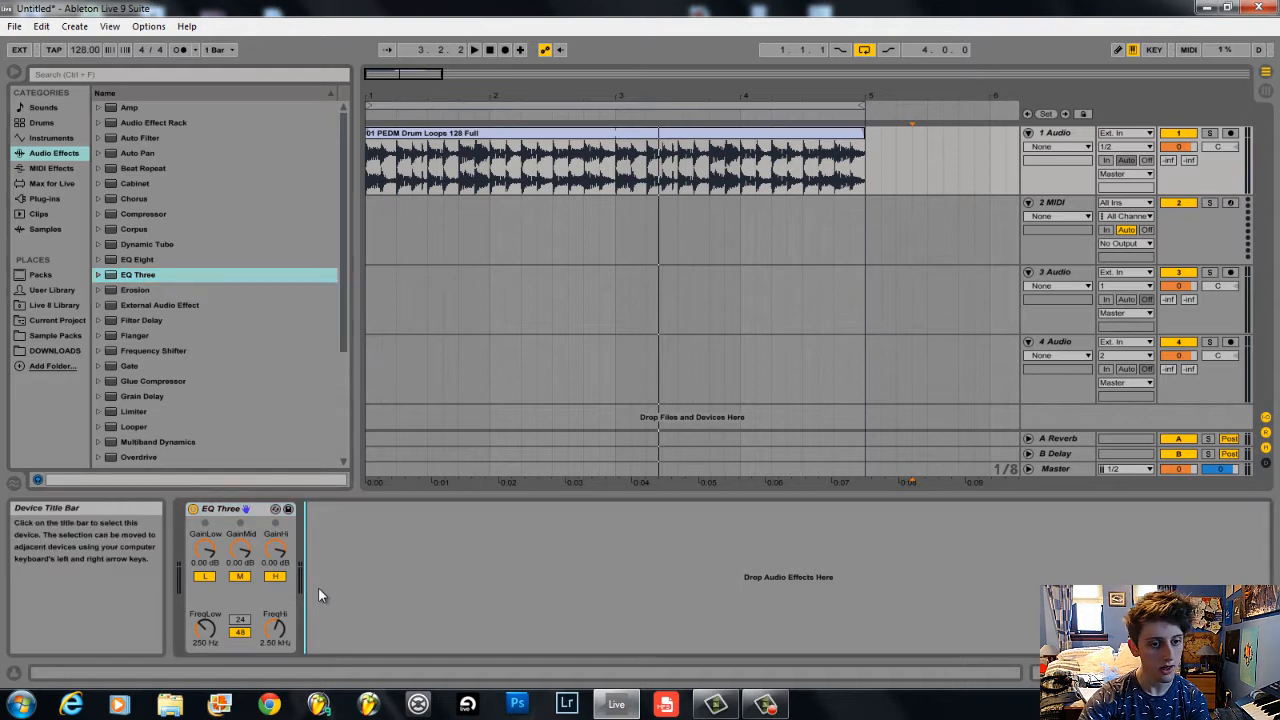
- Examine the mid and high gain controls of the EQ Three
click(240, 550)
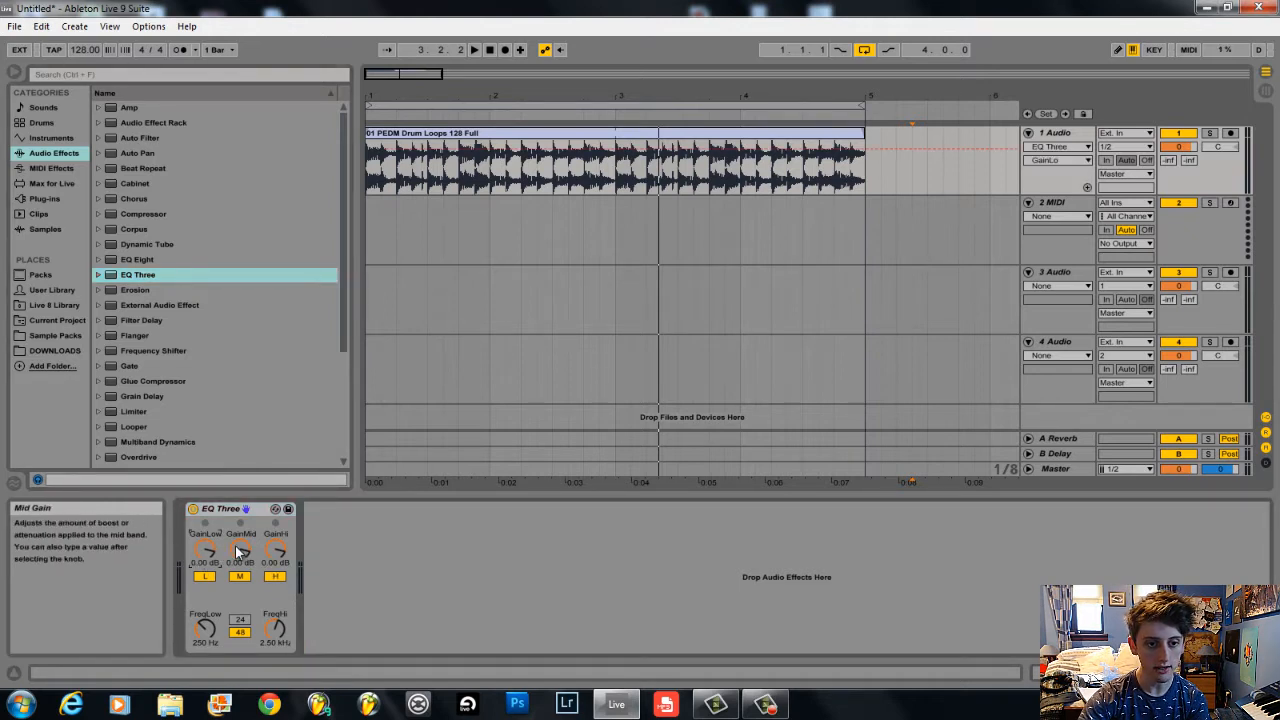
click(276, 550)
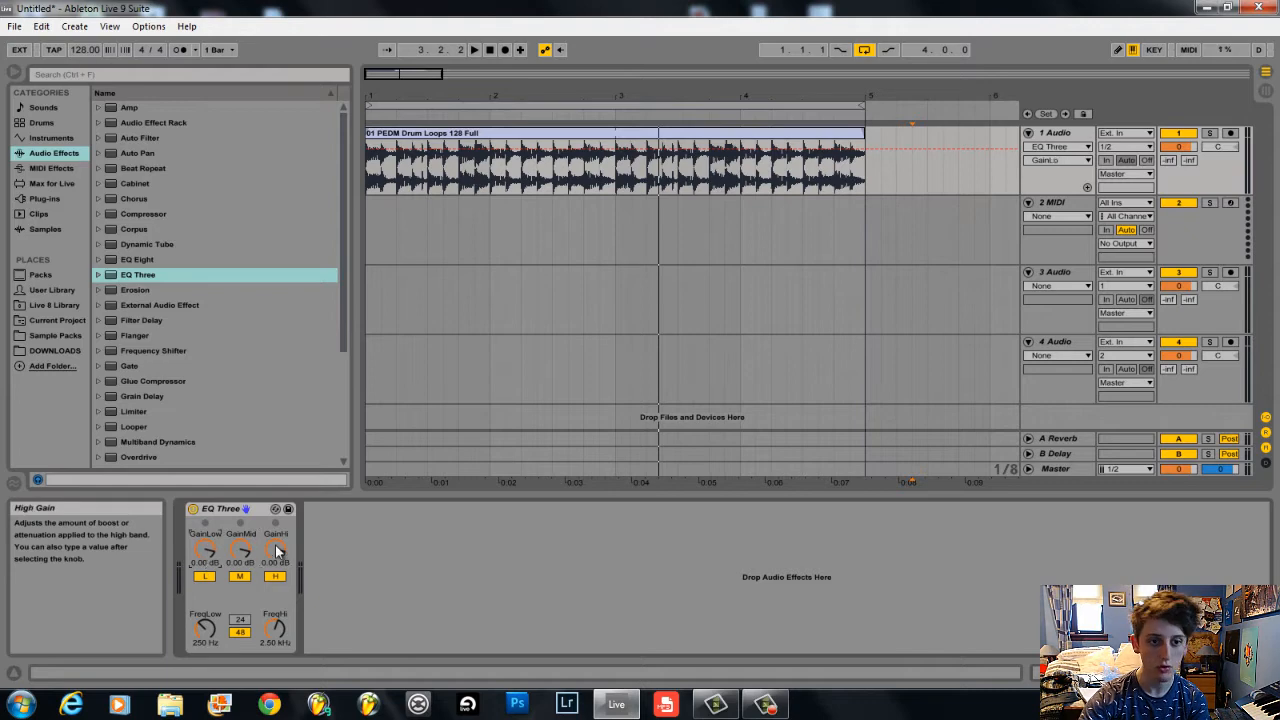
click(245, 552)
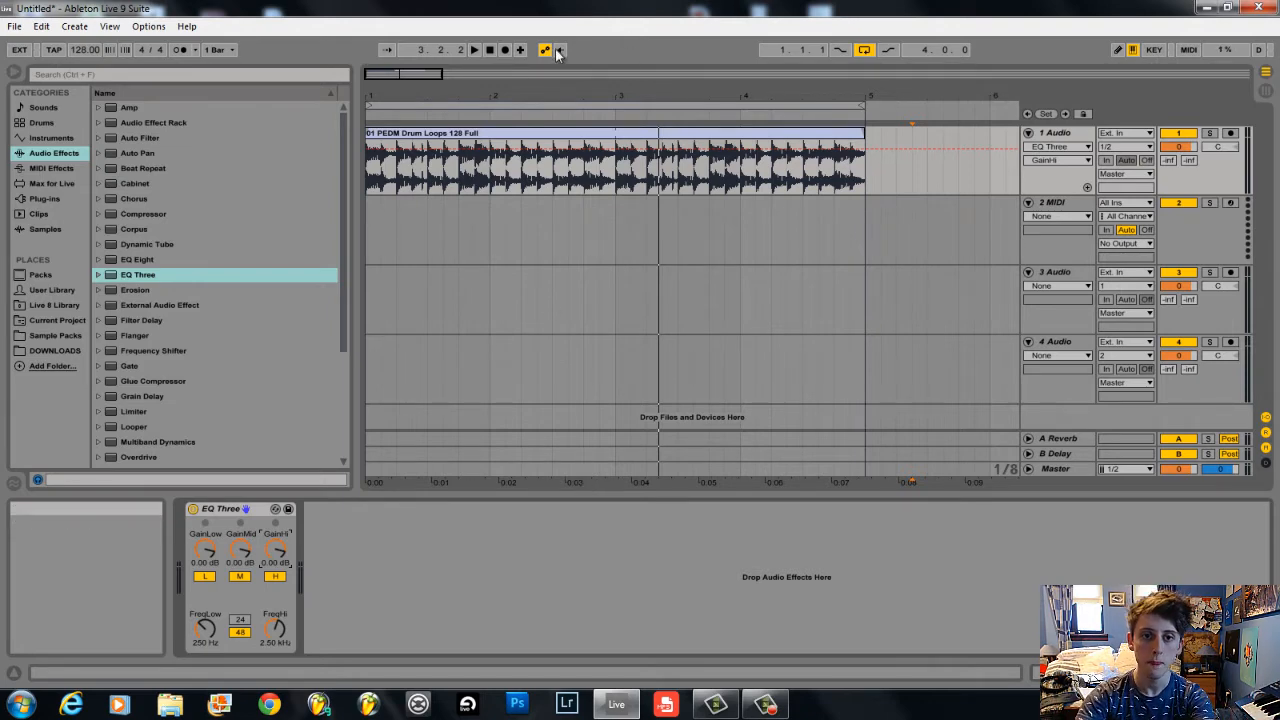
- Play the looped four-bar range from its start to hear the drums with the EQ Three gains at 0.00 dB
click(541, 95)
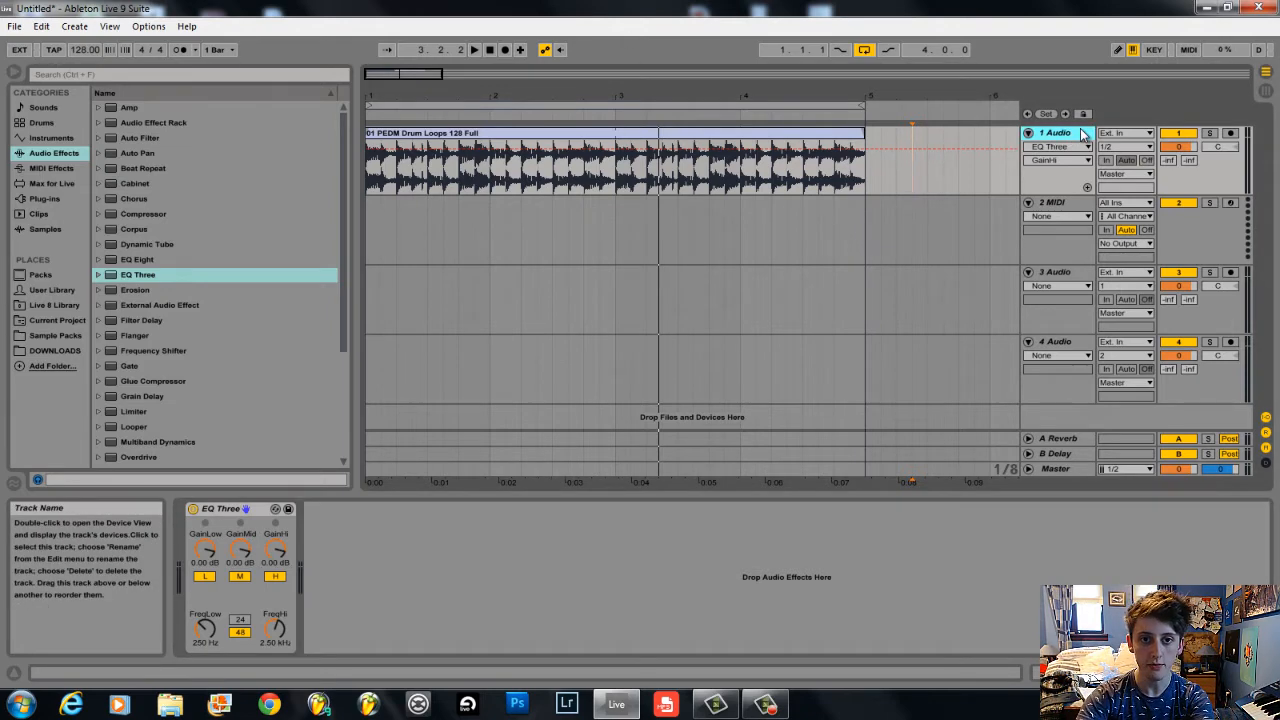
click(668, 101)
key(space)
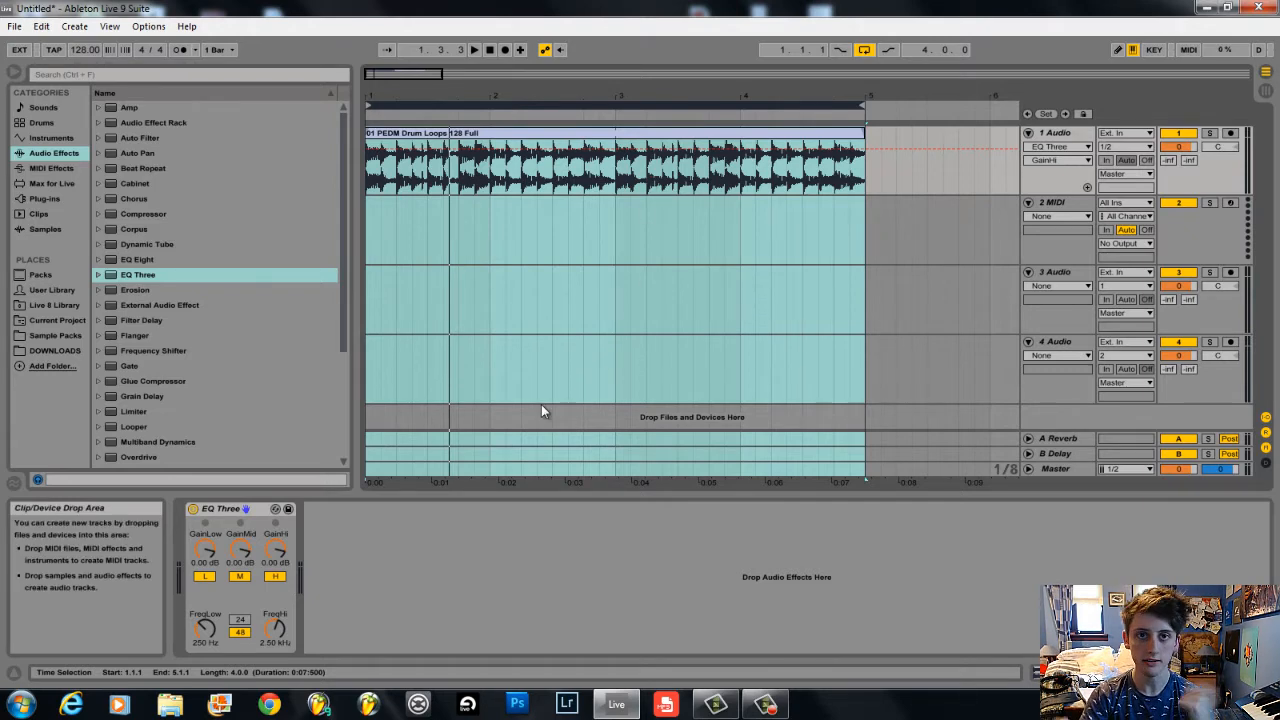
key(space)
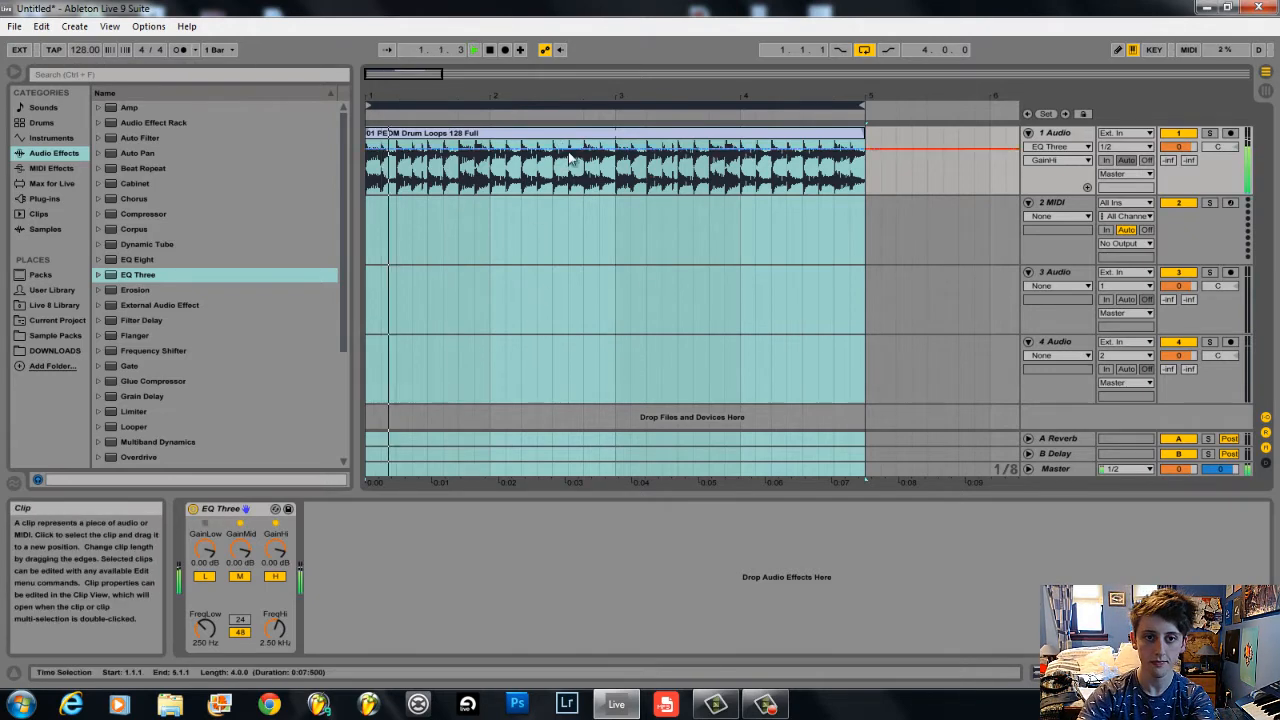
key(space)
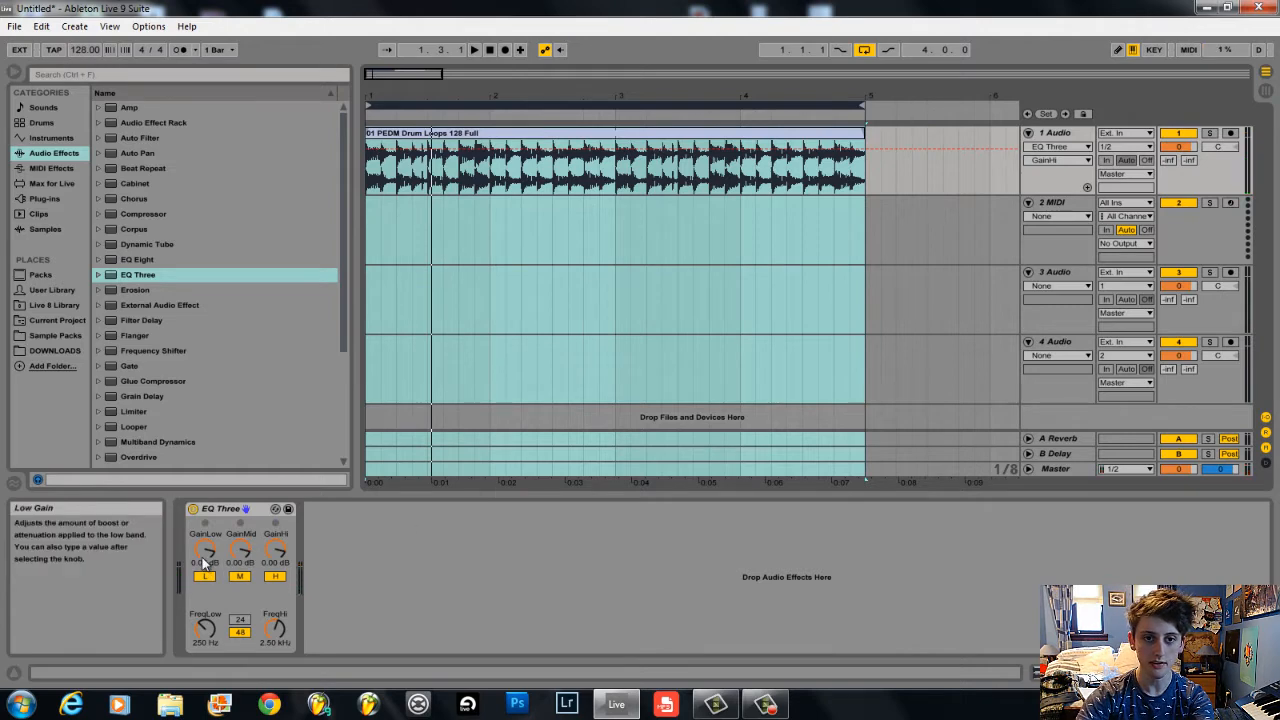
- Cut the EQ Three's low gain and mid gain one after the other to -inf dB, playing the loop after each cut
drag(205, 551, 205, 640)
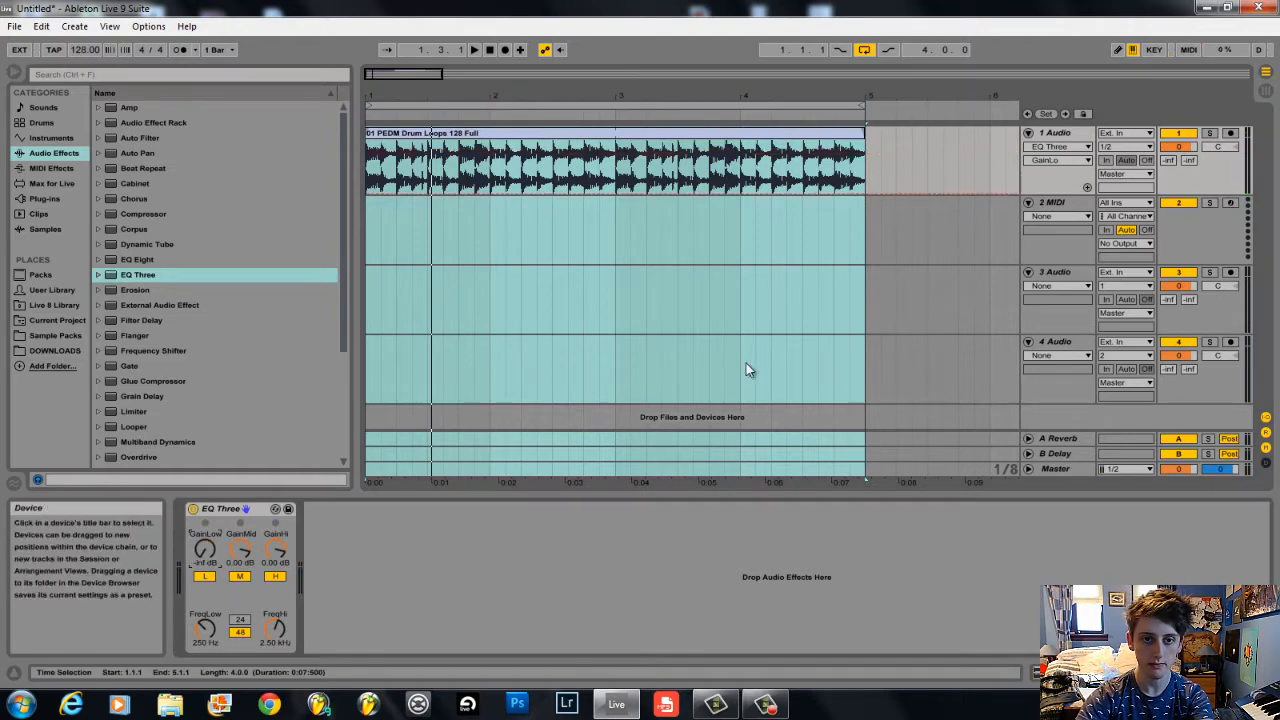
key(space)
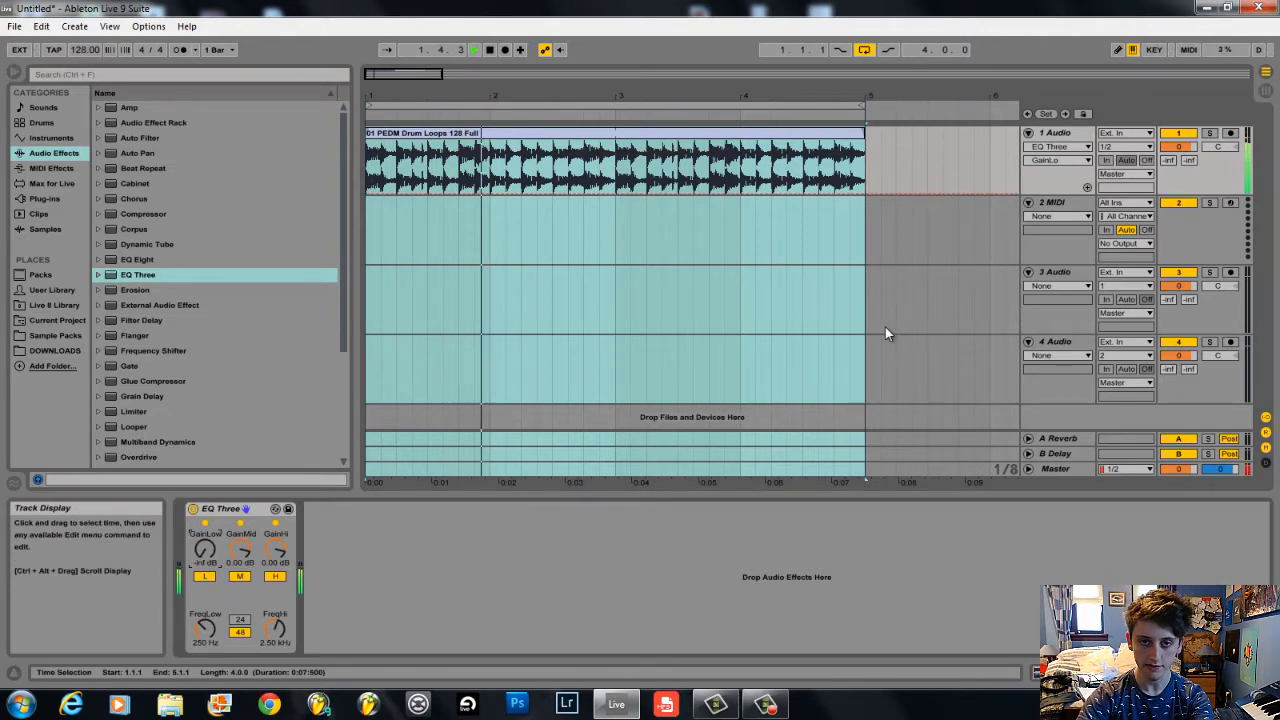
key(space)
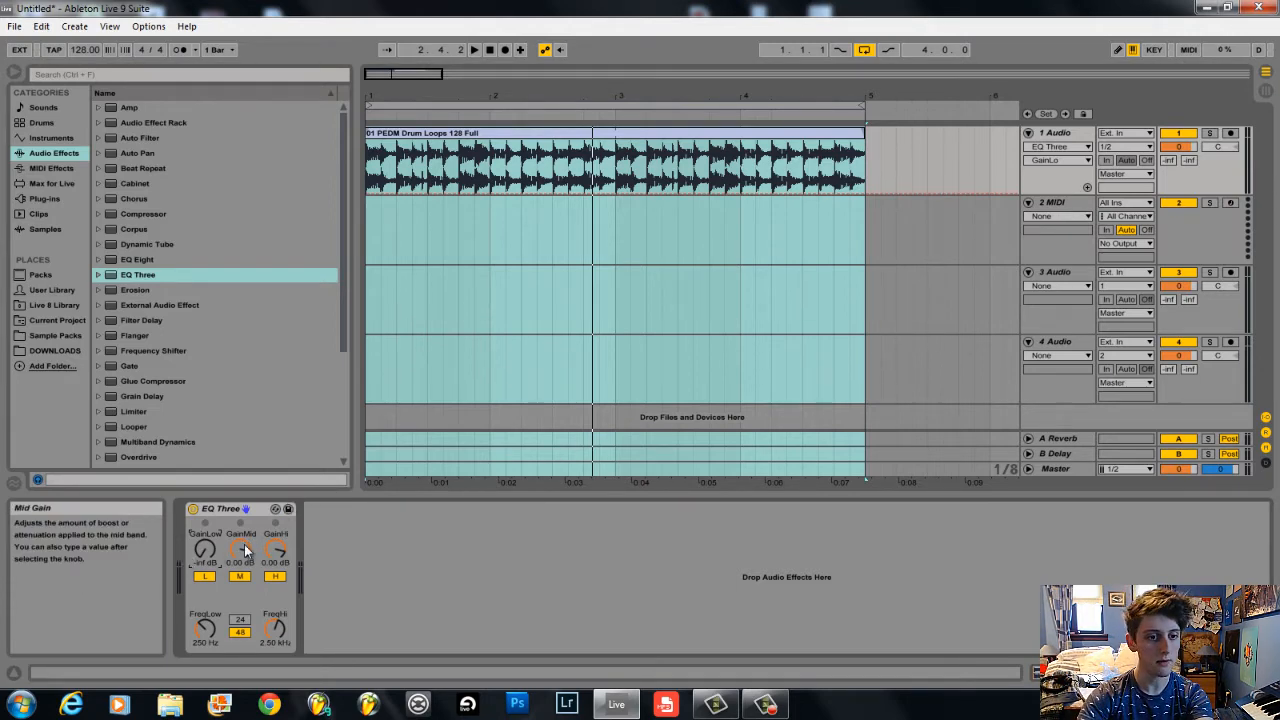
drag(247, 543, 247, 600)
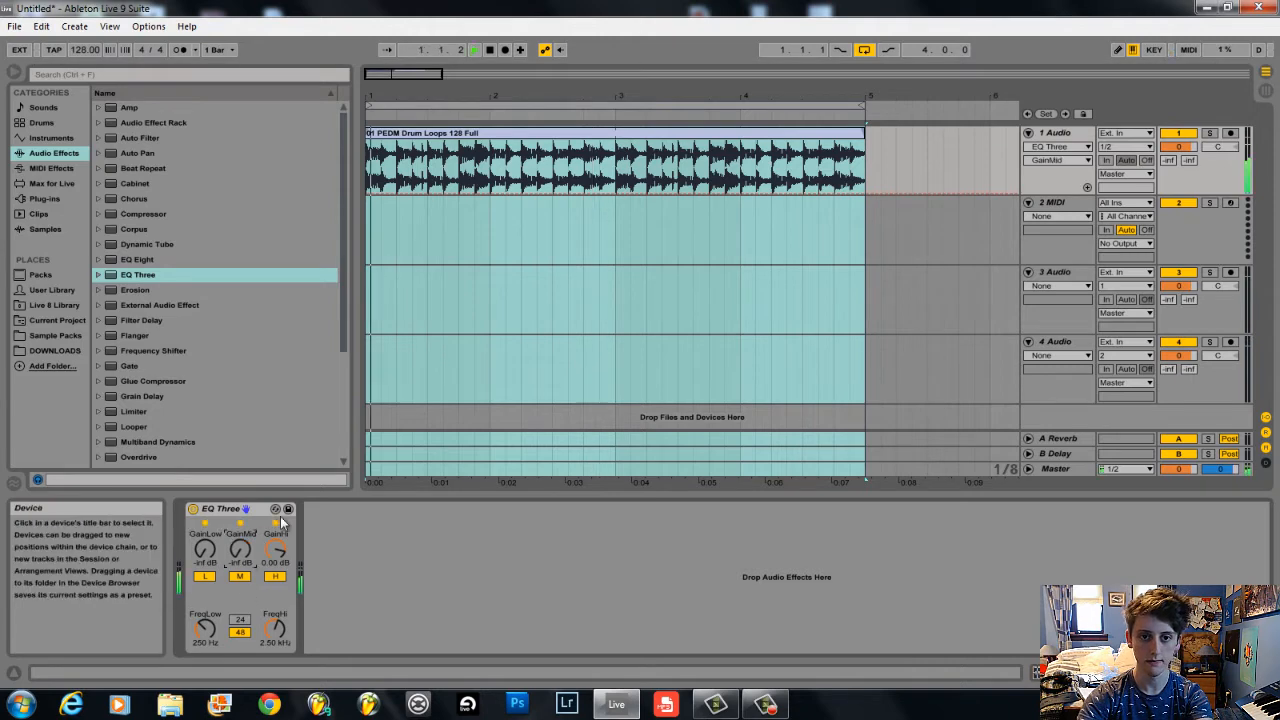
key(space)
key(space)
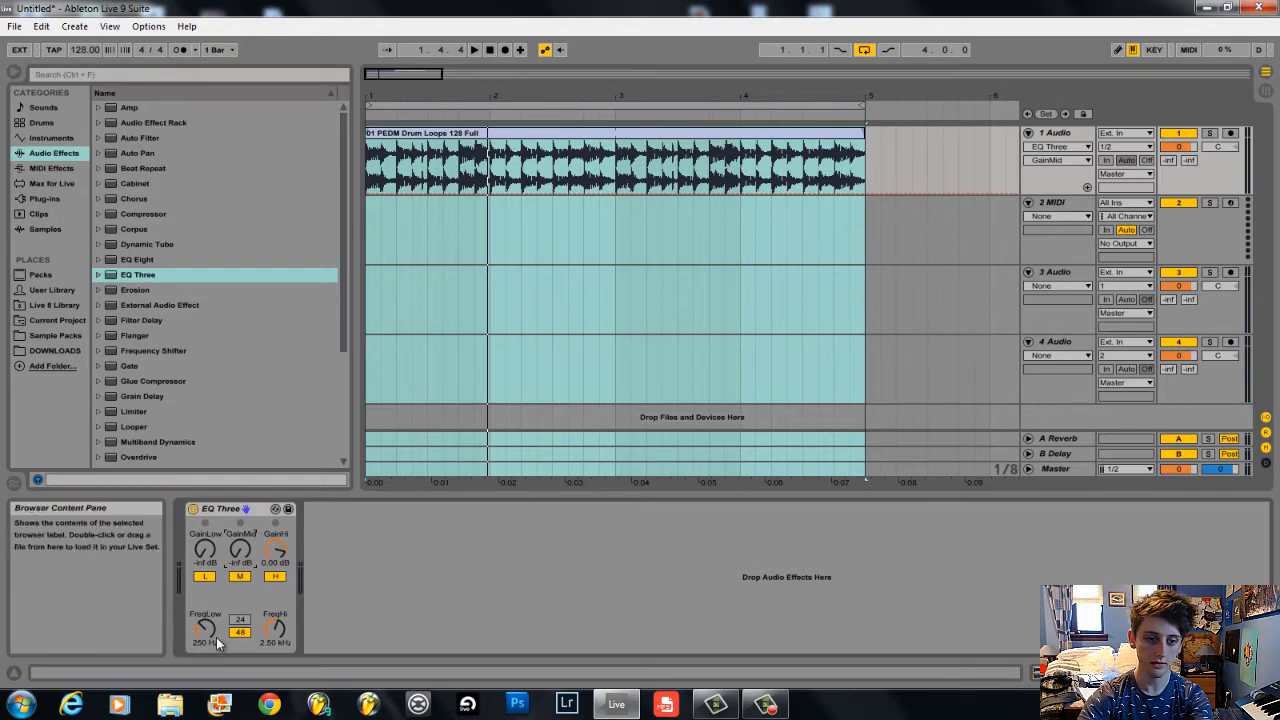
- Reset the EQ Three's mid and low gains to 0.00 dB
right_click(238, 557)
click(241, 563)
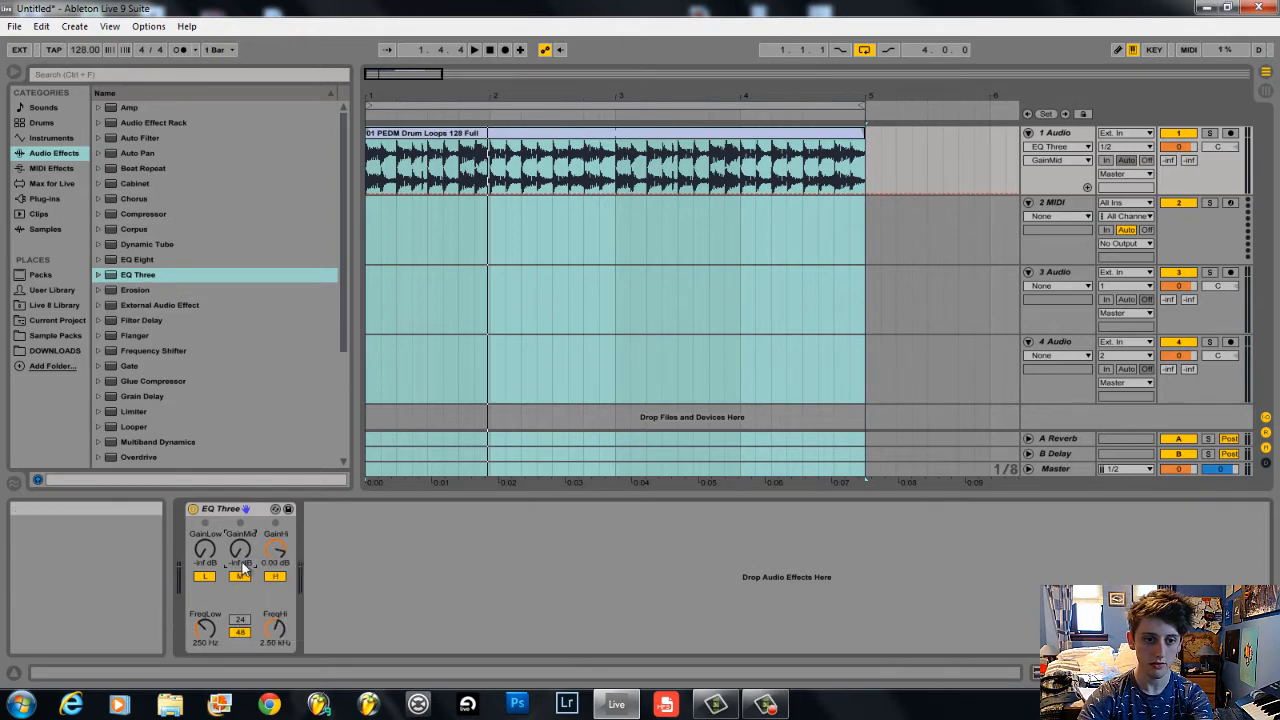
right_click(208, 557)
click(253, 601)
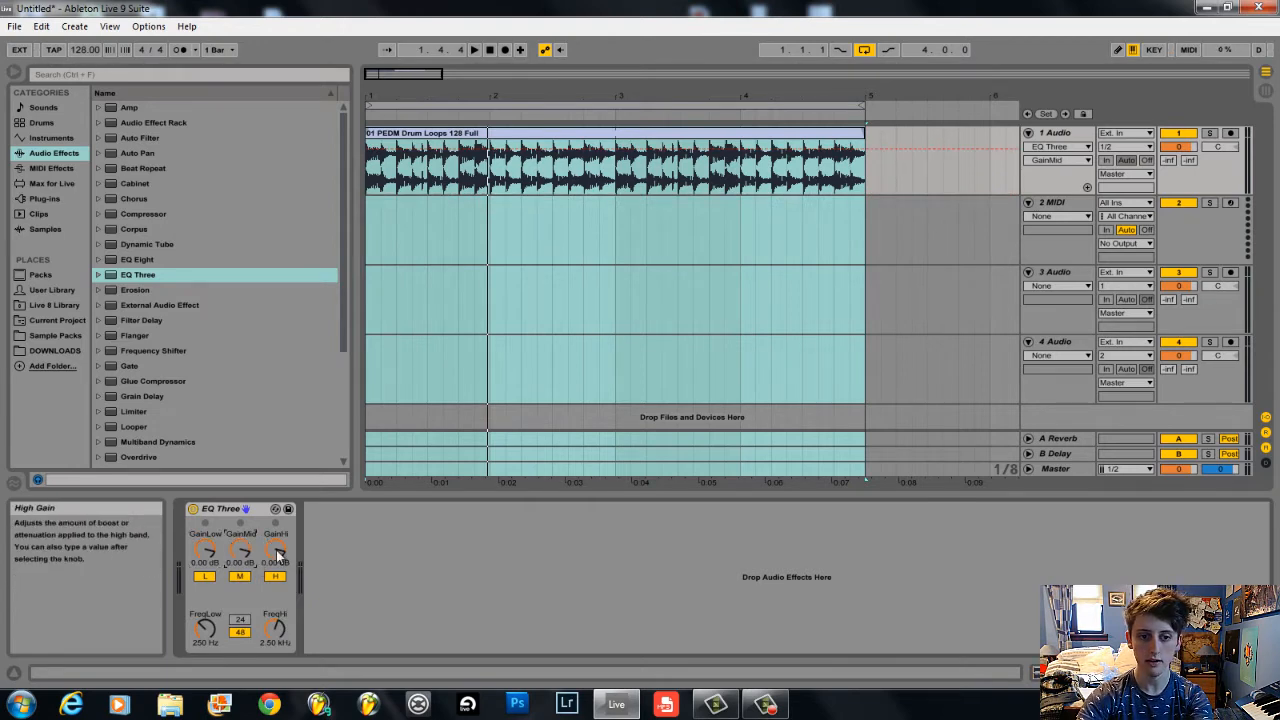
- Cut the EQ Three's high gain and mid gain one after the other to -inf dB, playing the loop after each cut
drag(287, 562, 287, 620)
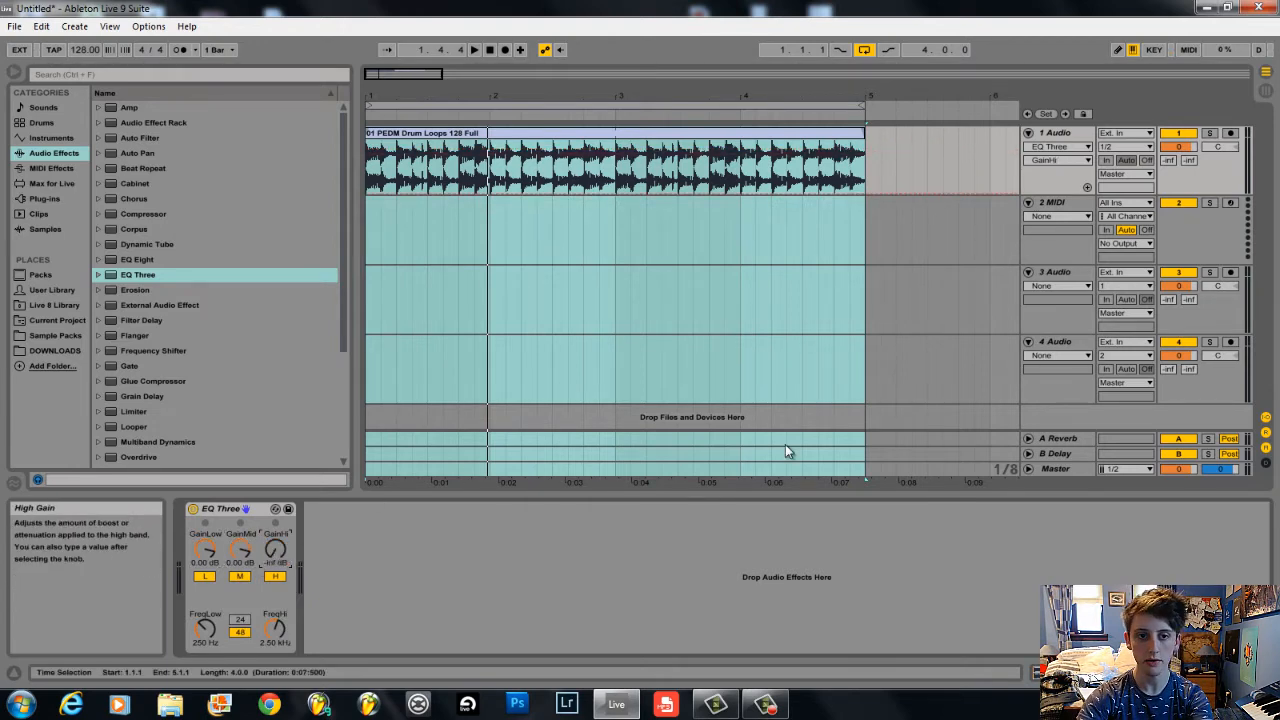
key(space)
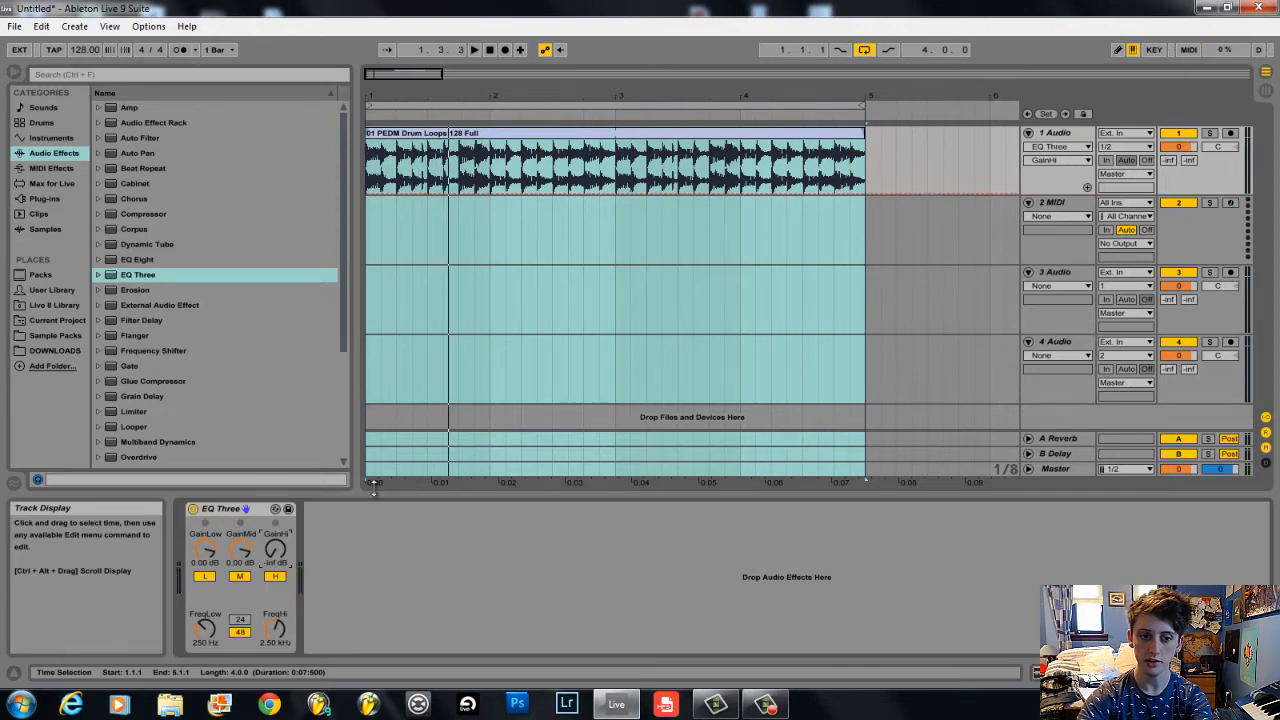
drag(245, 557, 245, 620)
key(space)
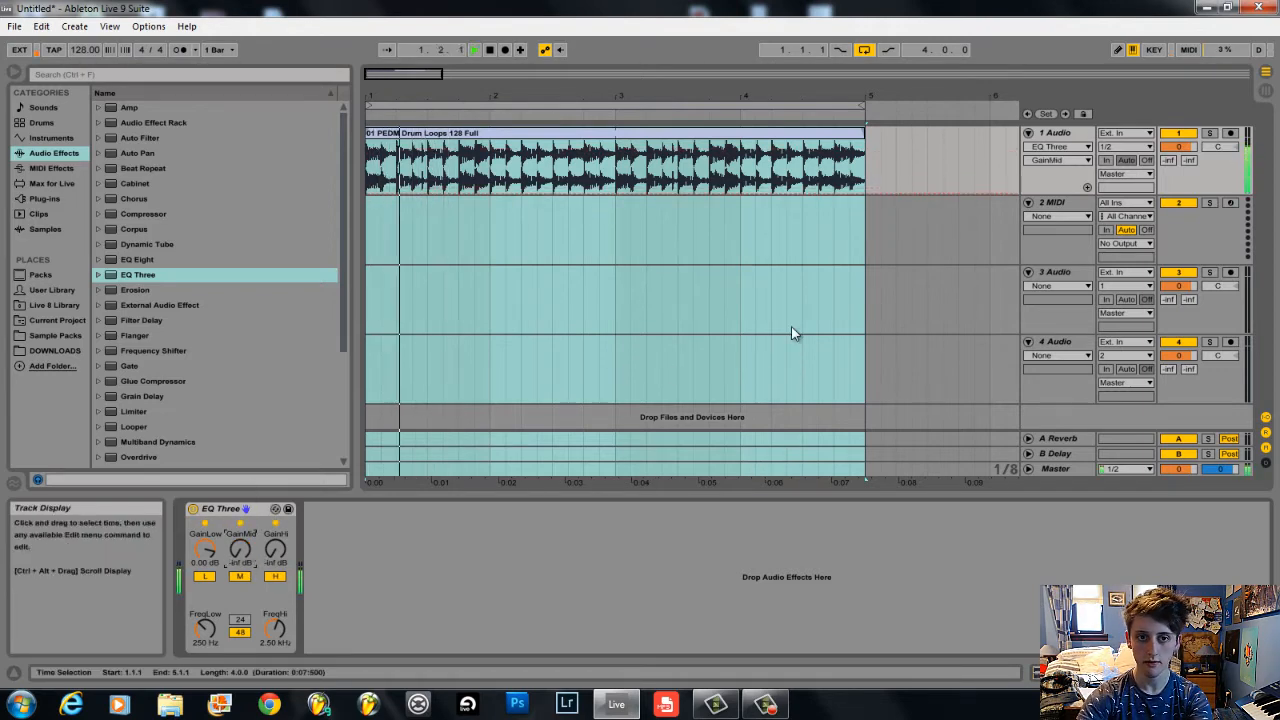
key(space)
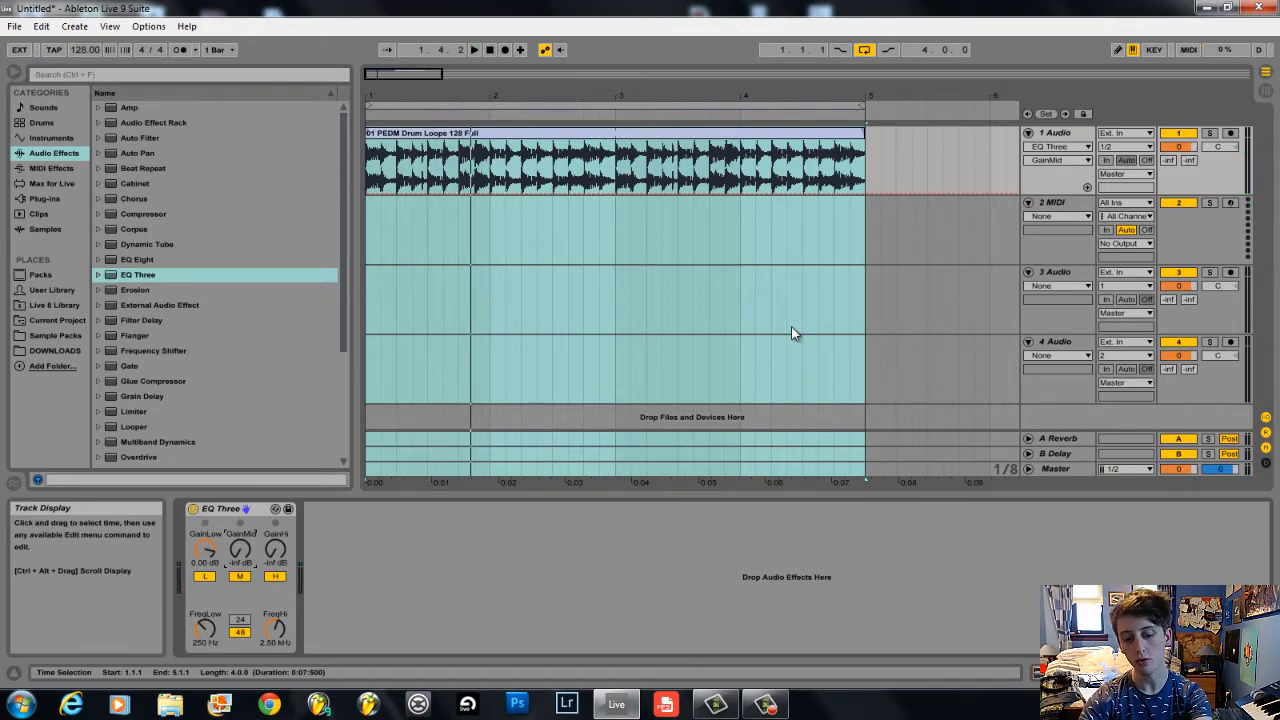
key(space)
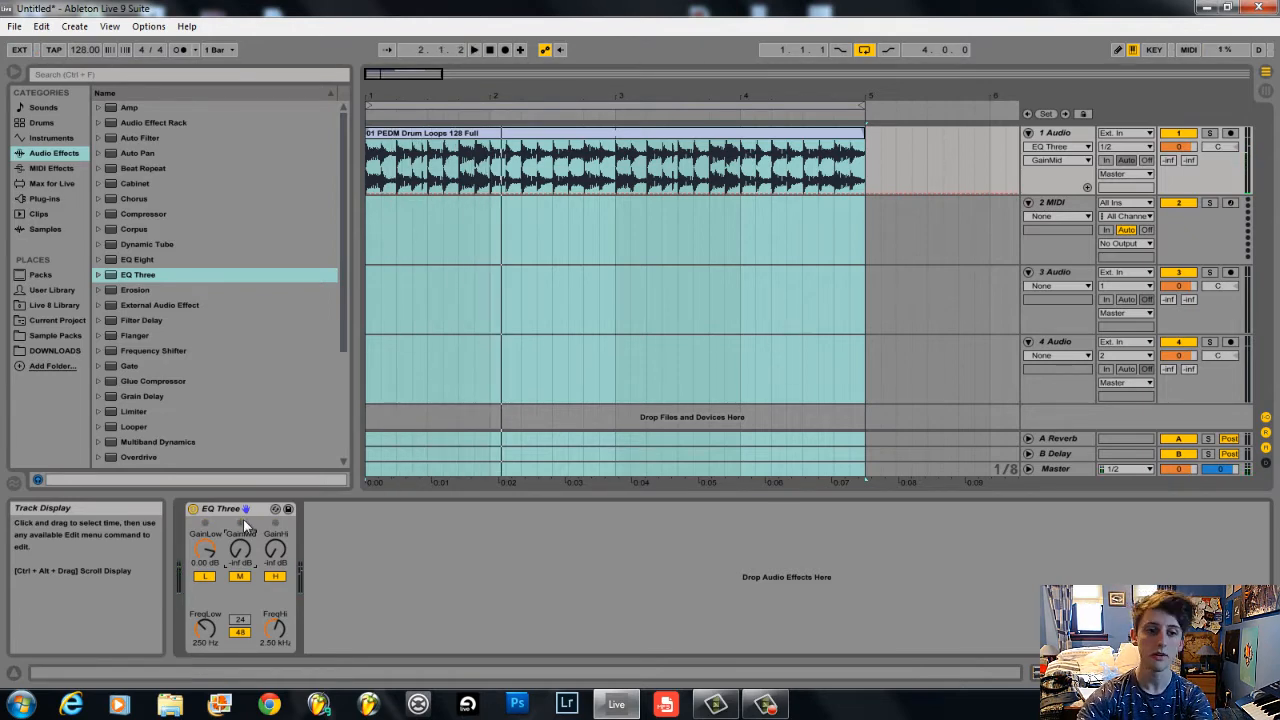
- Reset the EQ Three's mid gain to 0.00 dB
right_click(240, 549)
click(279, 592)
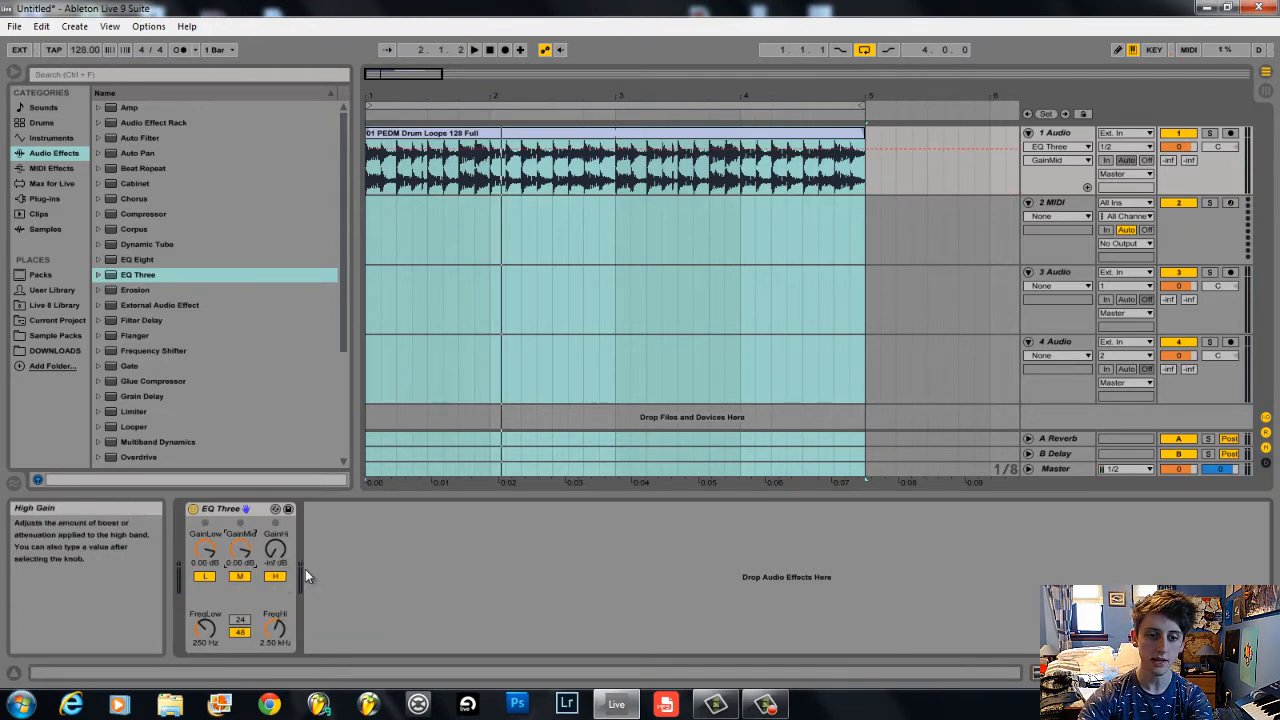
- Reset the EQ Three's high gain to 0.00 dB and delete the EQ Three from the audio track
right_click(276, 551)
click(352, 598)
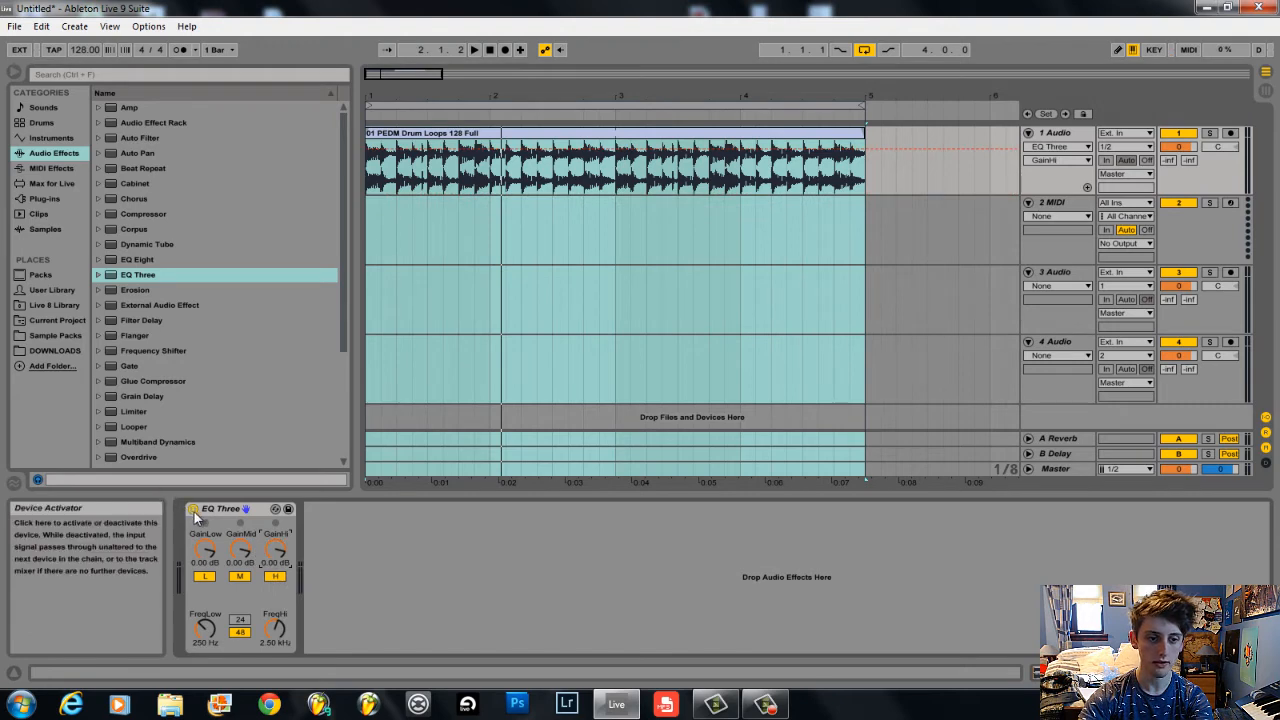
click(215, 512)
key(Delete)
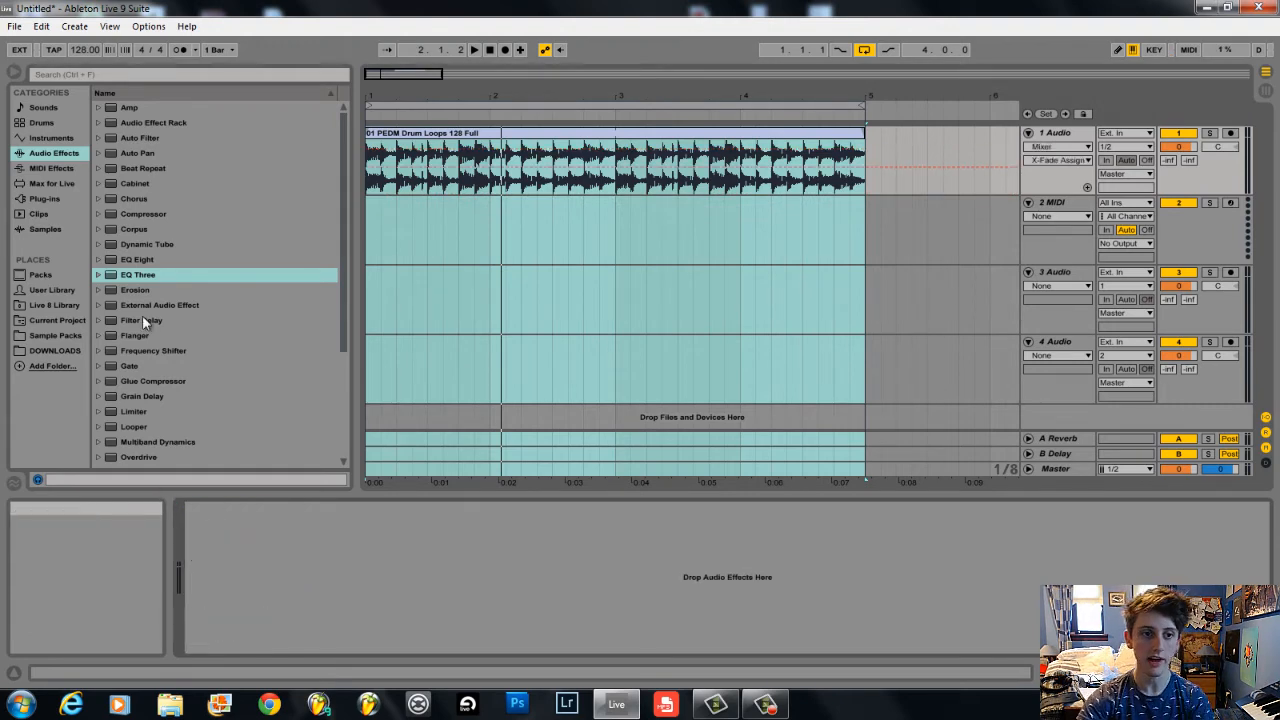
- Add an EQ Eight to the audio track and play the drum loop through it
click(144, 259)
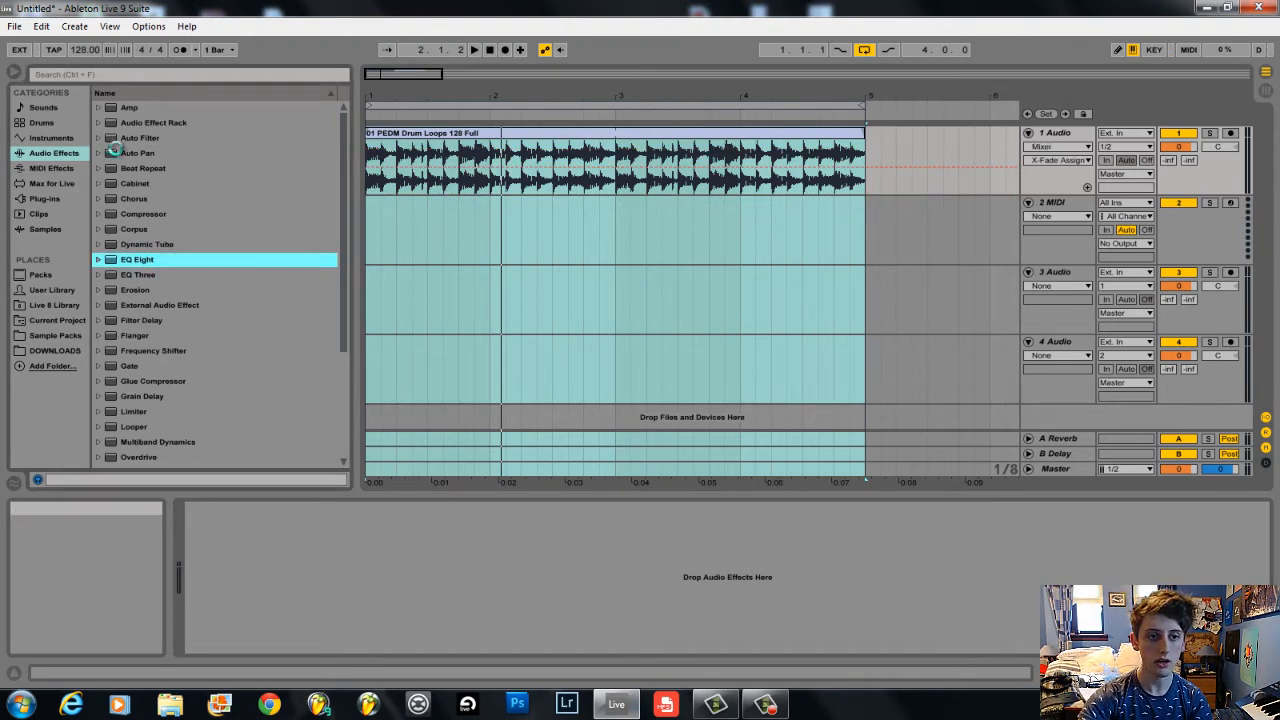
double_click(132, 259)
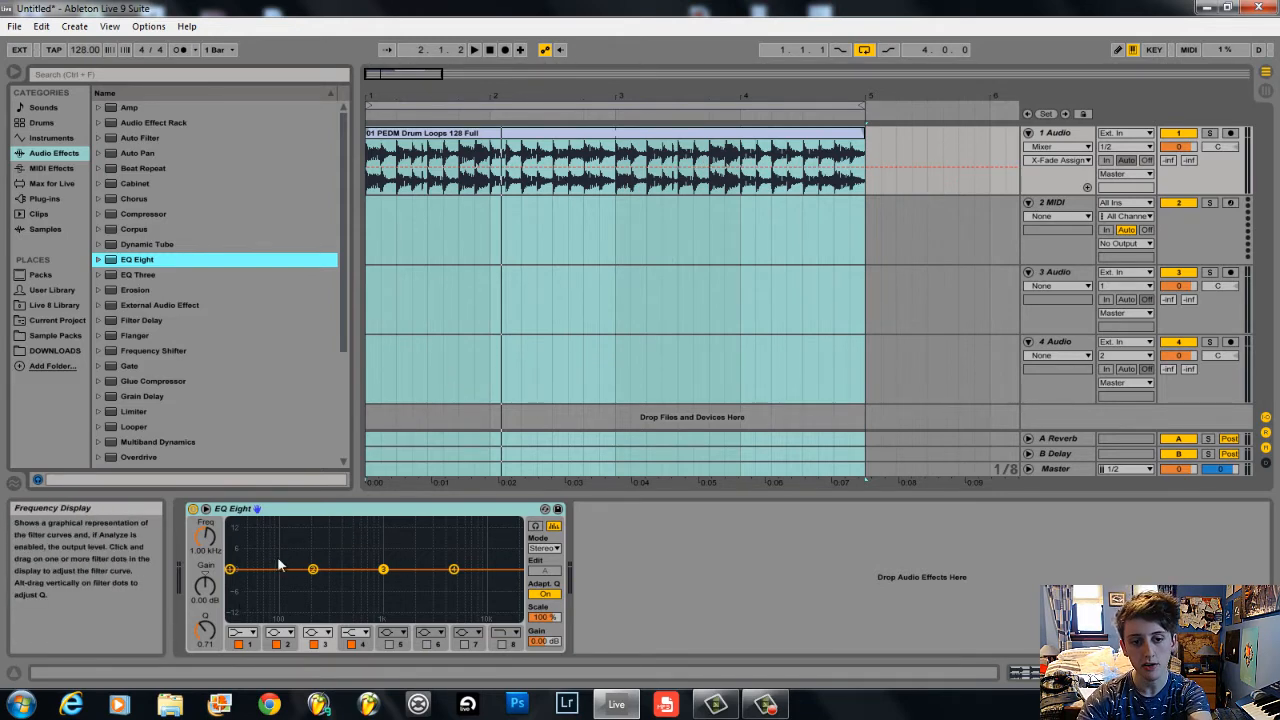
key(space)
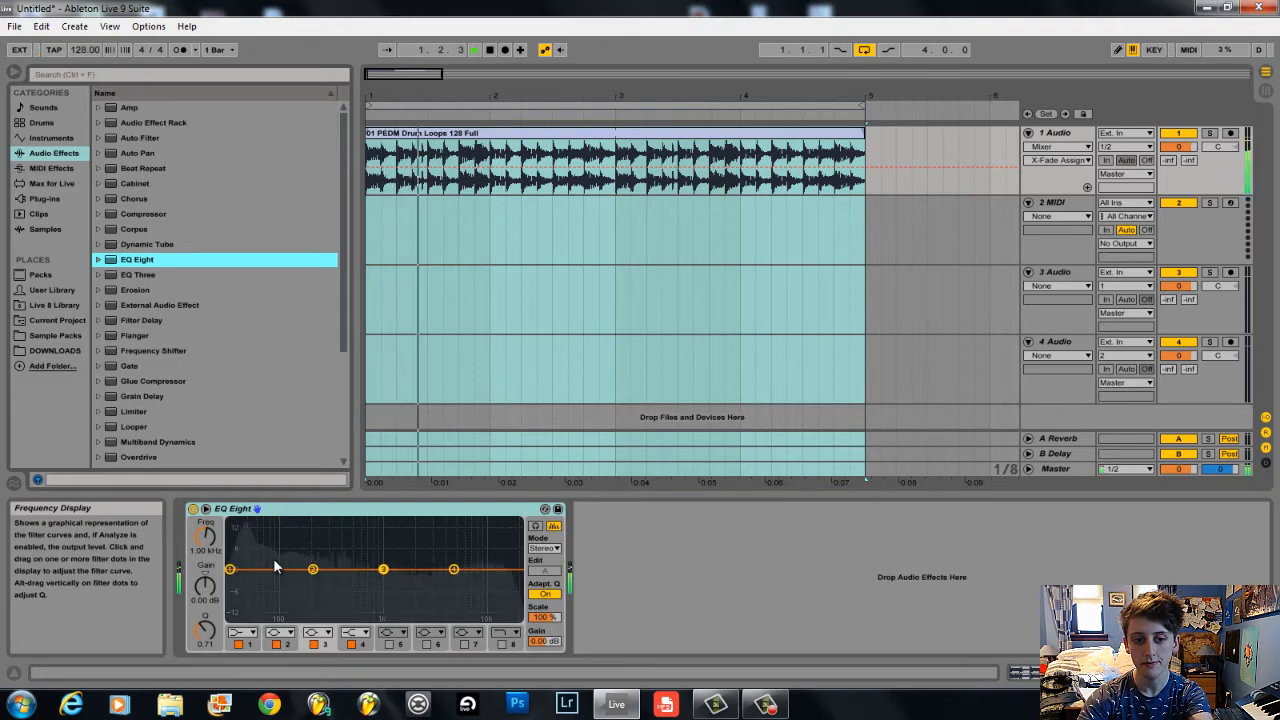
key(space)
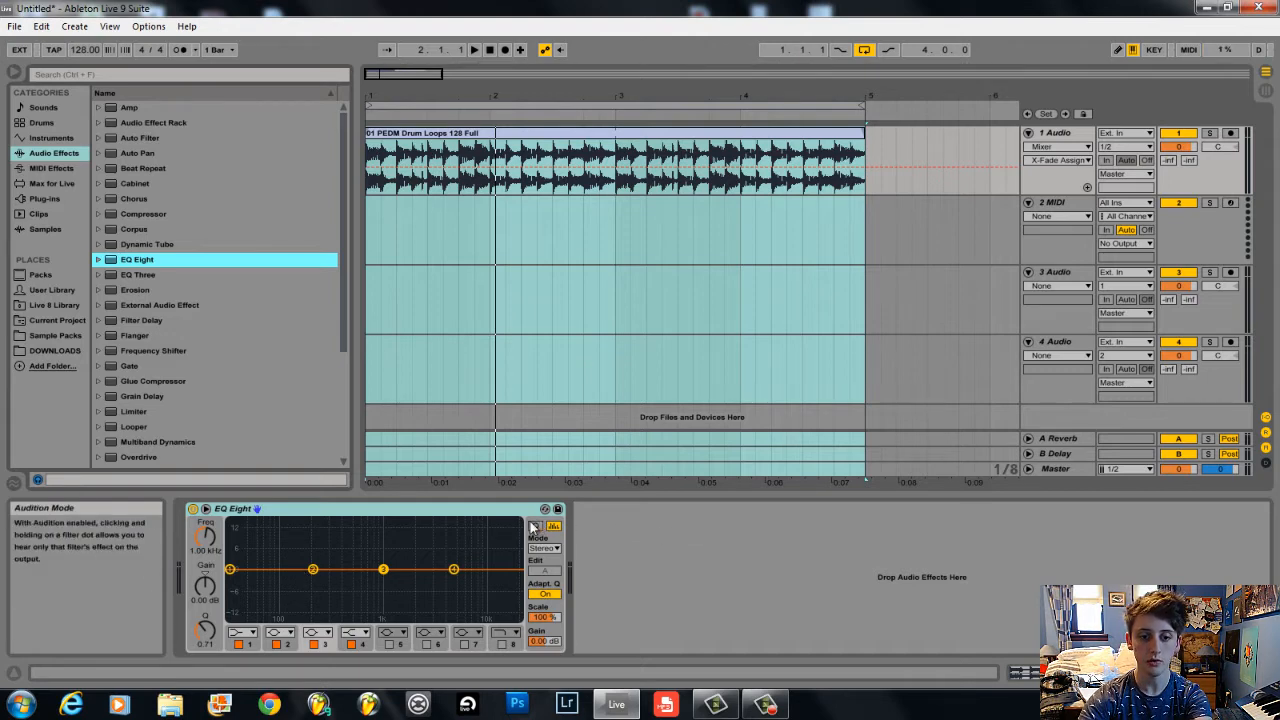
- Look over the filter types available for EQ Eight's filter 1, leave them without choosing, and play the loop briefly
click(243, 633)
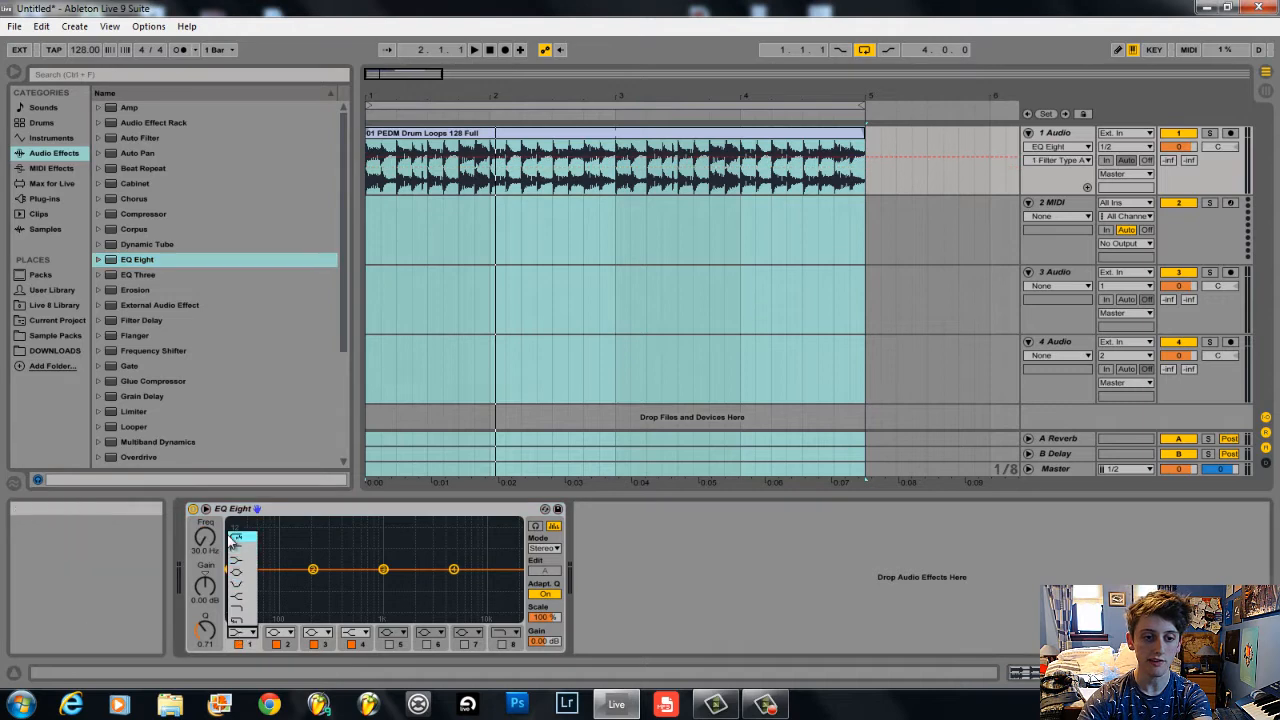
click(770, 570)
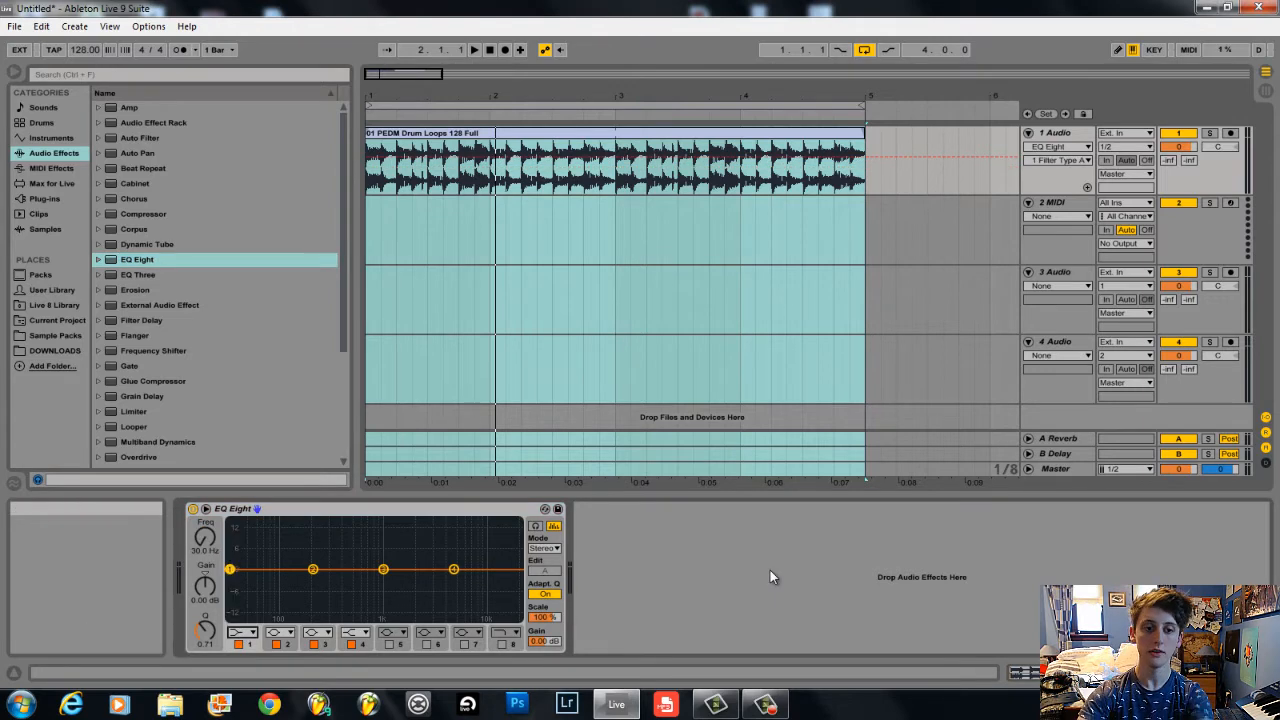
key(space)
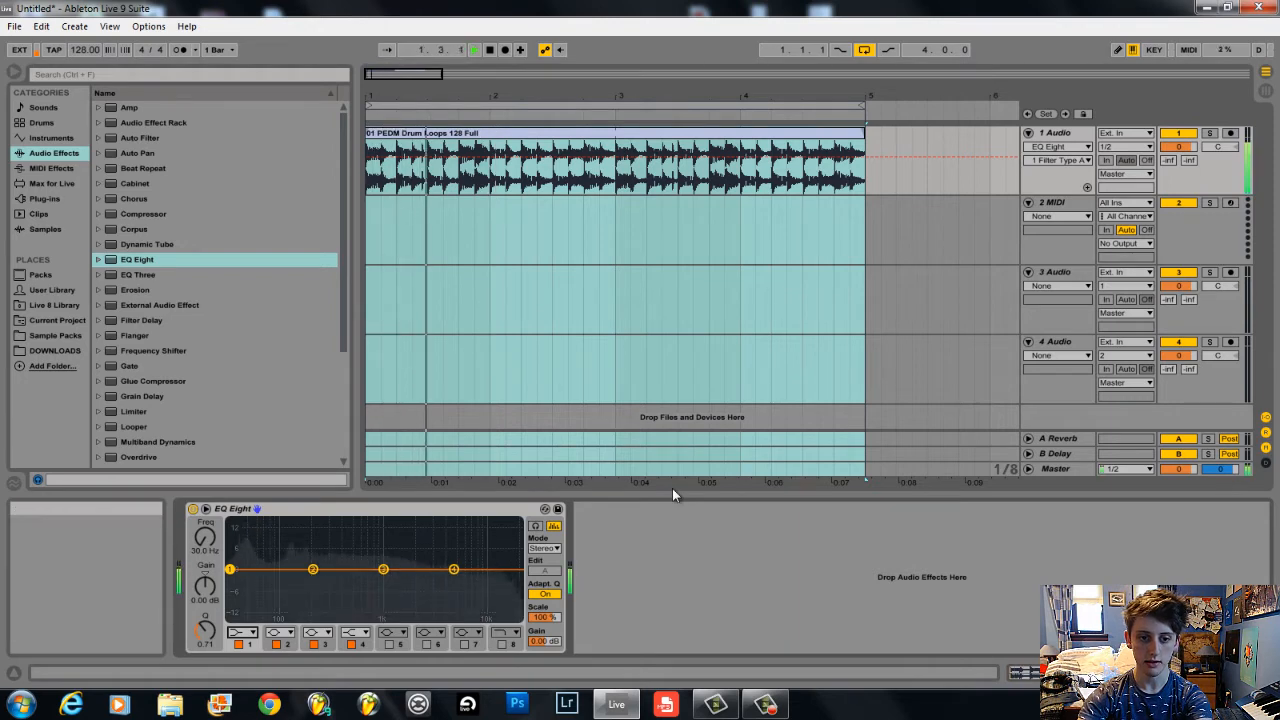
key(space)
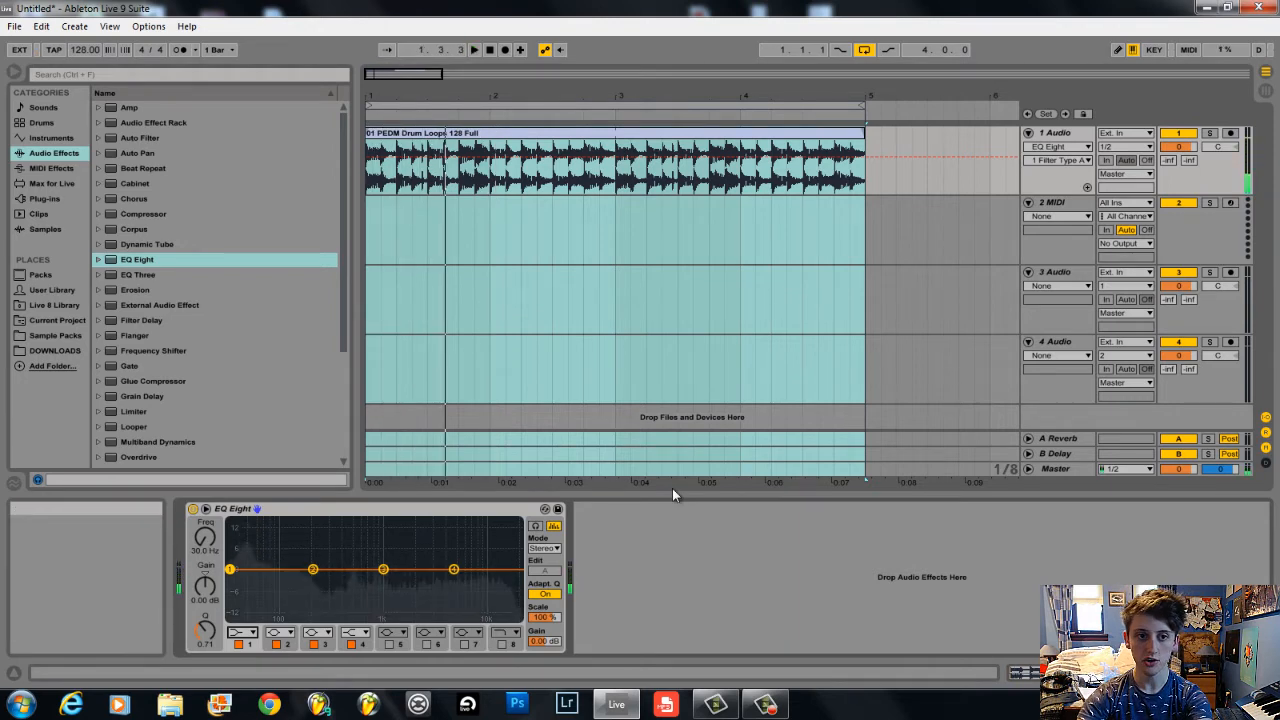
- Pull EQ Eight's filter 2 down to -15.0 dB at about 201 Hz
click(313, 571)
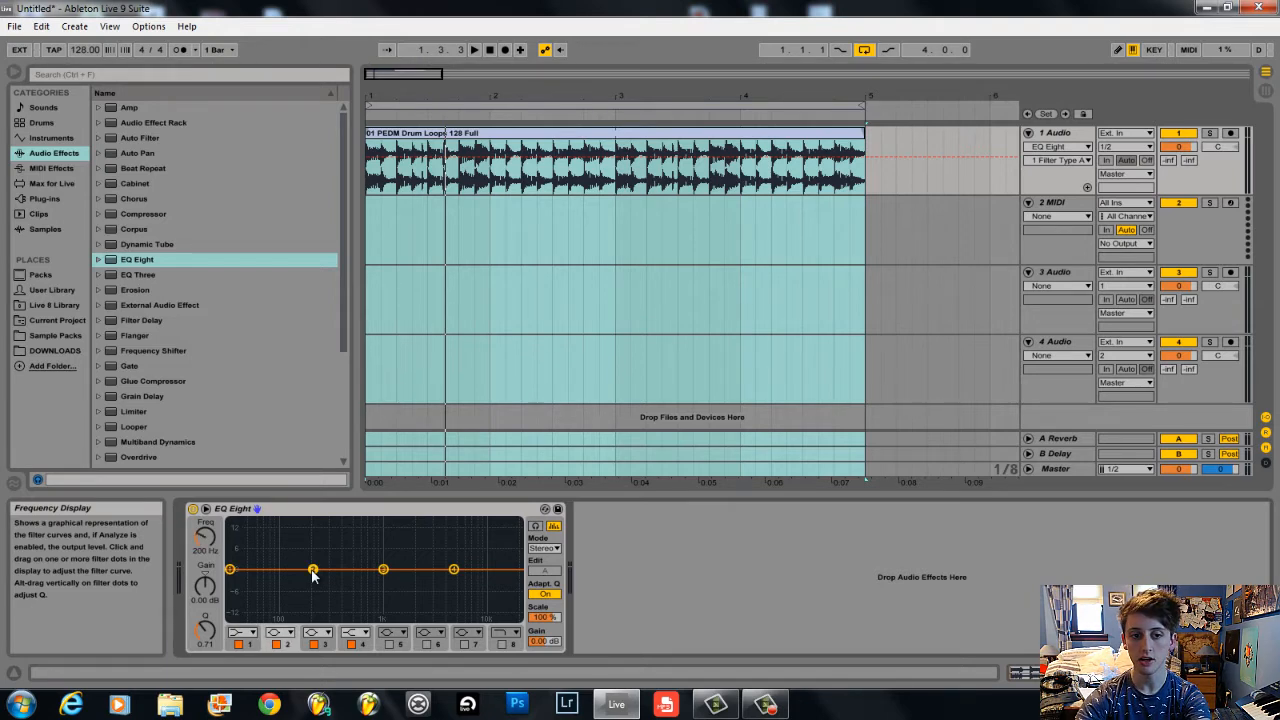
drag(313, 571, 312, 619)
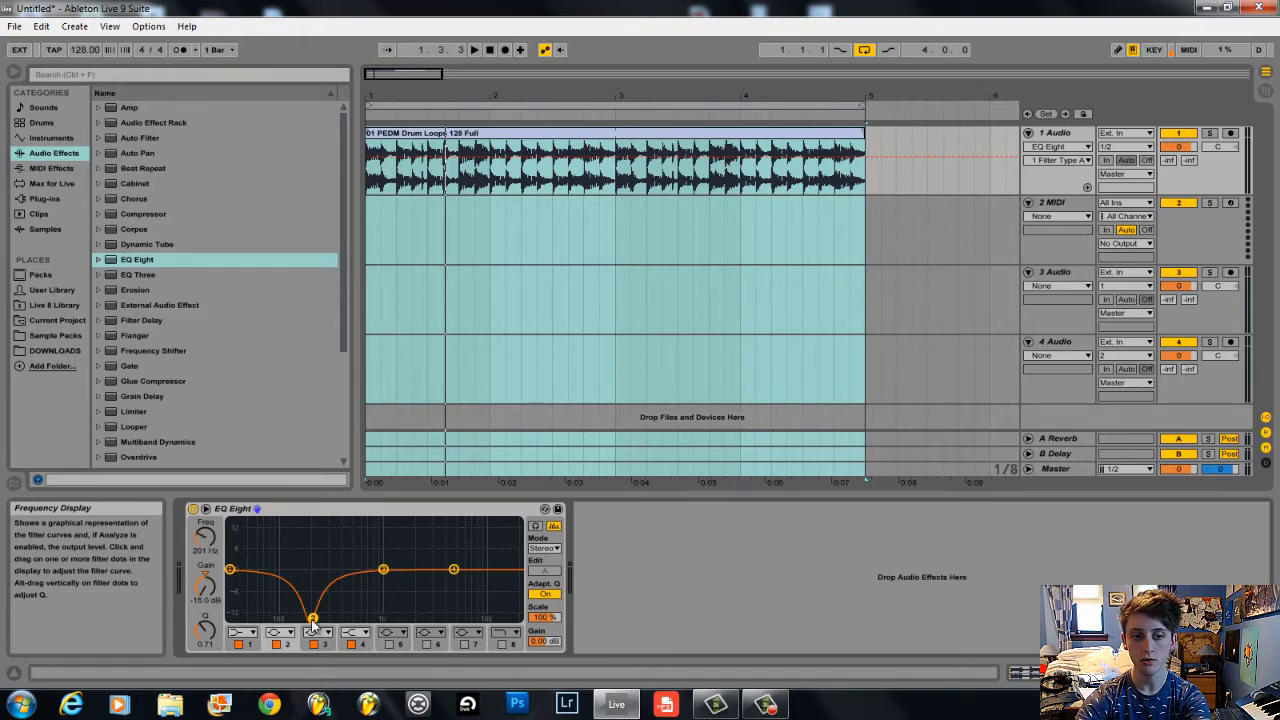
click(205, 590)
drag(204, 588, 205, 590)
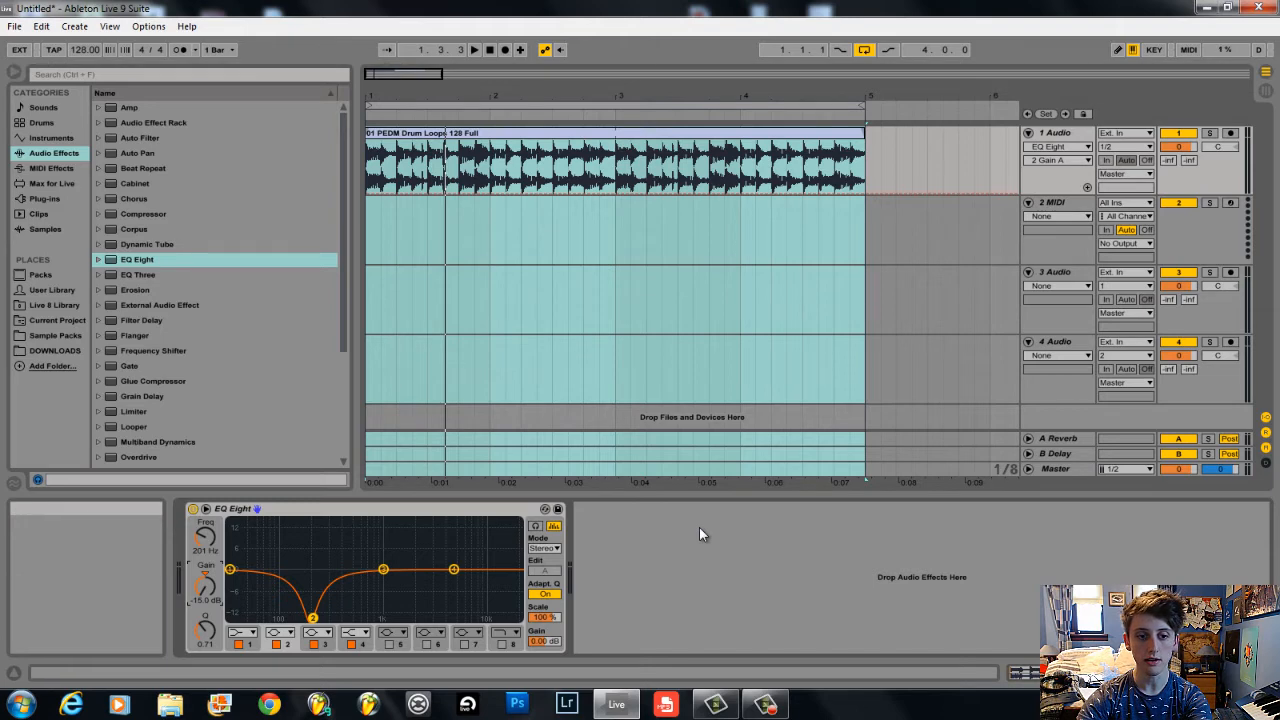
- Set filter 2's gain first to -2.00 dB and then to 2.00 dB
click(466, 633)
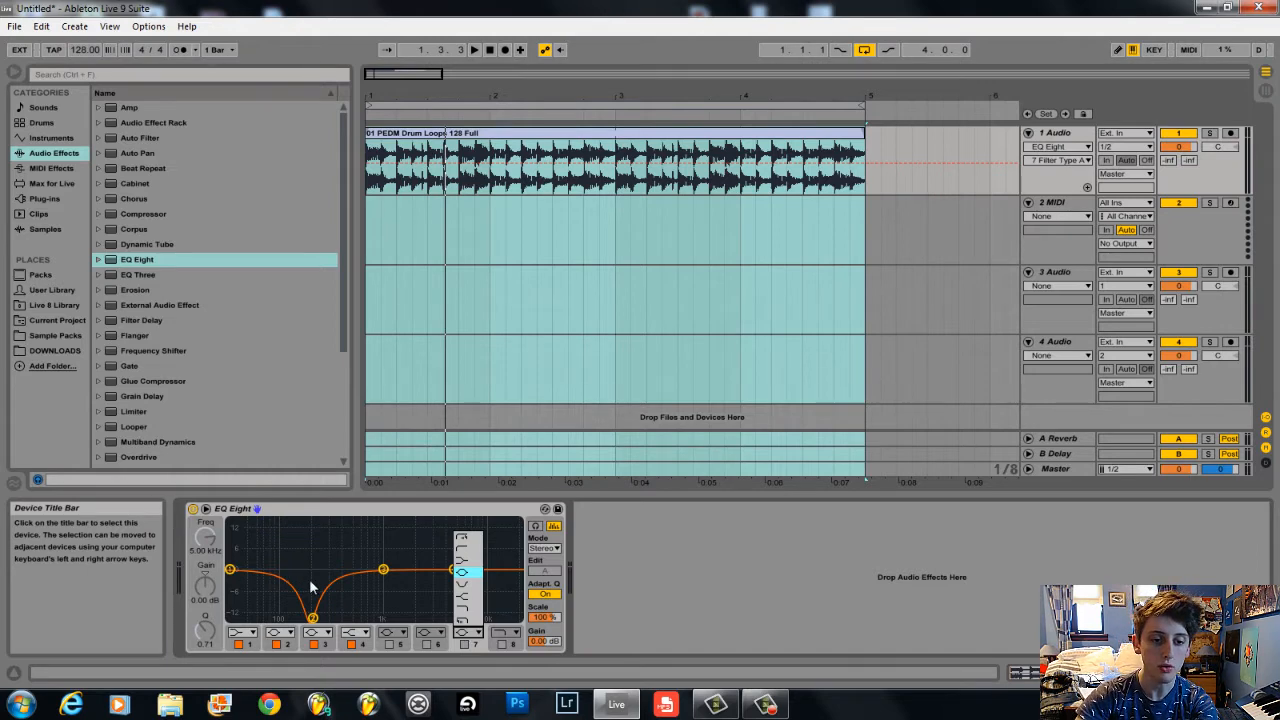
click(323, 617)
click(312, 619)
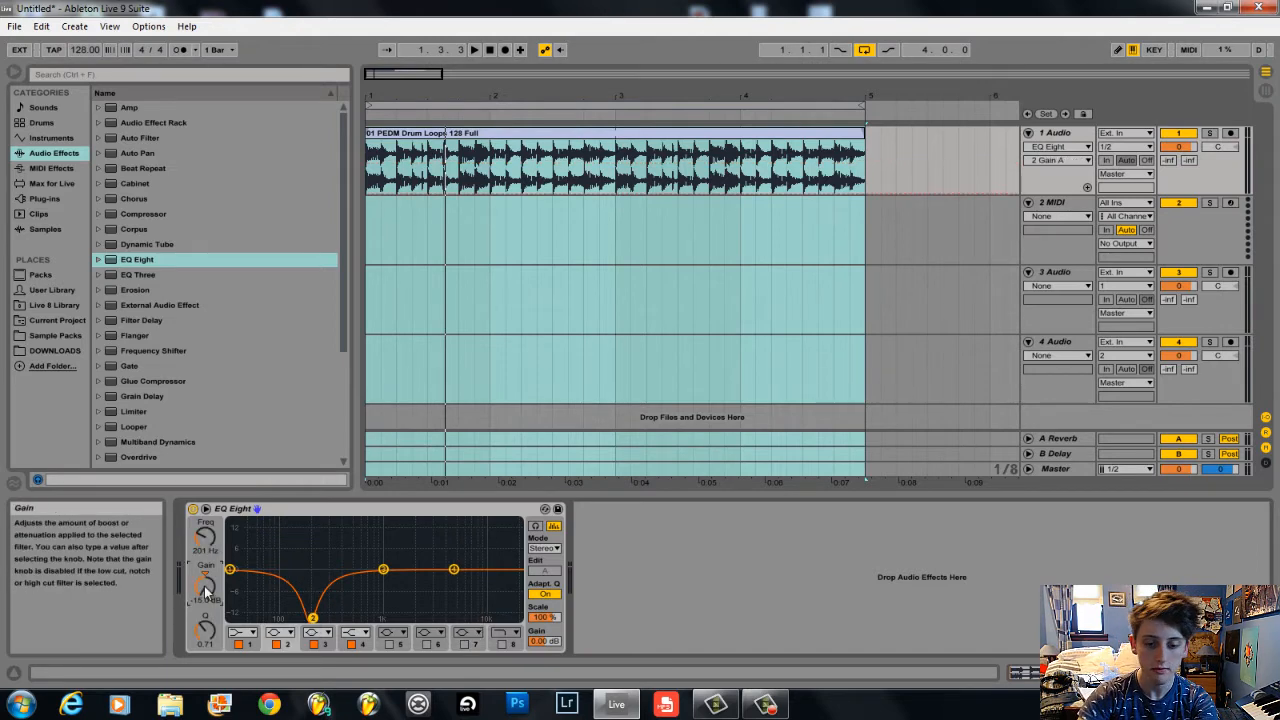
drag(205, 600, 205, 590)
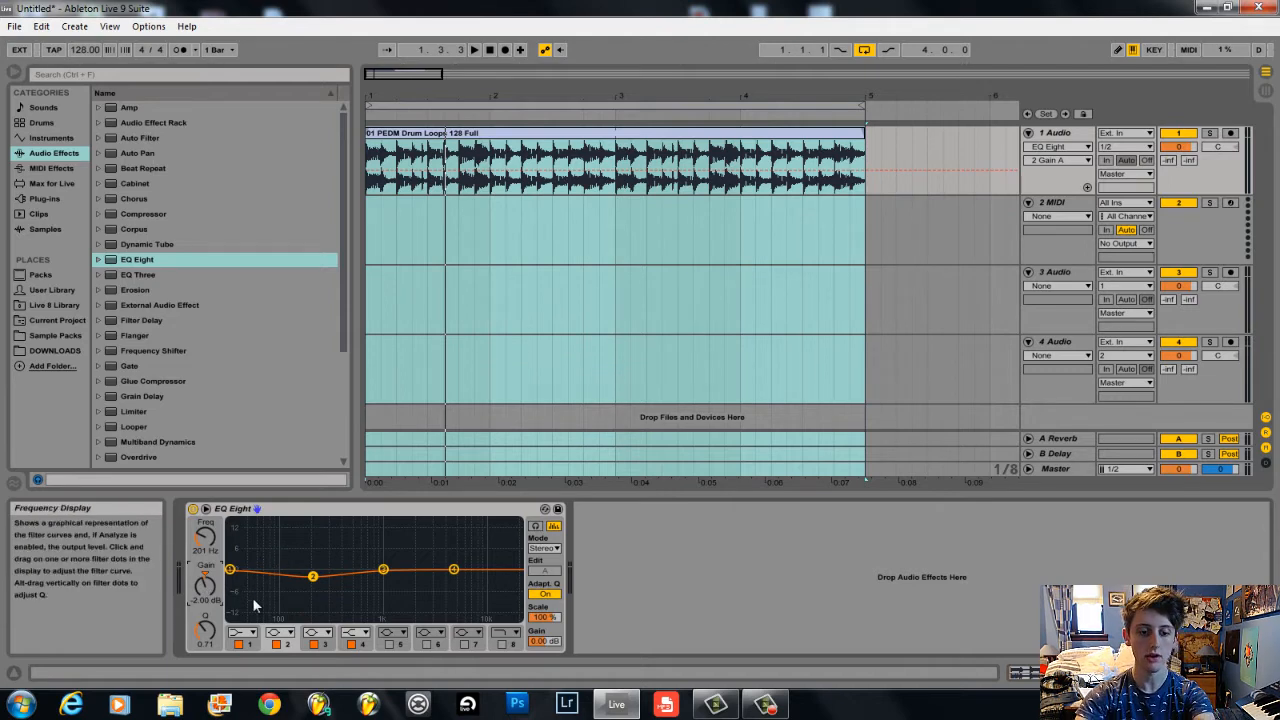
text(2)
key(Return)
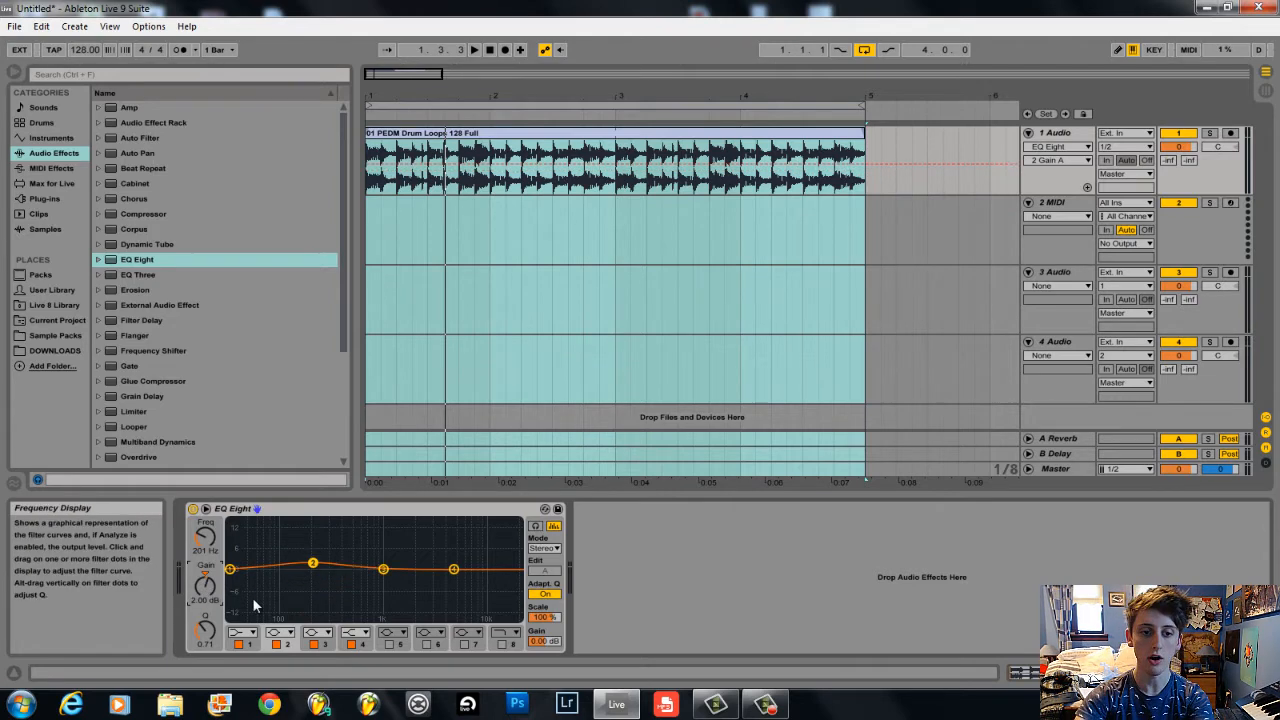
- Reset filter 2's gain to 0.00 dB and play the loop with the flat curve
click(204, 577)
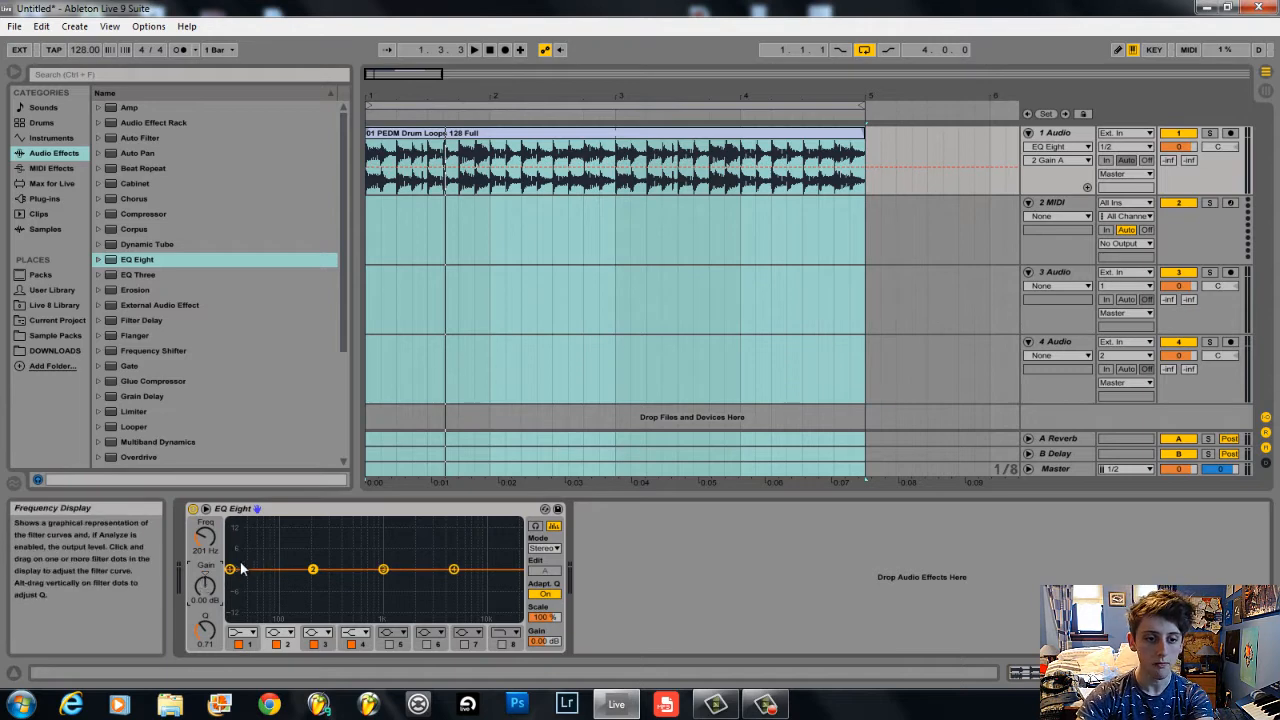
key(space)
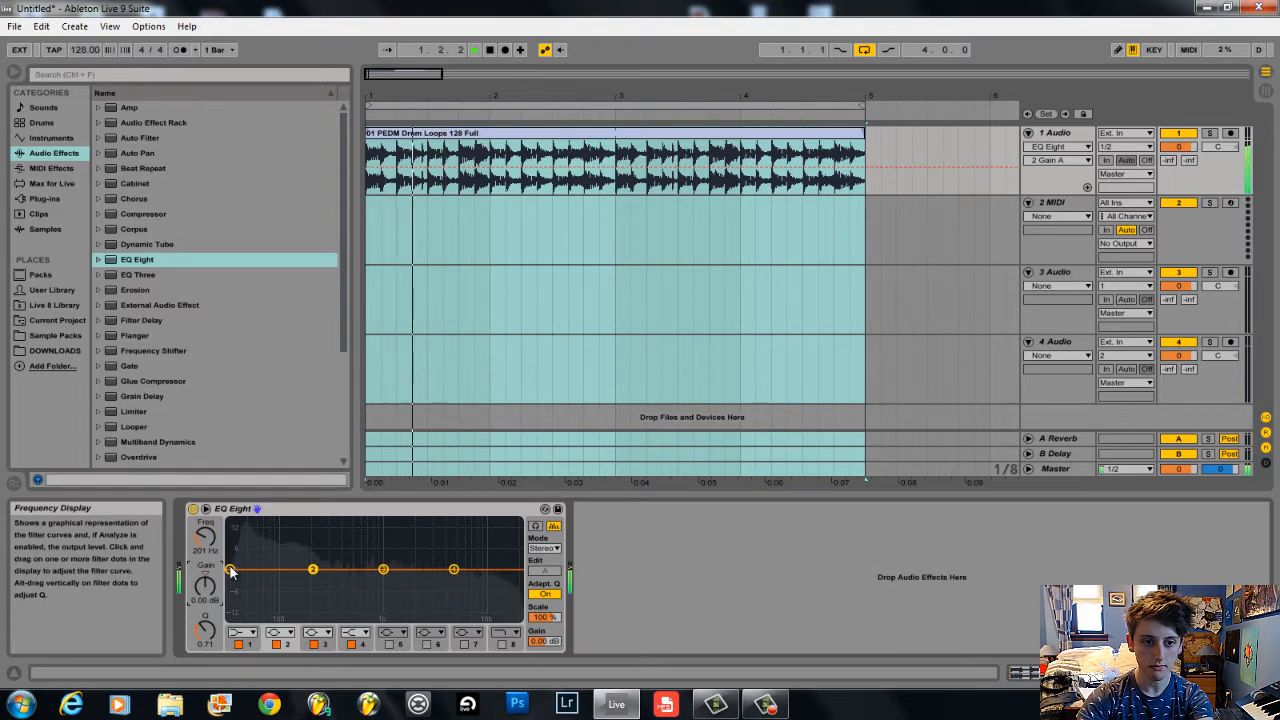
key(space)
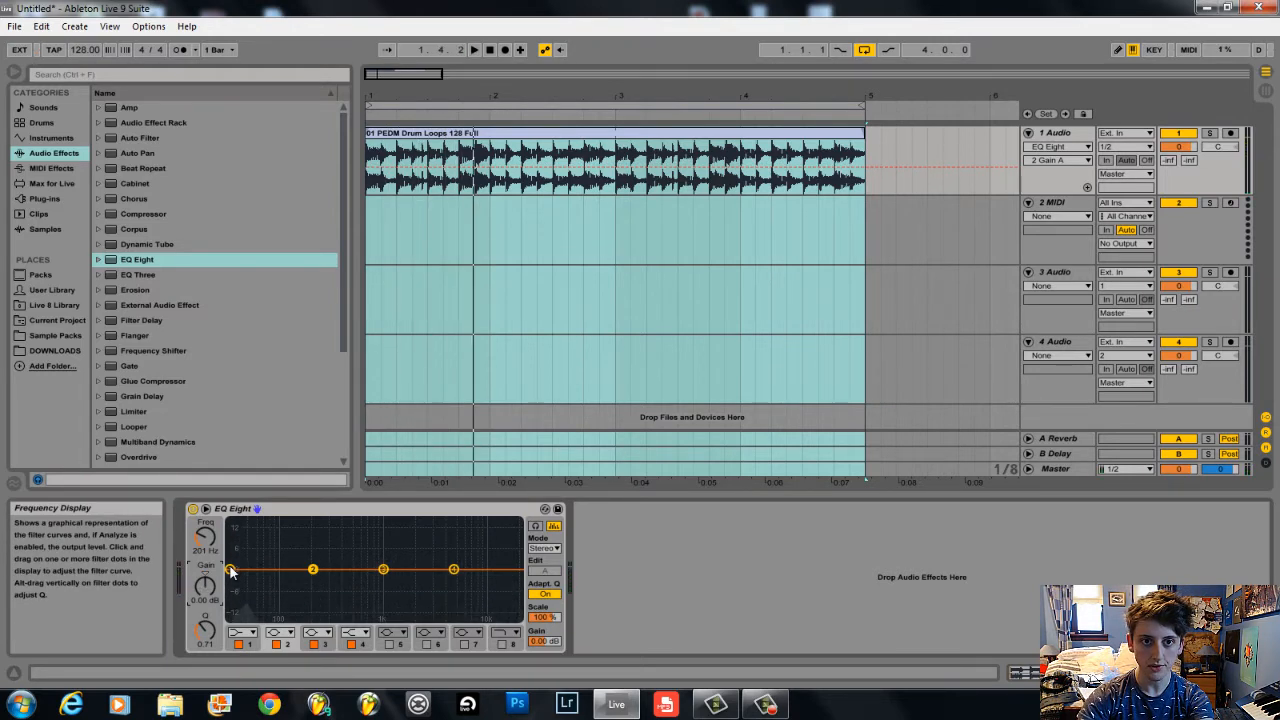
drag(695, 92, 694, 97)
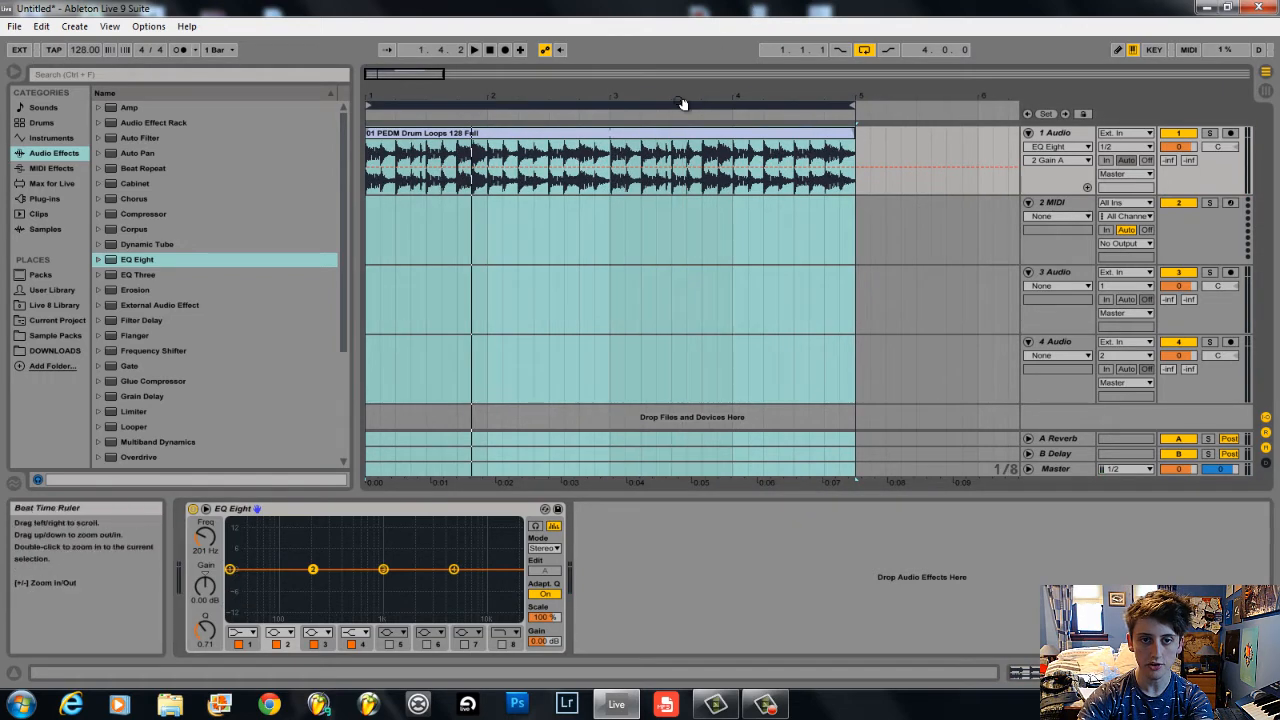
click(1055, 137)
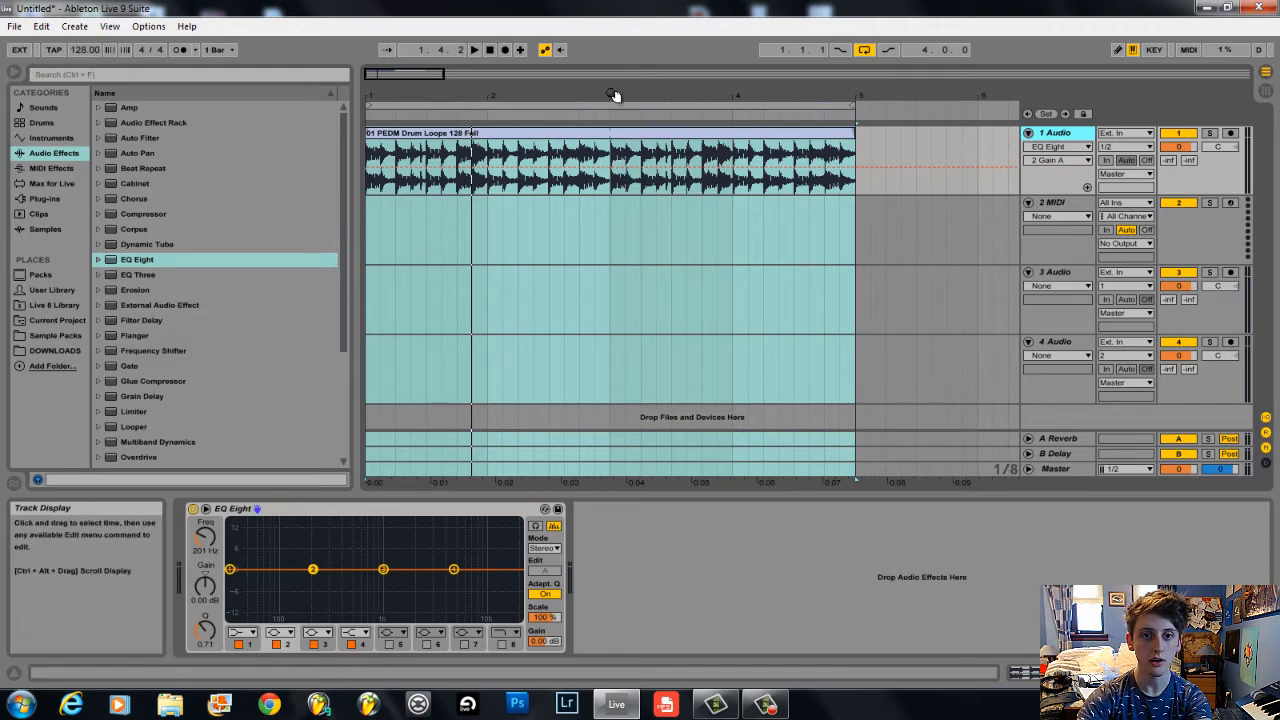
drag(614, 95, 609, 96)
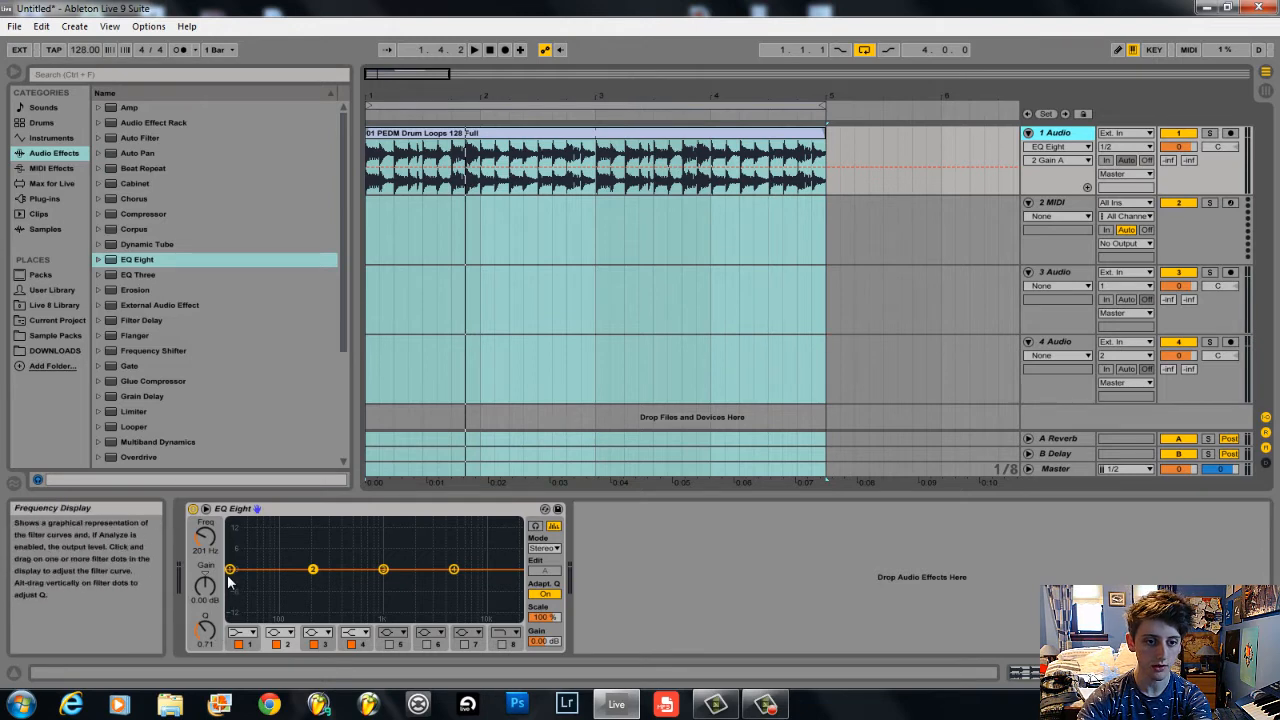
- Shift filter 1 to about 47.4 Hz at 0.12 dB and filter 2 to about 245 Hz at 0.37 dB, playing the loop
mouse_move(230, 569)
mouse_down()
mouse_move(251, 614)
mouse_move(229, 573)
mouse_up()
mouse_move(313, 569)
mouse_down()
mouse_move(247, 625)
mouse_move(272, 620)
mouse_move(308, 570)
mouse_move(253, 572)
mouse_move(315, 572)
mouse_up()
key(space)
key(space)
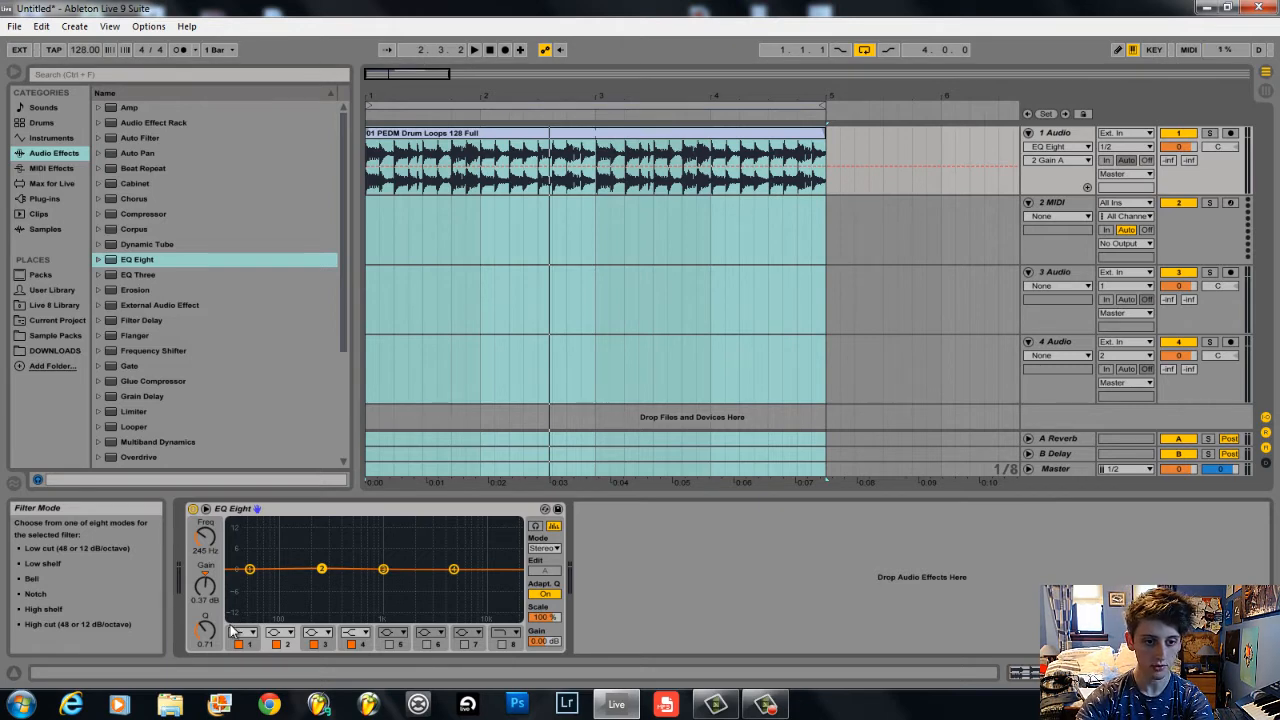
- Change filter 1 to the 12 dB/octave low cut and lower its frequency to 30.0 Hz
click(251, 645)
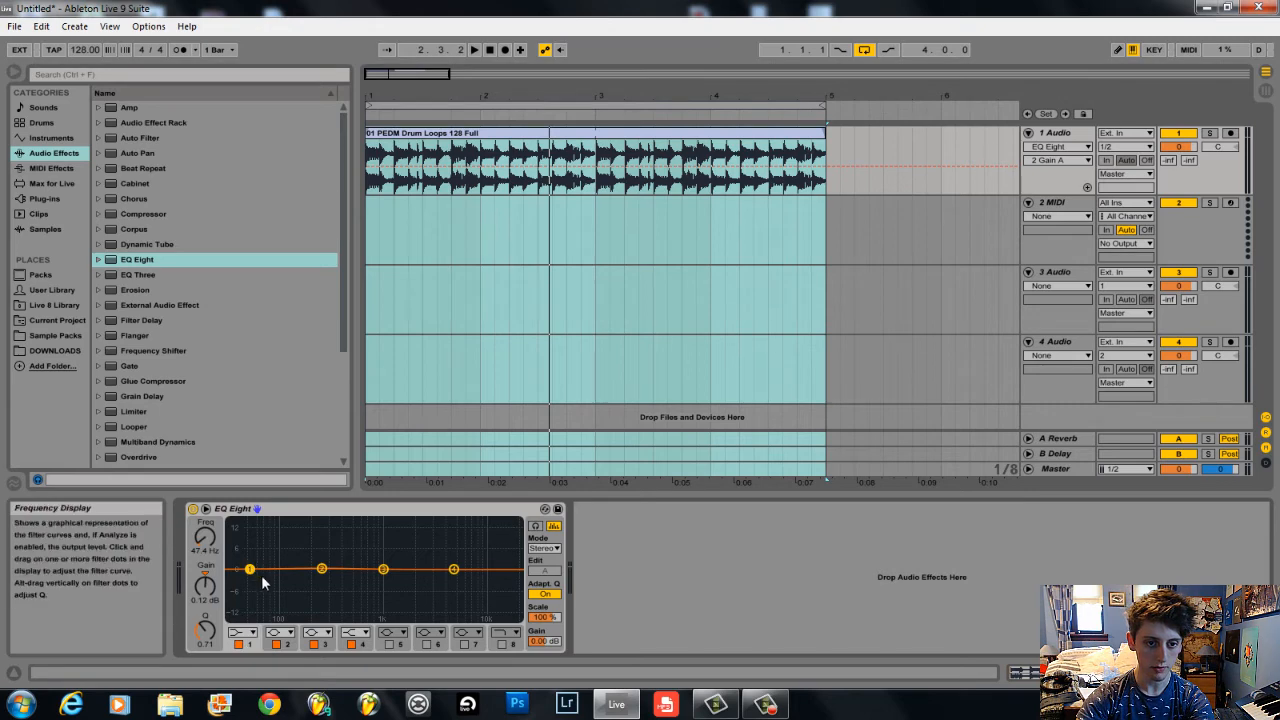
click(246, 635)
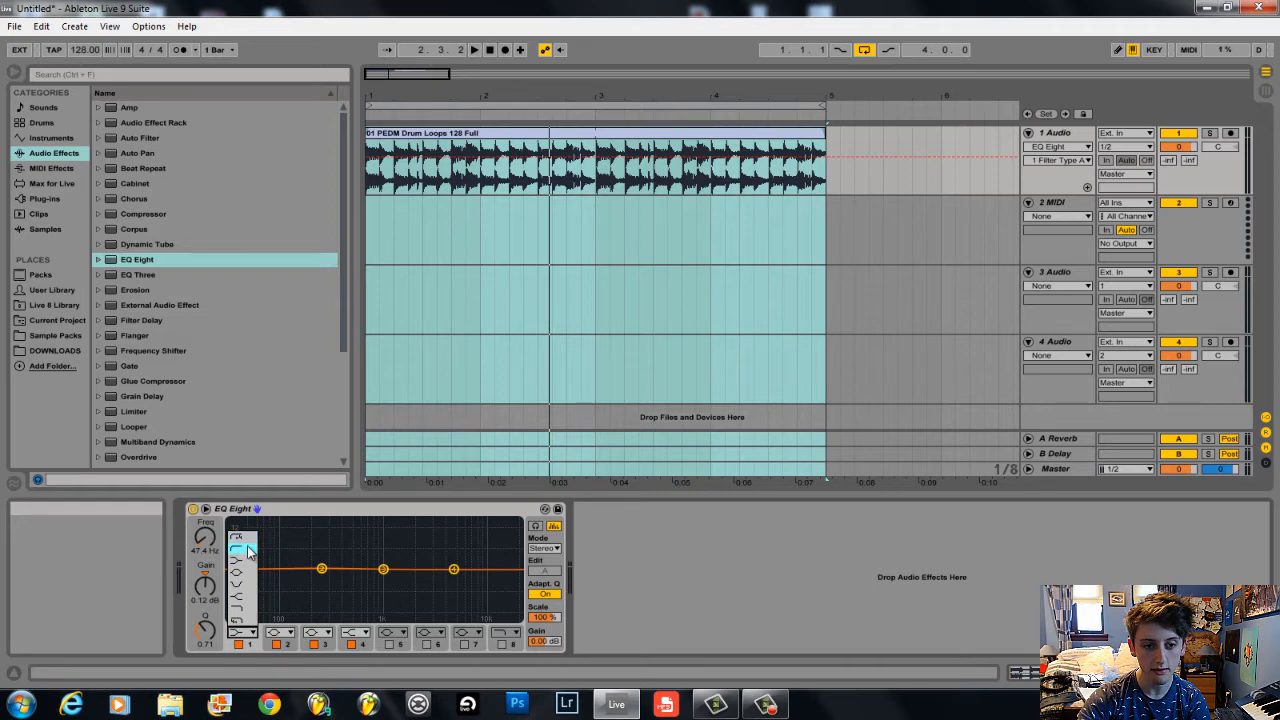
click(249, 551)
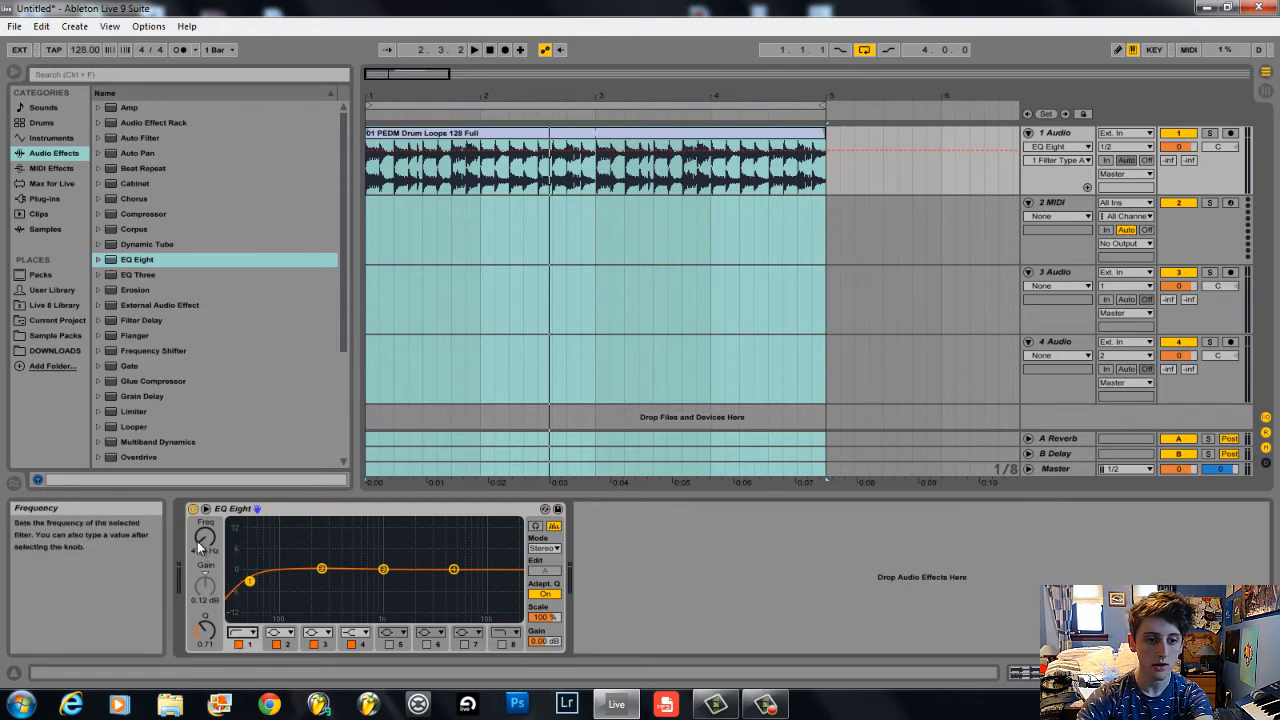
drag(204, 549, 202, 539)
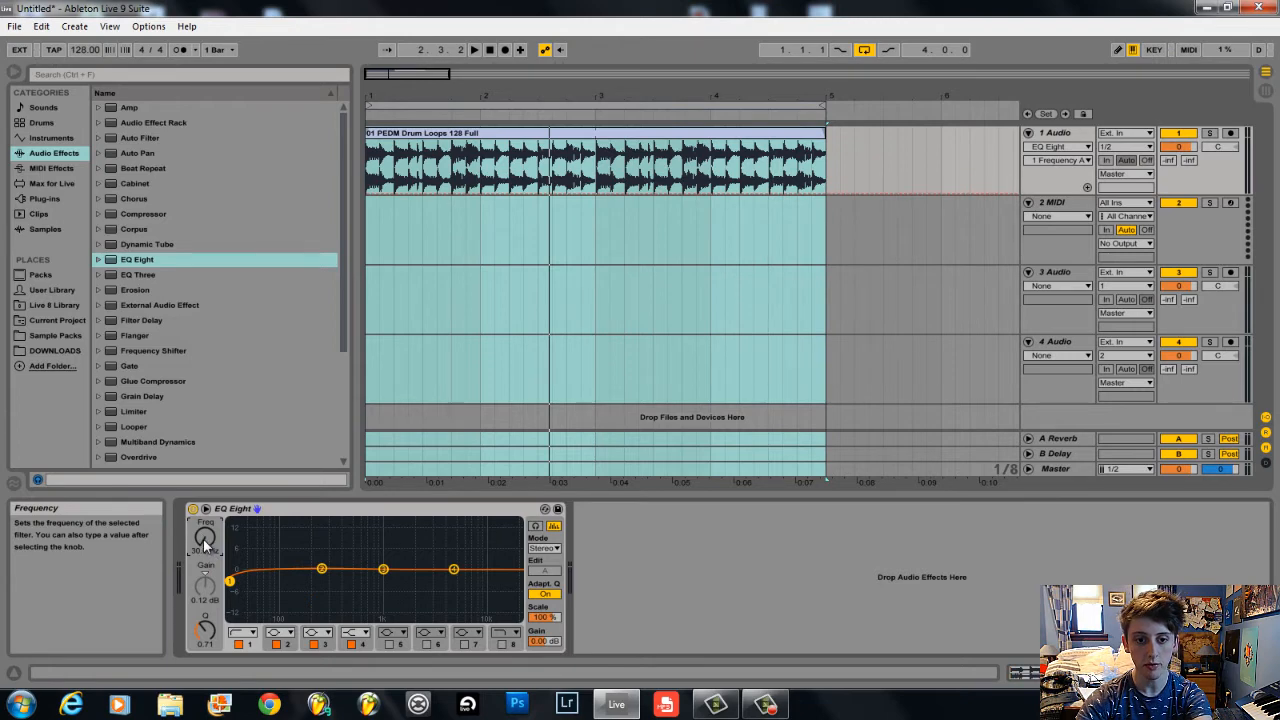
- Play the loop while sweeping filter 1's low-cut frequency, bringing it back to 30.0 Hz
key(space)
drag(205, 543, 183, 553)
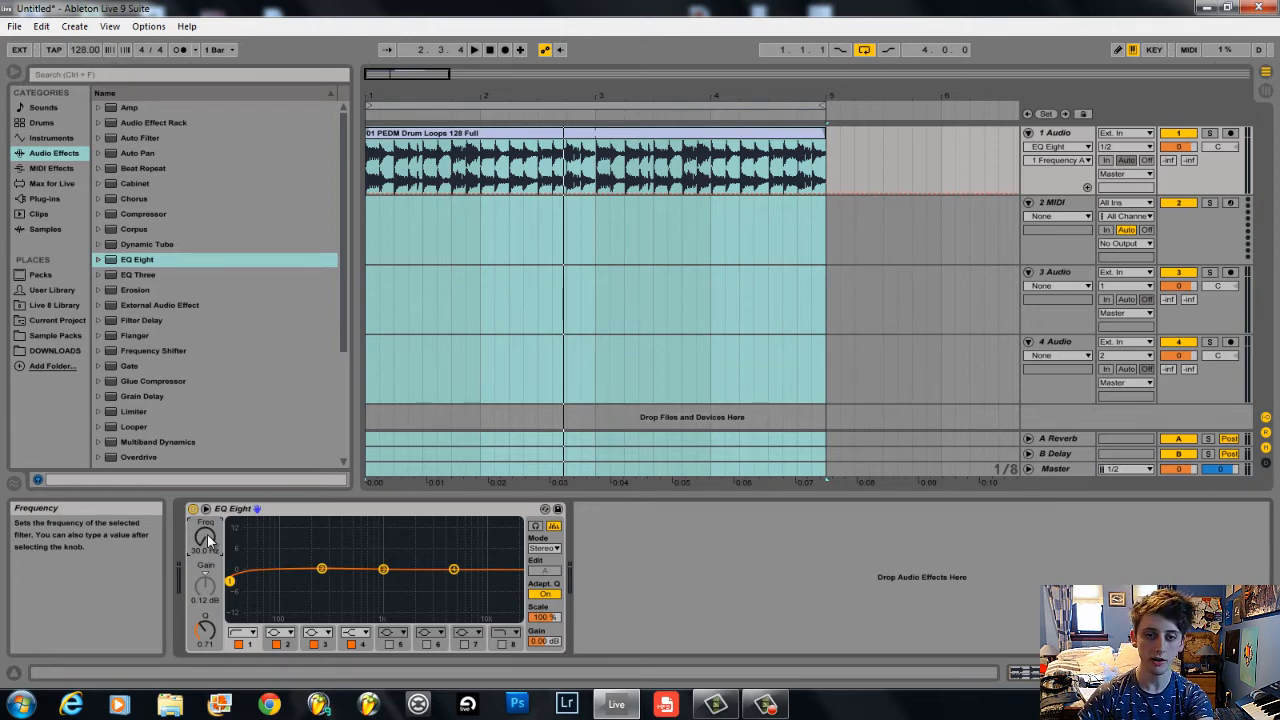
key(space)
drag(203, 543, 207, 568)
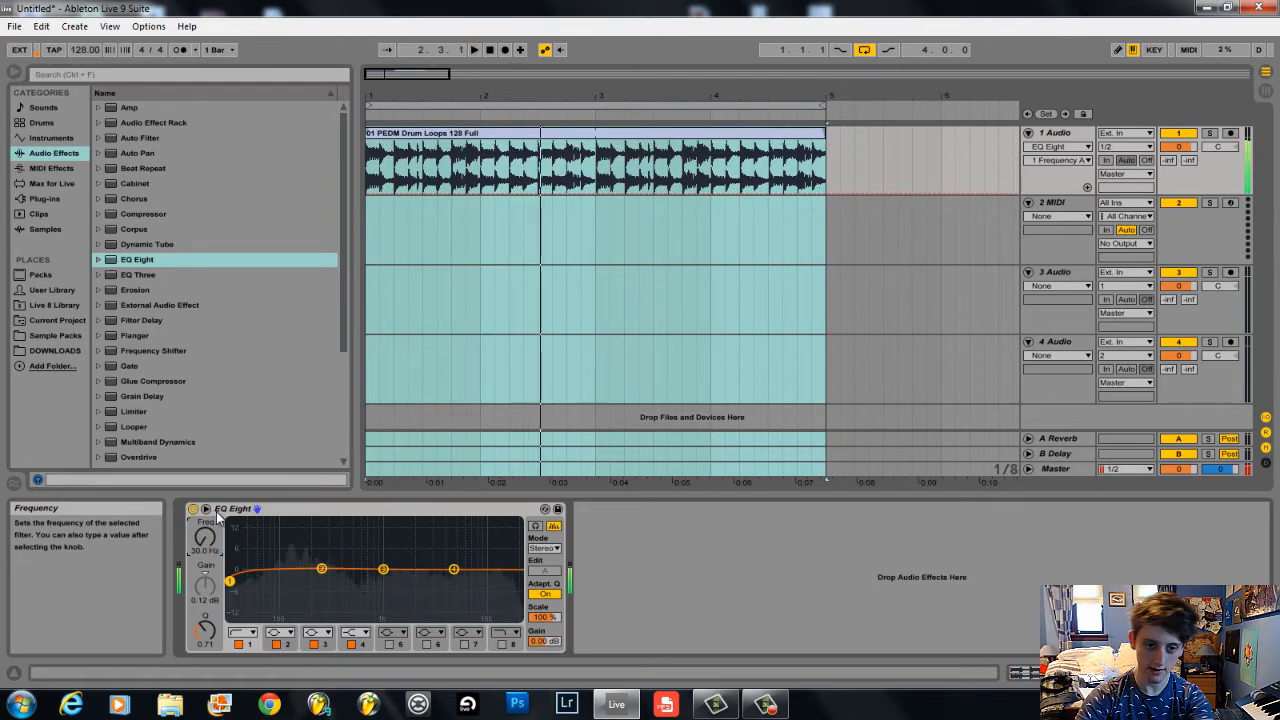
- Raise the frequency of filter 1's low cut to about 73.1 Hz
click(242, 635)
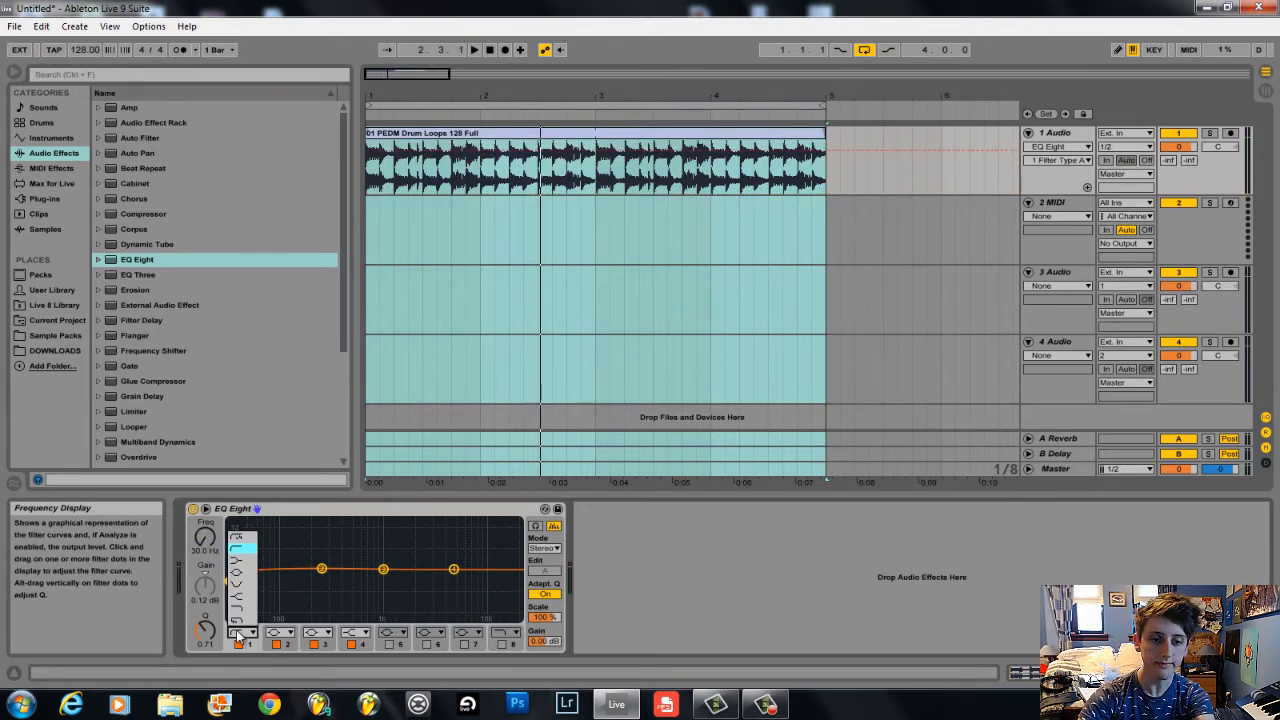
click(238, 538)
drag(205, 550, 204, 537)
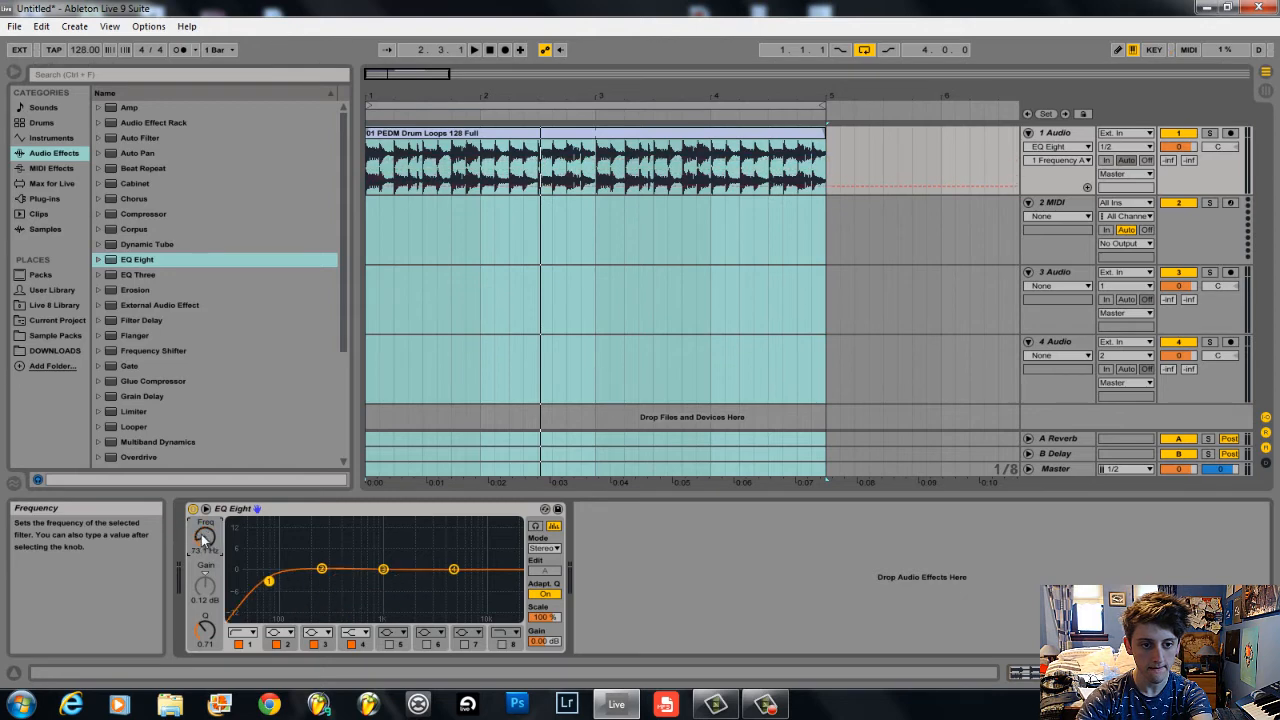
- Switch filter 1 to the steeper 48 dB/octave low cut and raise its frequency to about 198 Hz
click(242, 633)
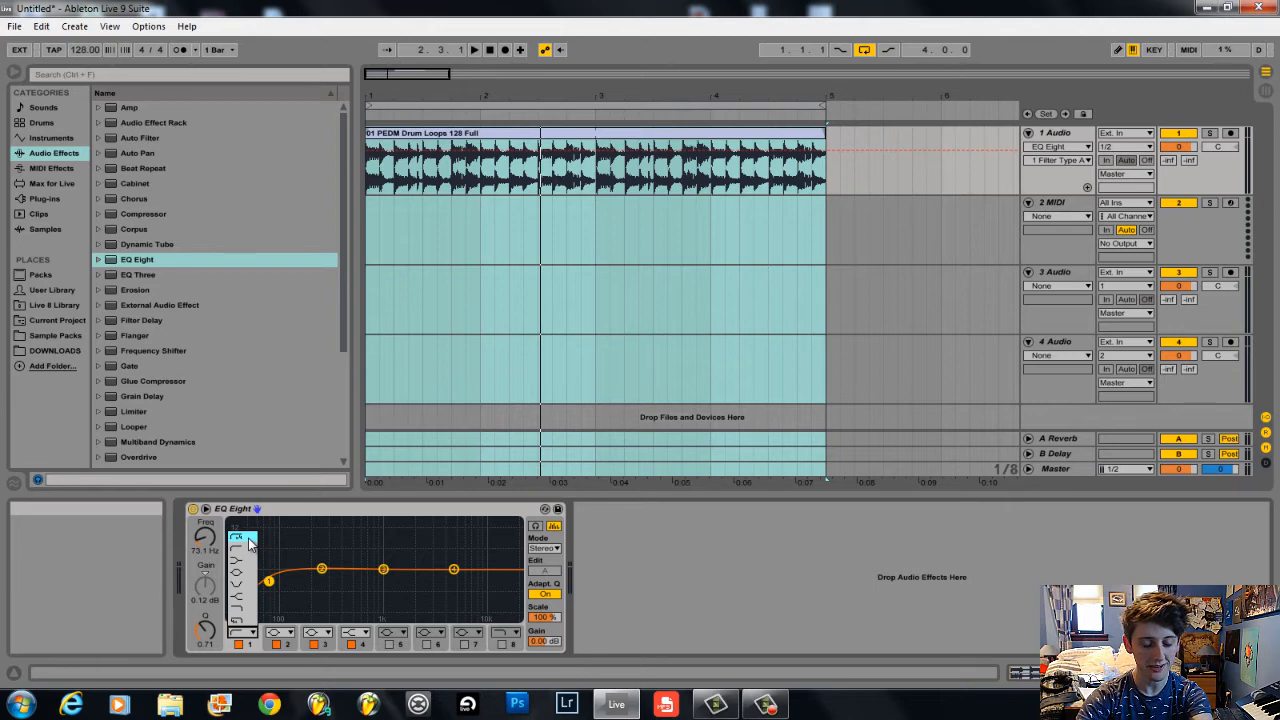
click(249, 538)
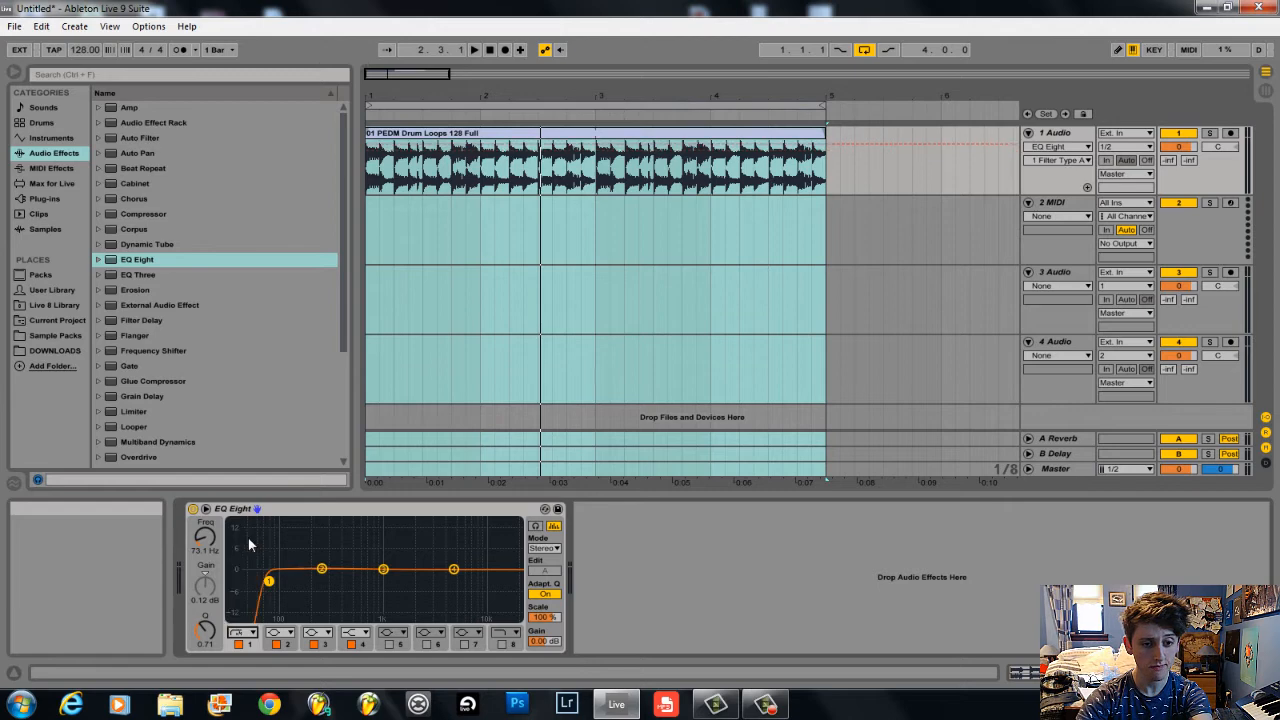
mouse_move(204, 542)
mouse_down()
mouse_move(201, 532)
mouse_move(203, 545)
mouse_up()
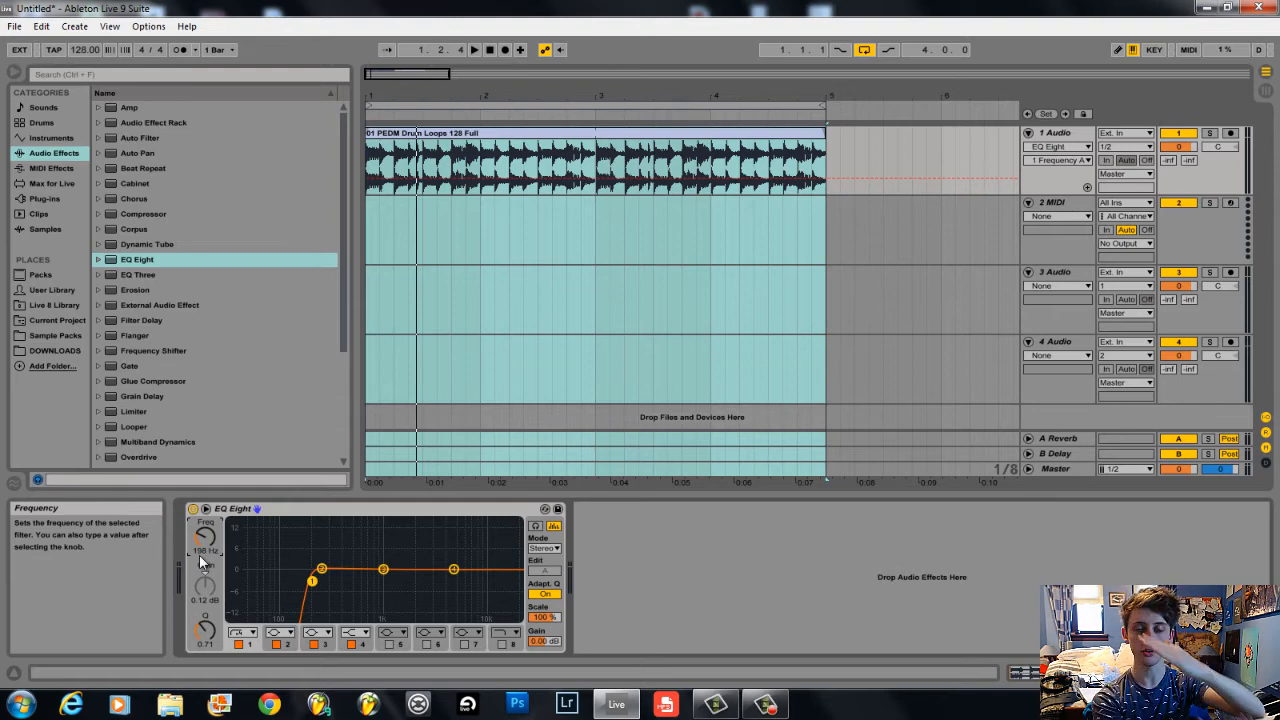
- Play the loop while raising filter 1's steep low cut to about 812 Hz, and bring it back to about 370 Hz
key(space)
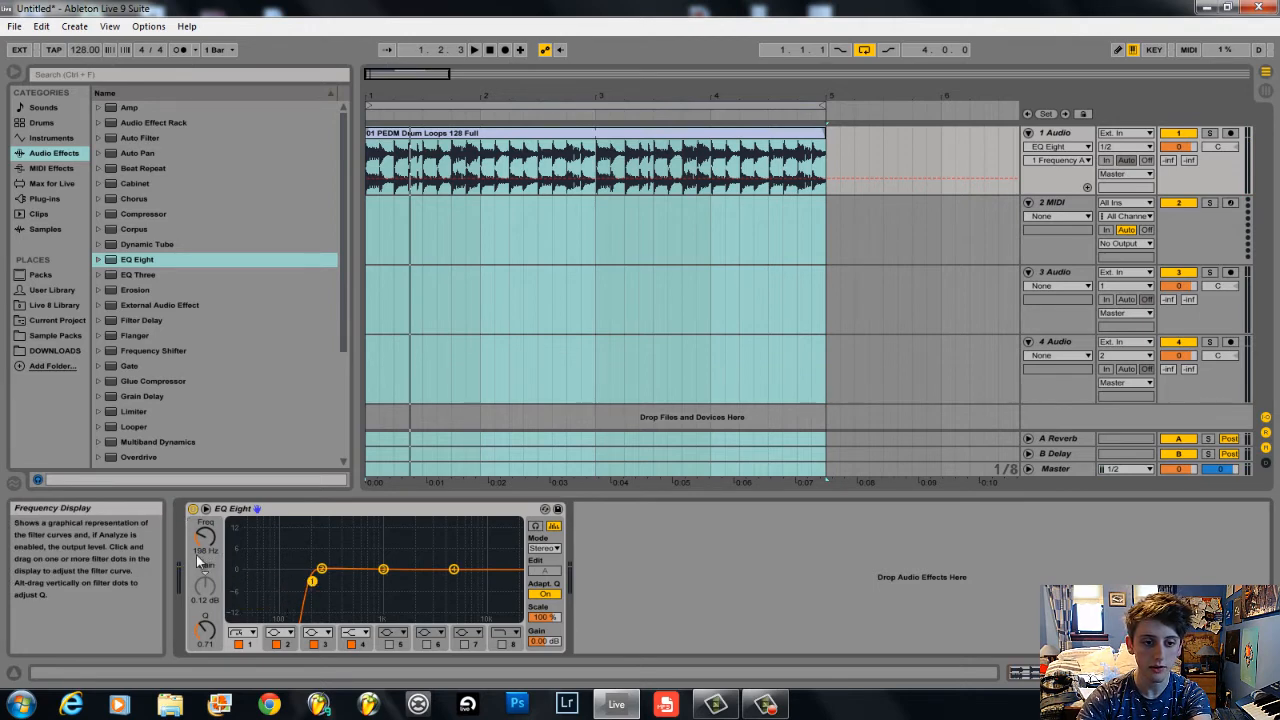
drag(203, 540, 203, 500)
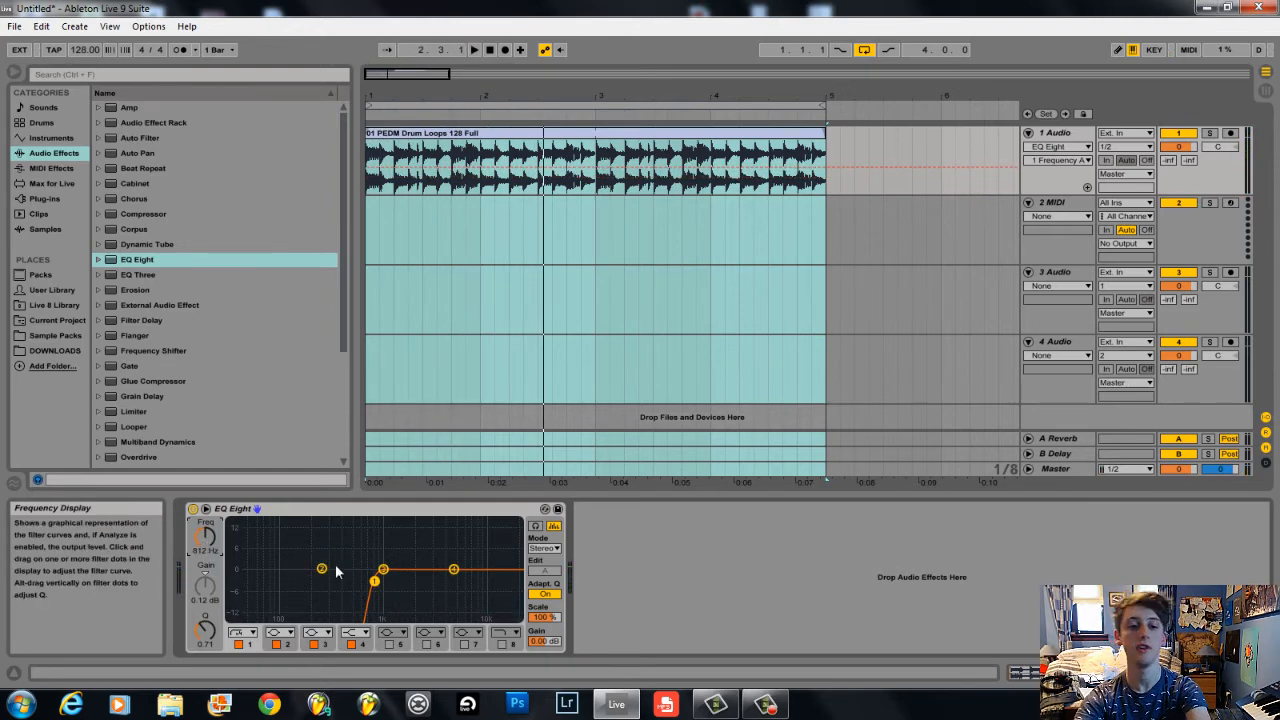
mouse_move(205, 537)
mouse_down()
mouse_move(205, 550)
mouse_move(206, 537)
mouse_up()
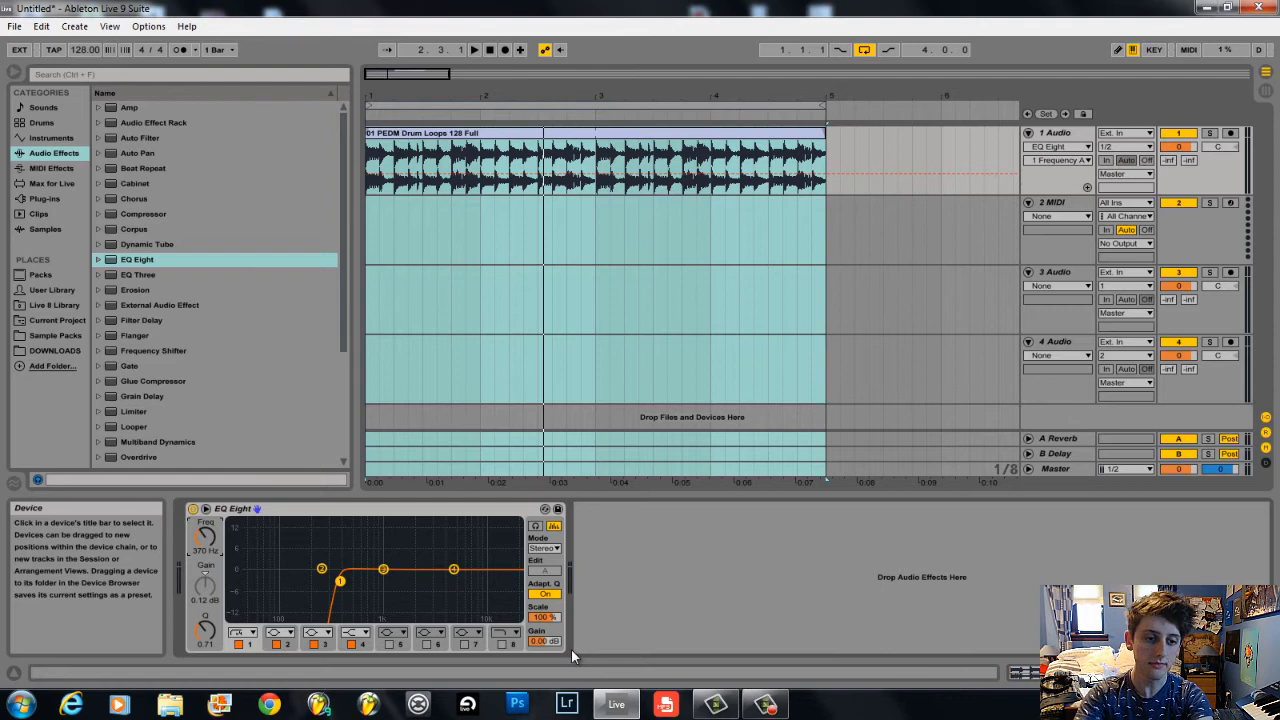
- Switch filter 1 to the gentler 12 dB/octave low cut, lower its frequency to 30.0 Hz and play the loop
click(253, 630)
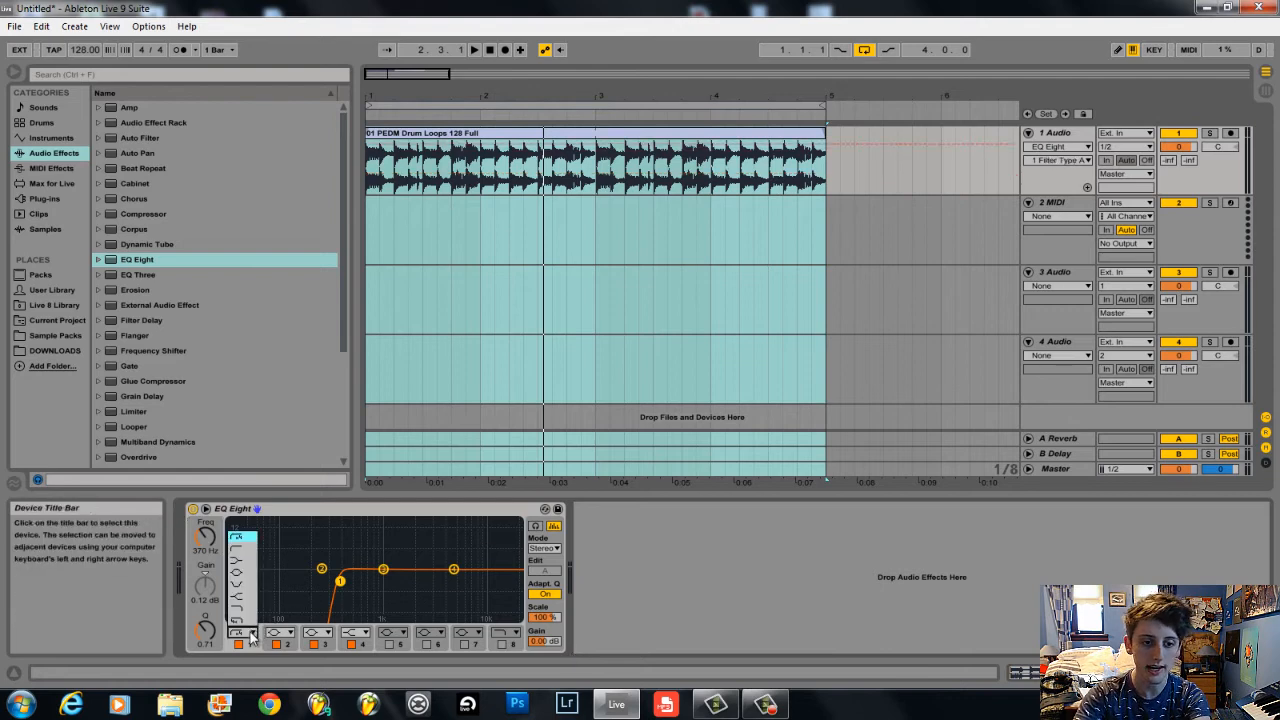
click(252, 550)
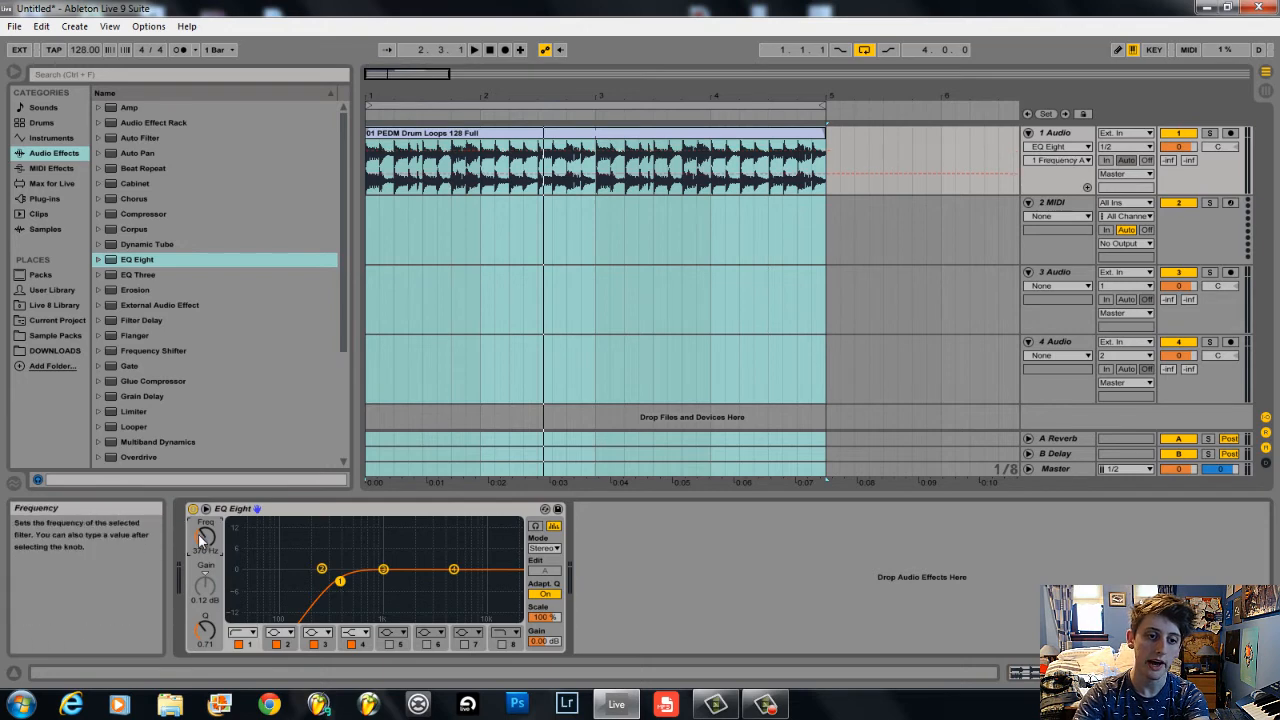
drag(198, 533, 209, 553)
key(space)
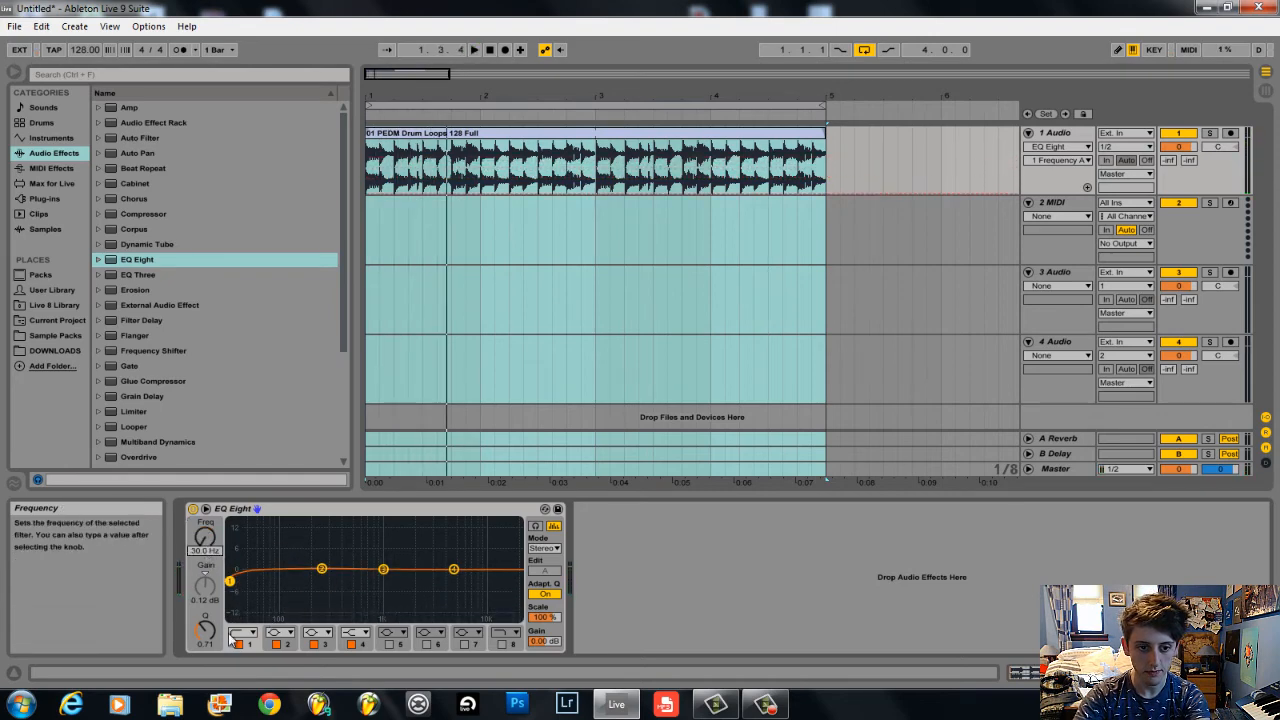
- Turn on filter 8's high cut and set its frequency to 22.0 kHz while auditioning the loop
click(502, 644)
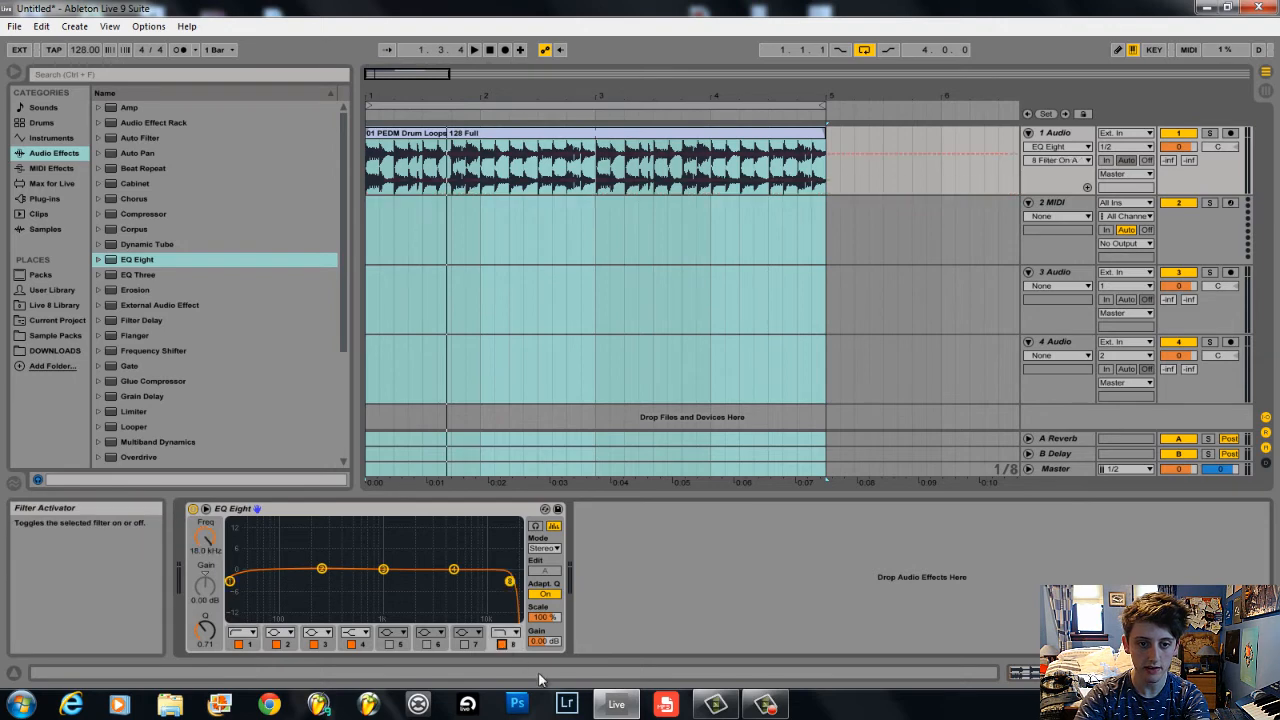
drag(202, 540, 205, 534)
key(space)
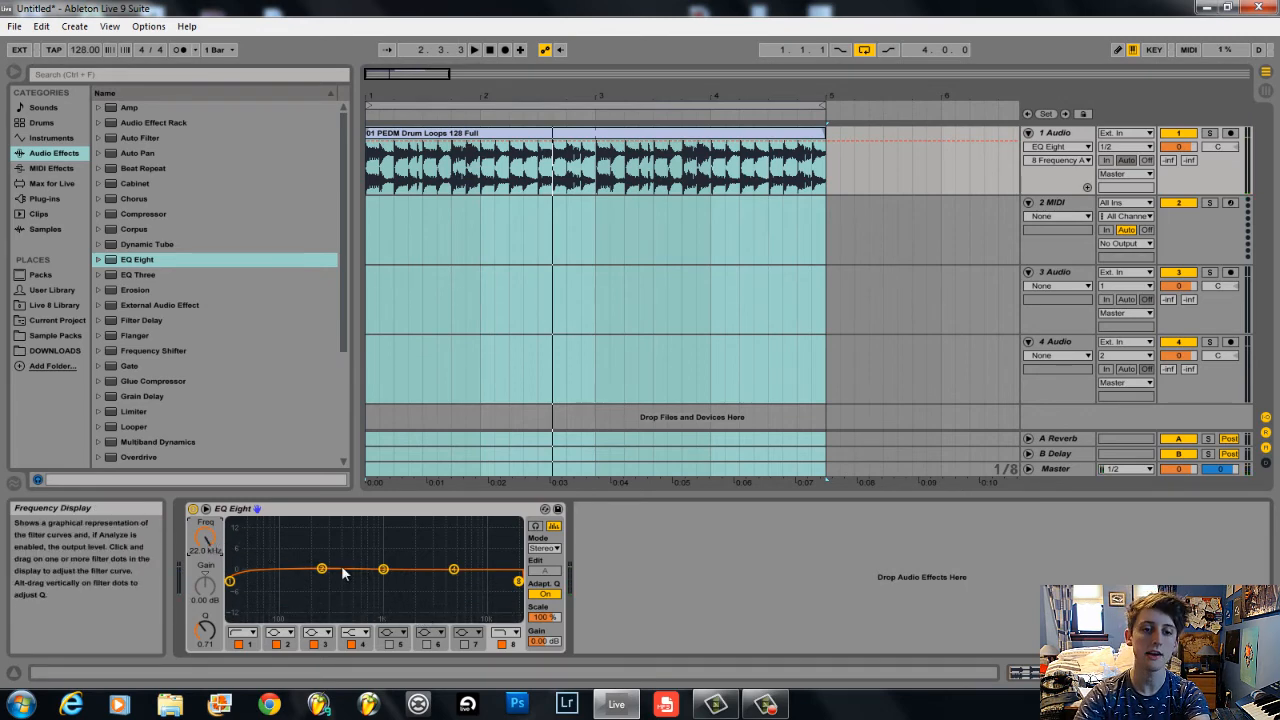
- Boost filter 2 to 15.0 dB at about 47.4 Hz and play the loop to hear the exaggerated bass
drag(322, 569, 250, 522)
key(space)
key(space)
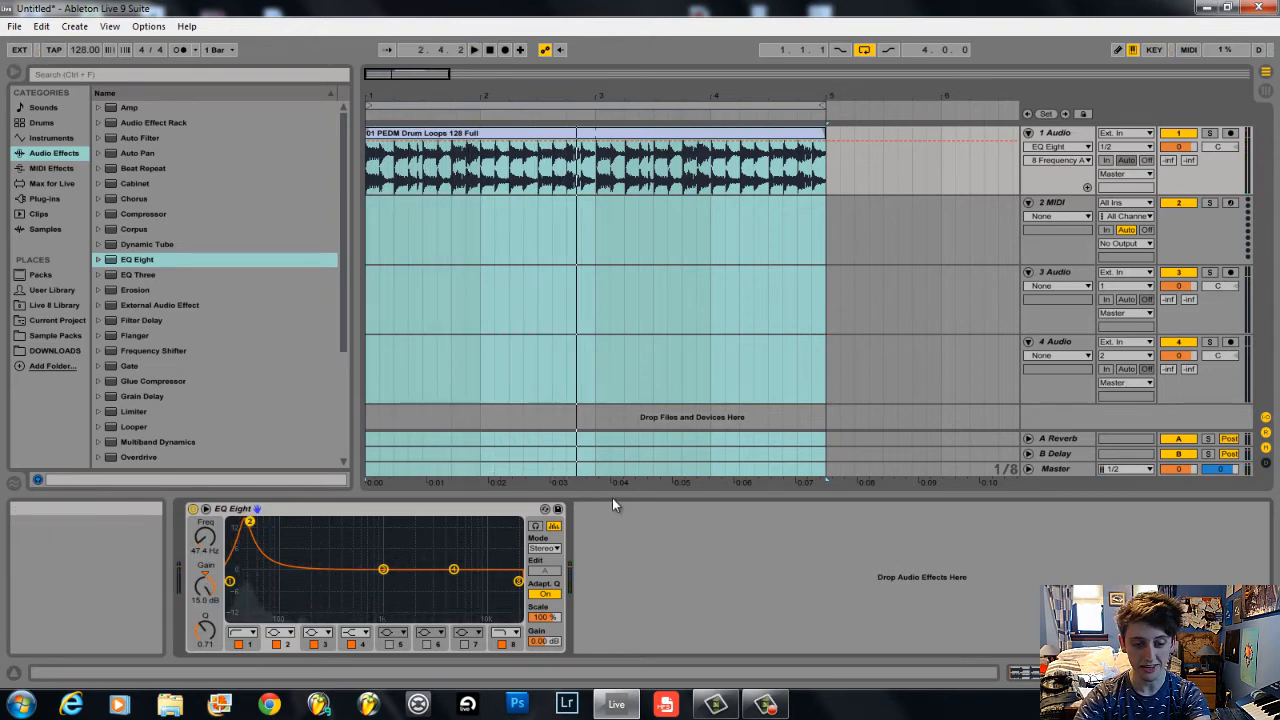
key(space)
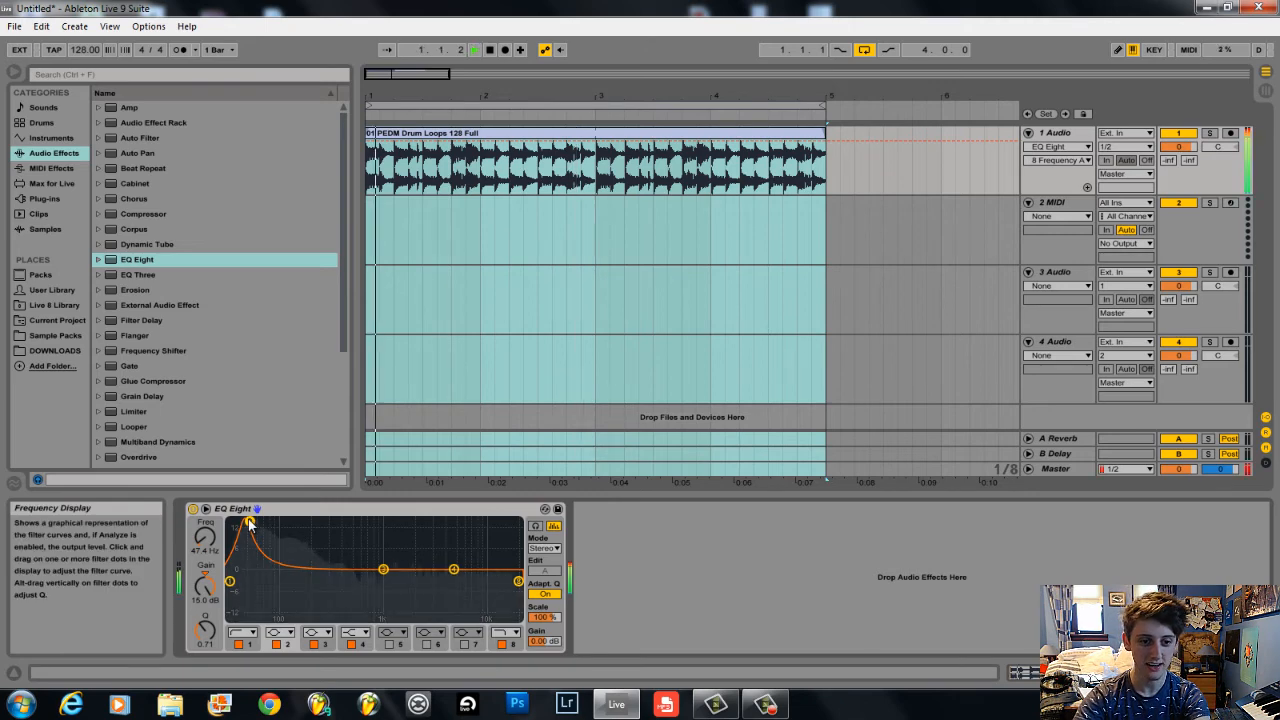
- Lower filter 2 to about -1.61 dB at 50.0 Hz while auditioning the loop, and boost filter 3 to about 3.60 dB at 204 Hz
drag(249, 522, 250, 571)
key(space)
key(space)
key(space)
key(space)
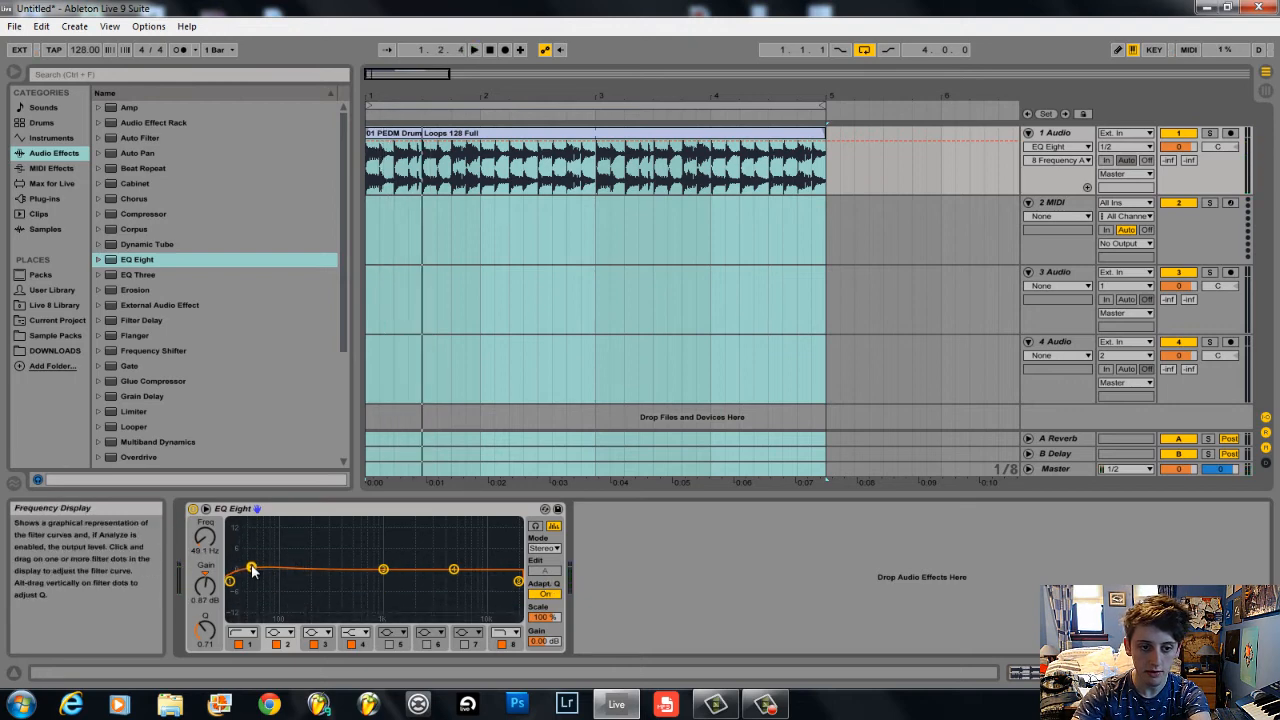
drag(251, 569, 253, 576)
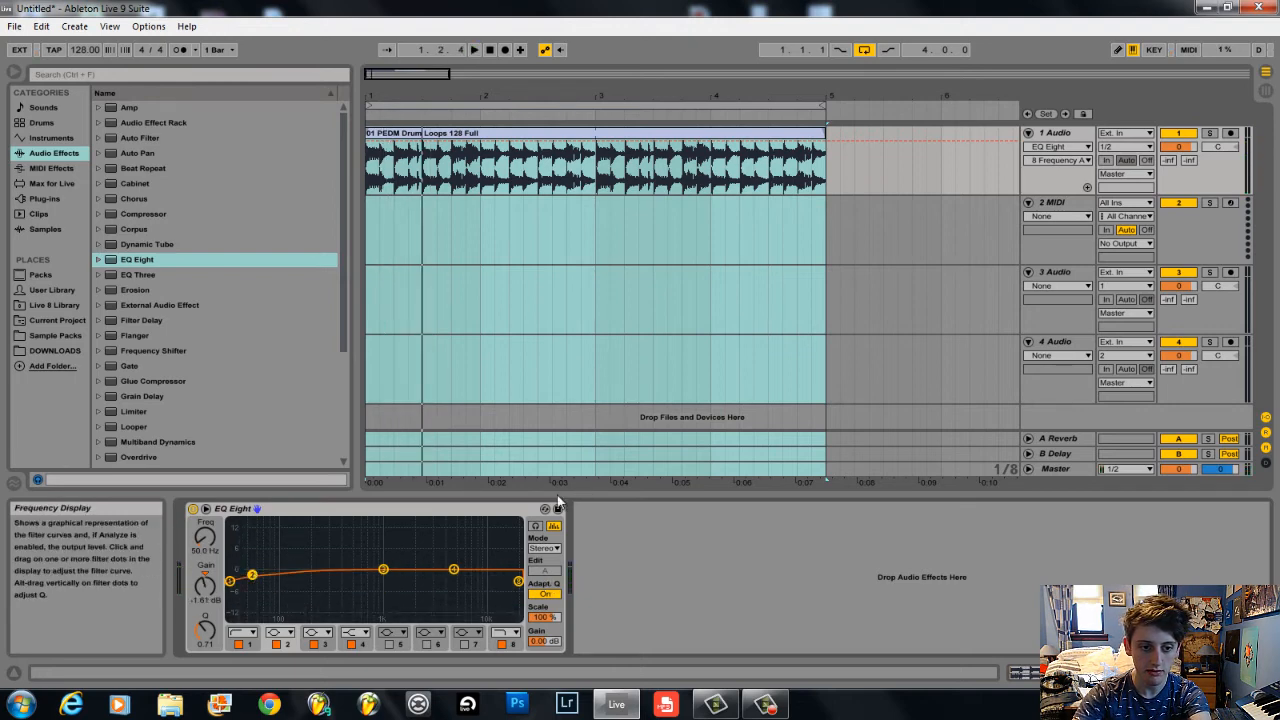
drag(385, 569, 314, 560)
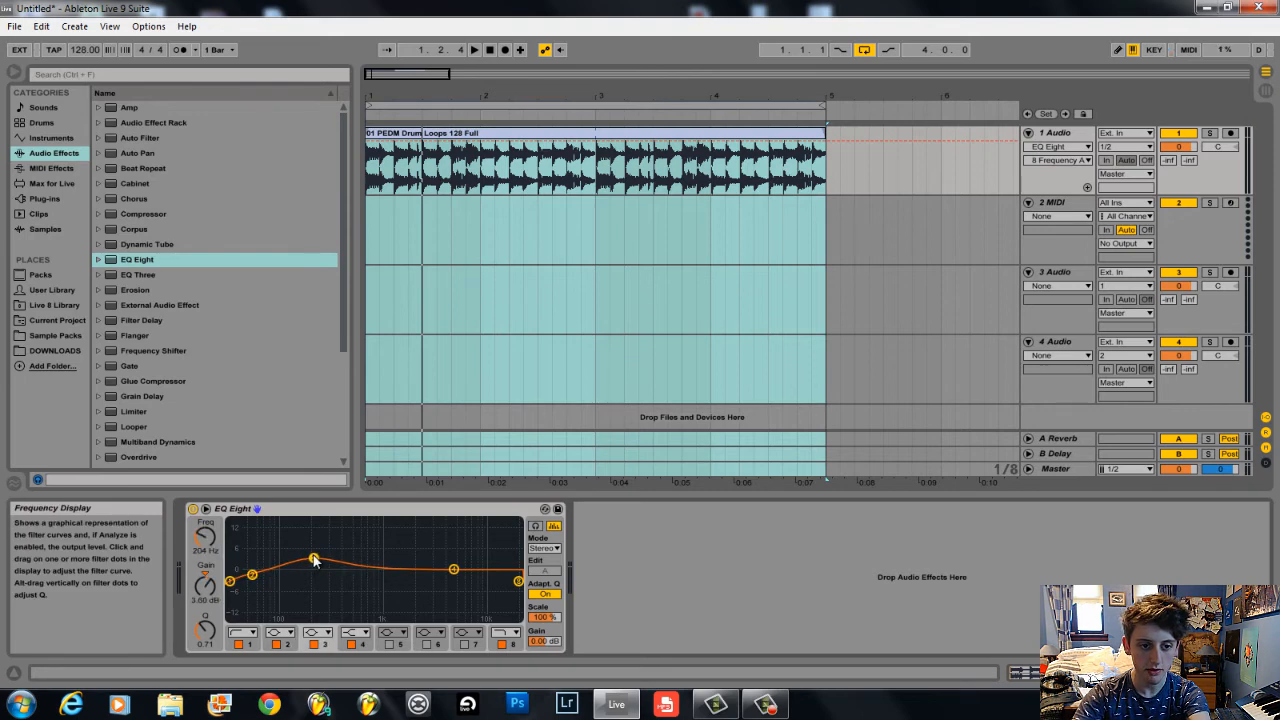
- Change filter 4 to a bell and boost it to about 11.0 dB at 9.49 kHz
mouse_move(454, 569)
mouse_down()
mouse_move(470, 569)
mouse_move(443, 563)
mouse_move(486, 543)
mouse_move(420, 538)
mouse_move(415, 558)
mouse_move(435, 529)
mouse_move(450, 566)
mouse_up()
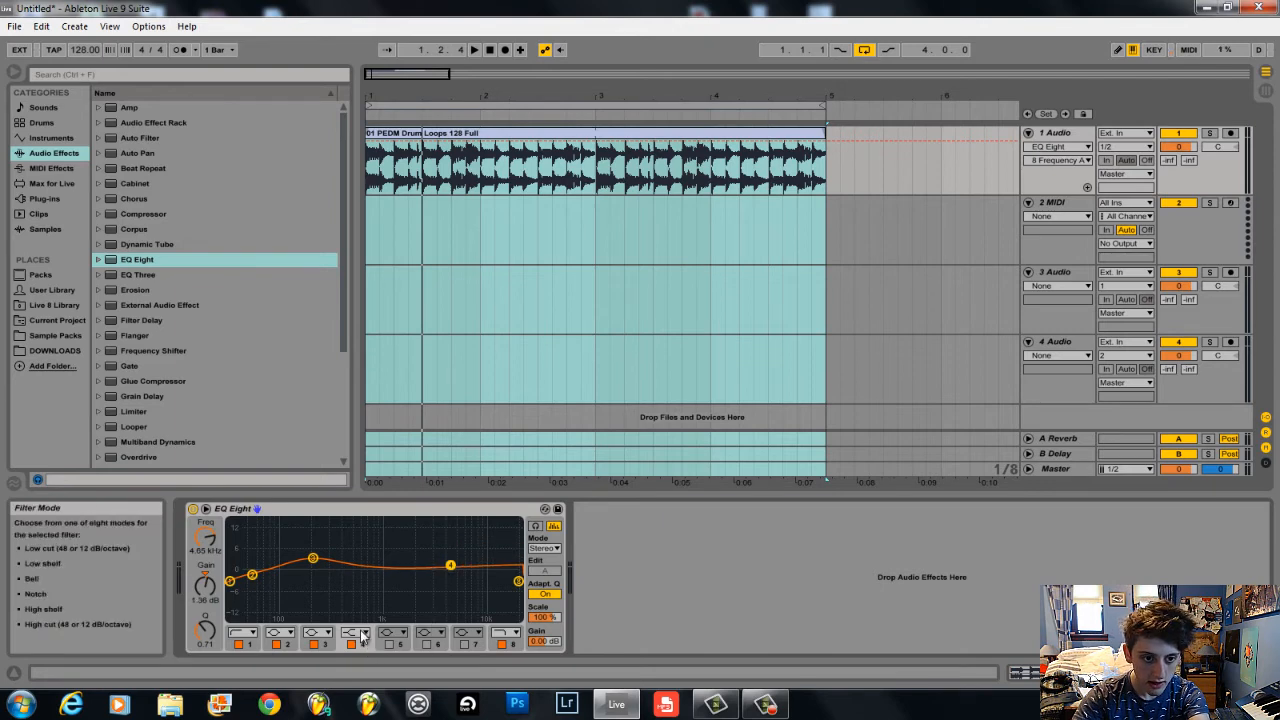
click(360, 634)
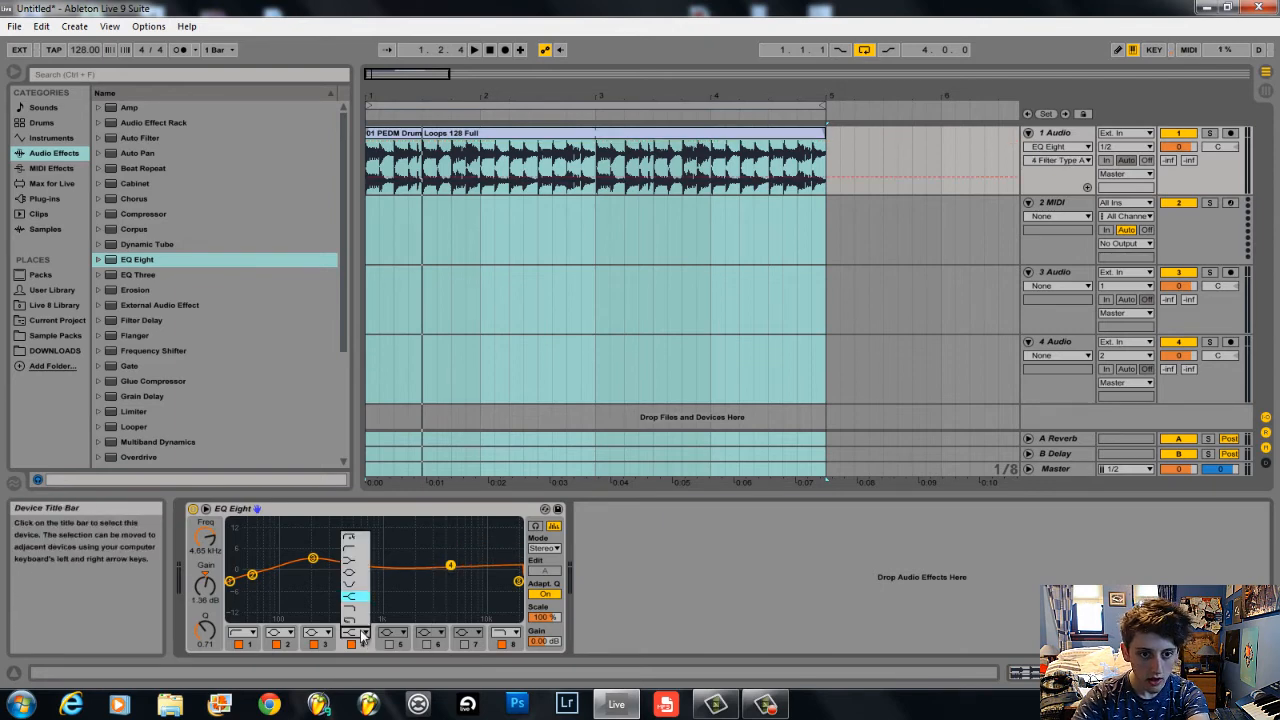
click(356, 573)
mouse_move(453, 567)
mouse_down()
mouse_move(457, 528)
mouse_move(462, 552)
mouse_up()
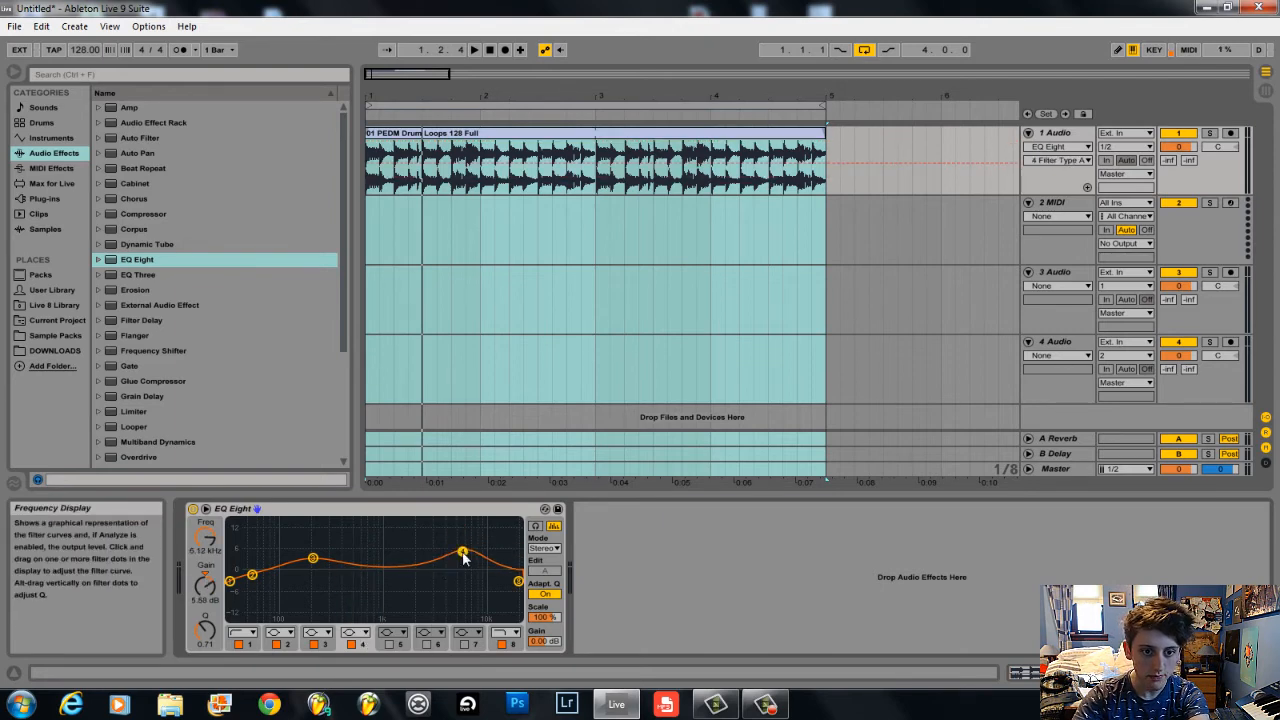
click(356, 633)
click(355, 574)
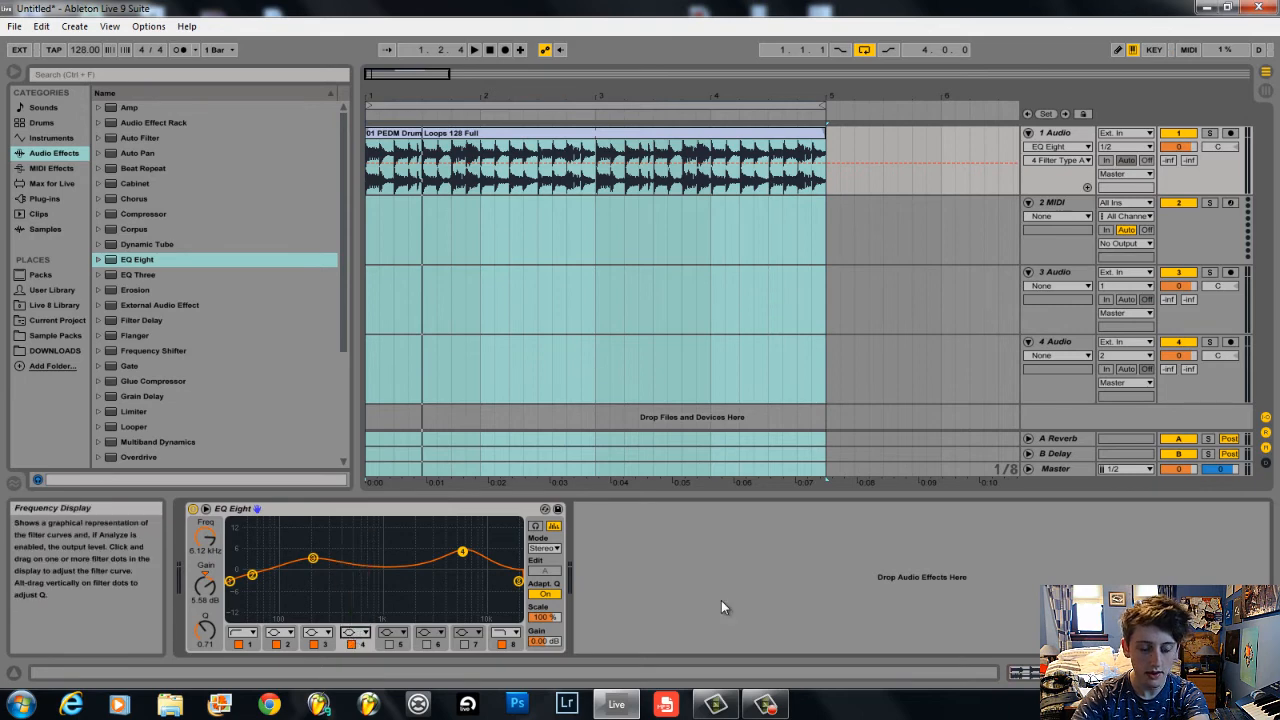
drag(462, 557, 481, 535)
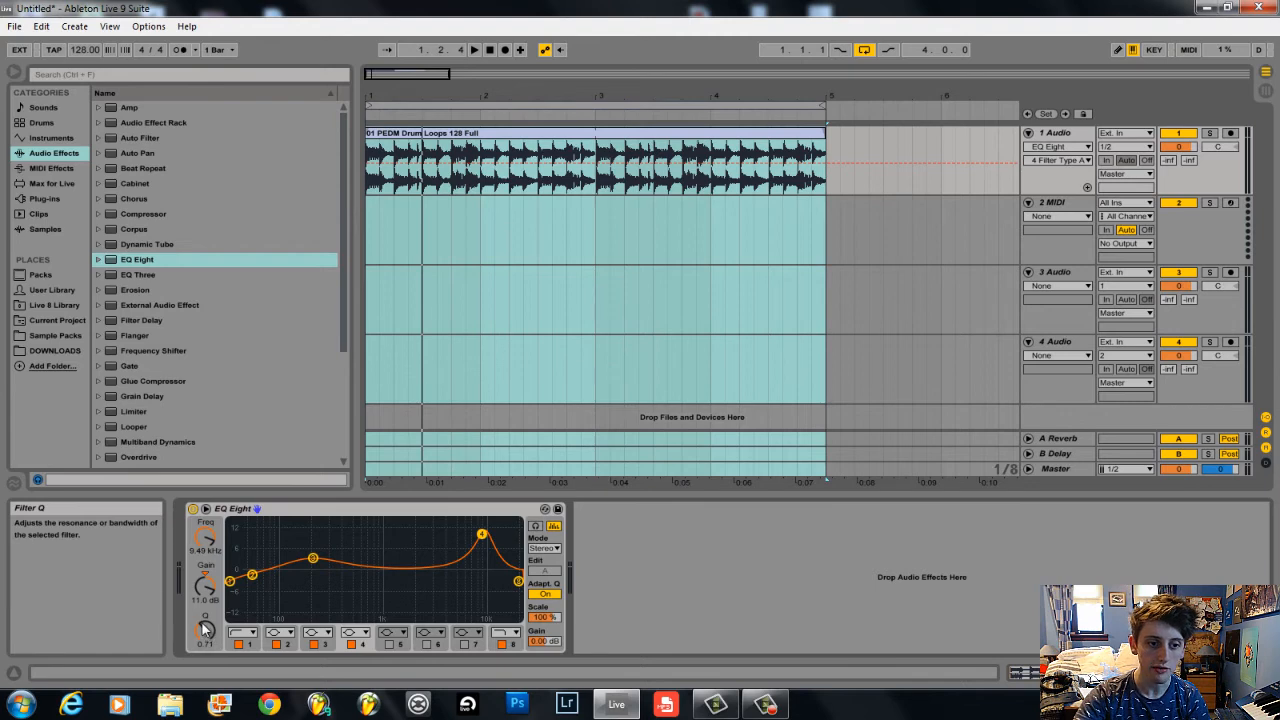
- Try filter 4 with a wide Q of 0.10, and settle it at about 3.35 dB, 10.8 kHz and a Q of about 0.69
mouse_move(202, 623)
mouse_down()
mouse_move(204, 610)
mouse_move(205, 632)
mouse_up()
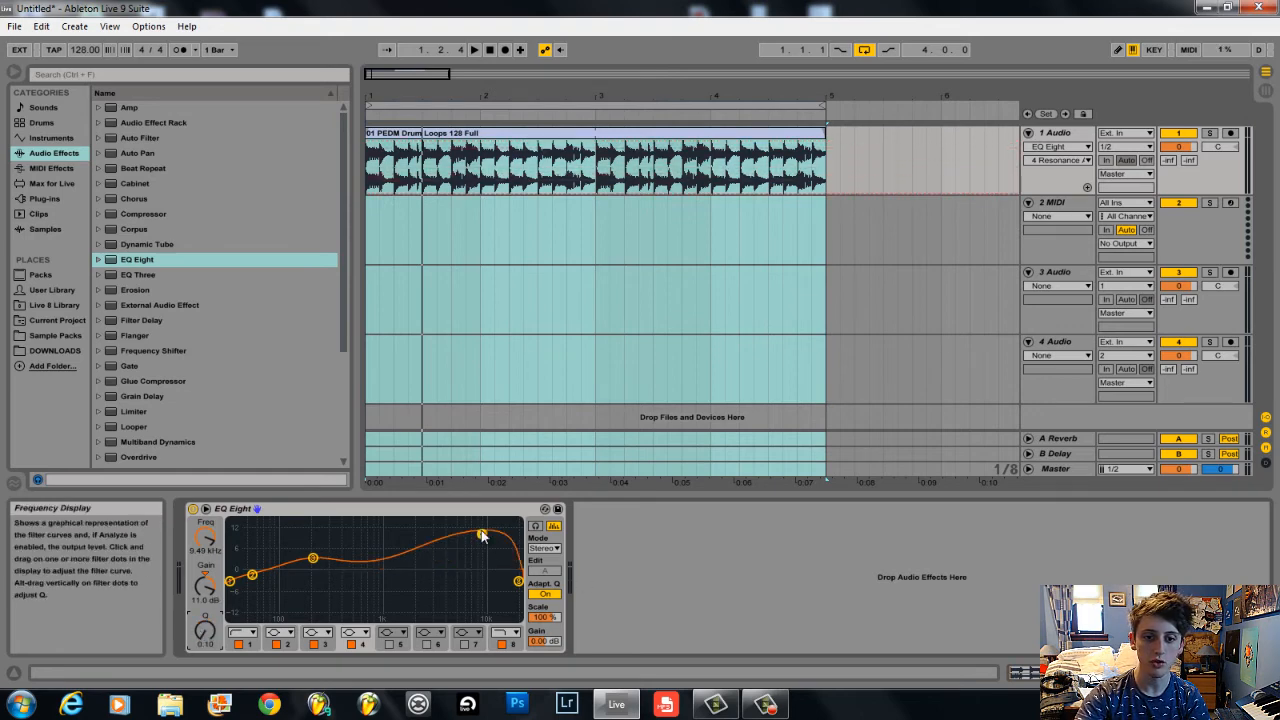
drag(205, 634, 207, 660)
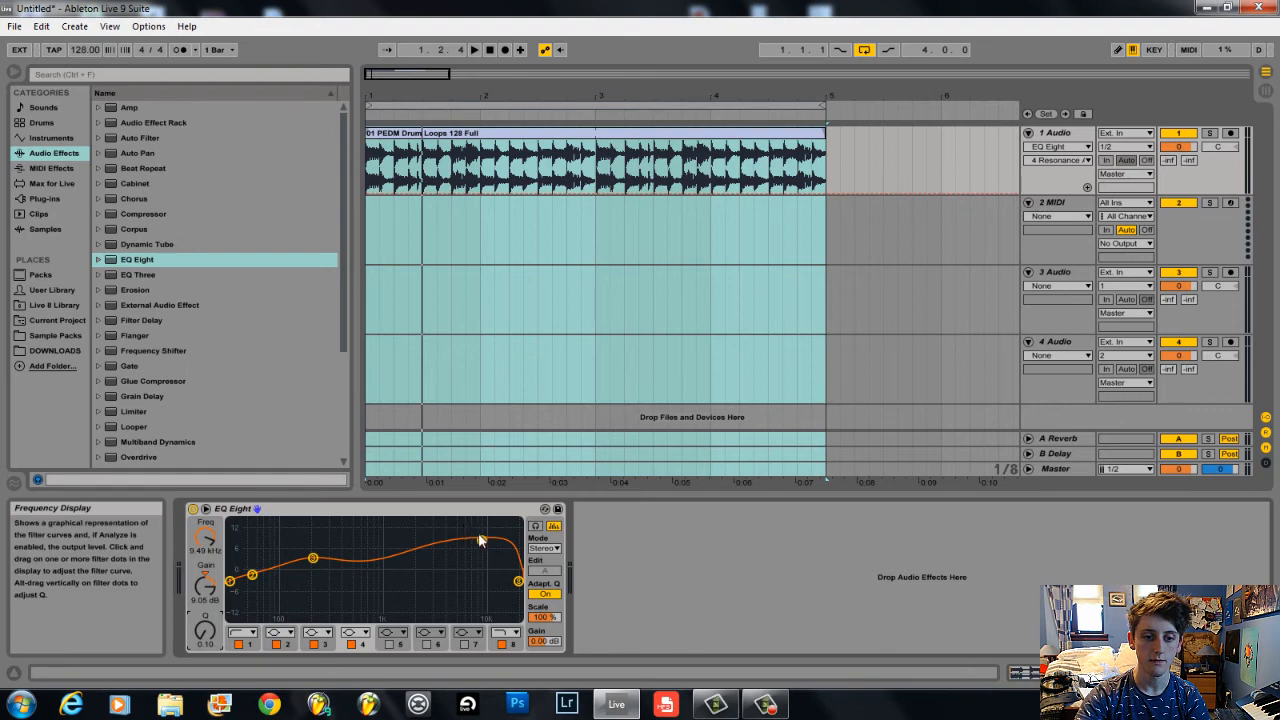
drag(482, 546, 489, 565)
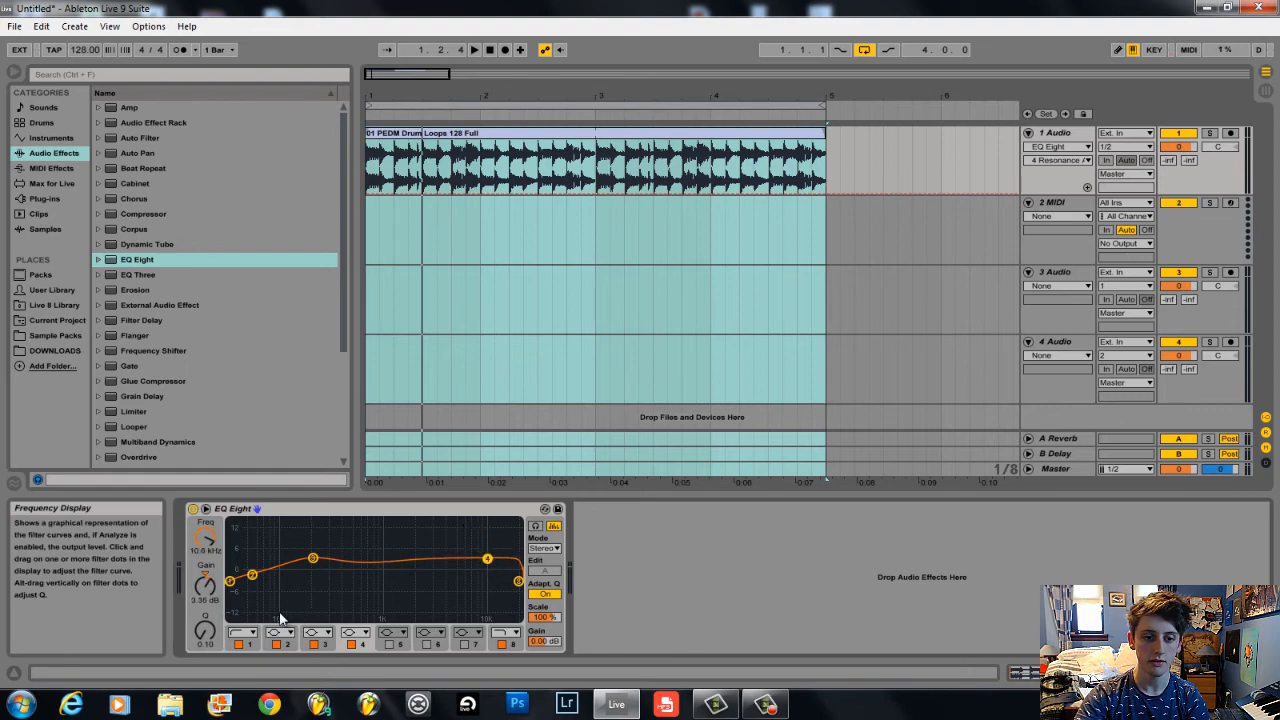
drag(205, 632, 205, 596)
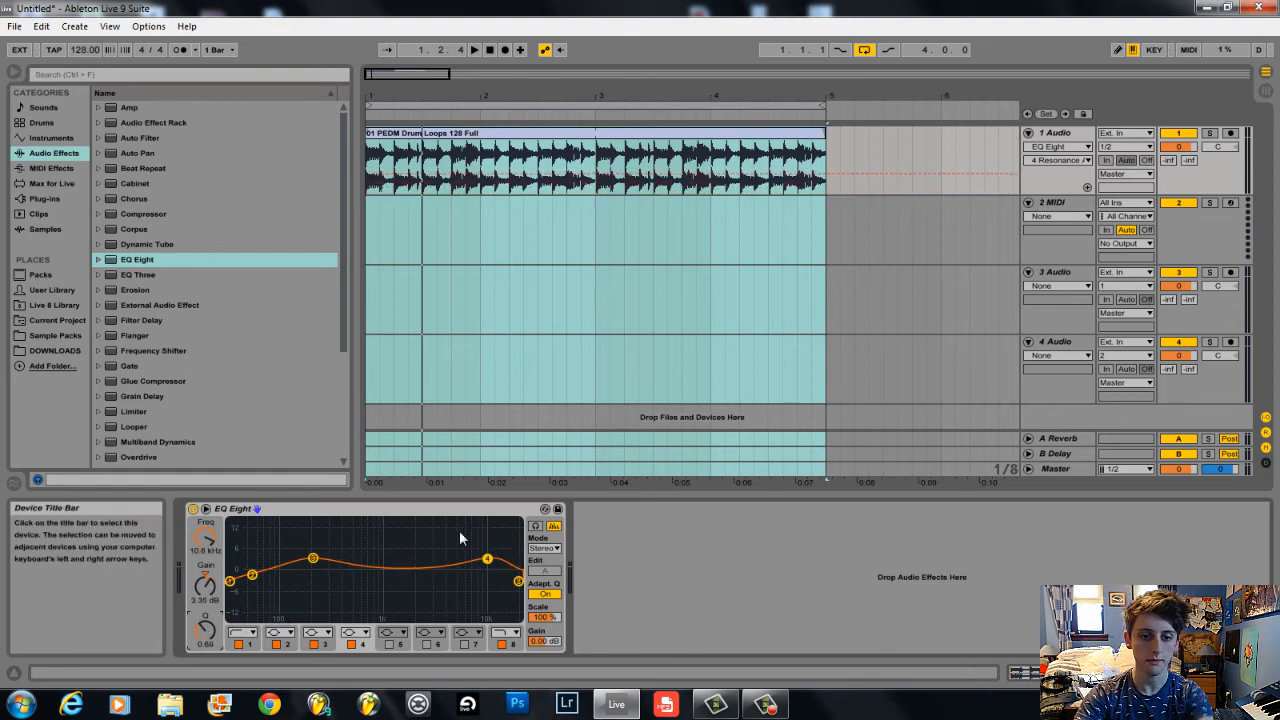
- Play the equalized loop and check the peak levels of the 1 Audio track and the Master in the Session View mixer
key(space)
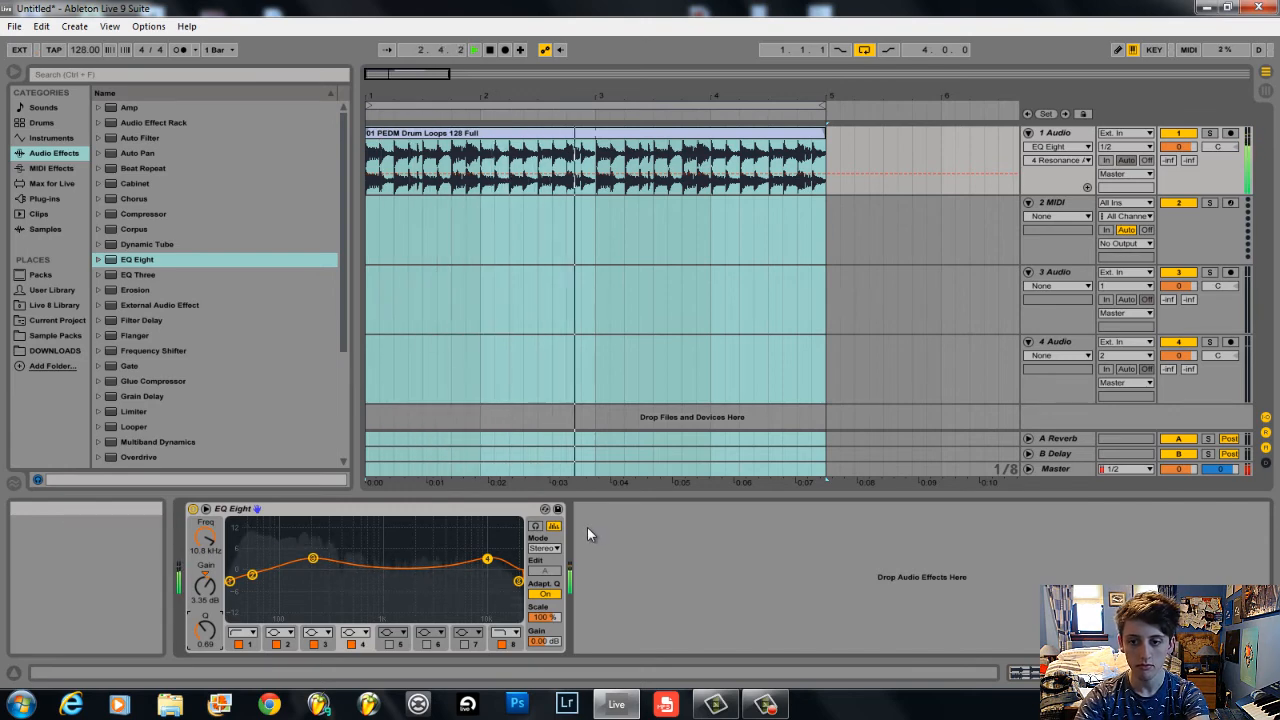
key(space)
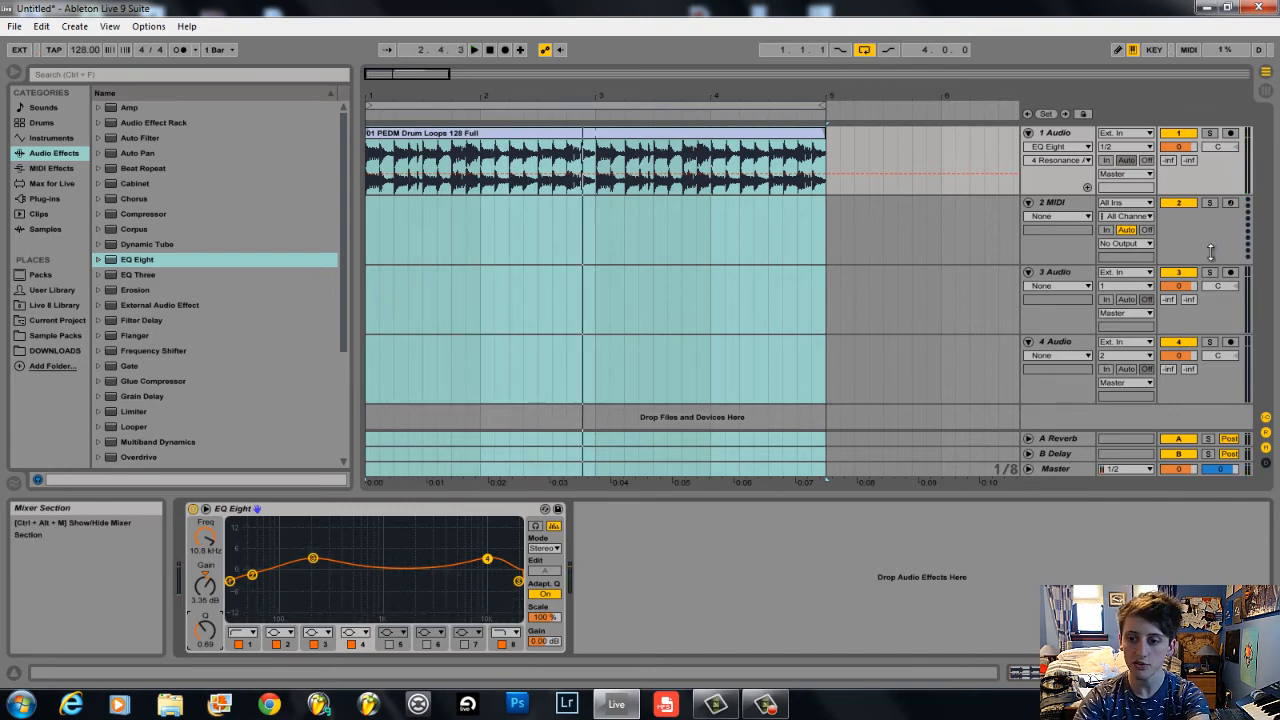
key(Tab)
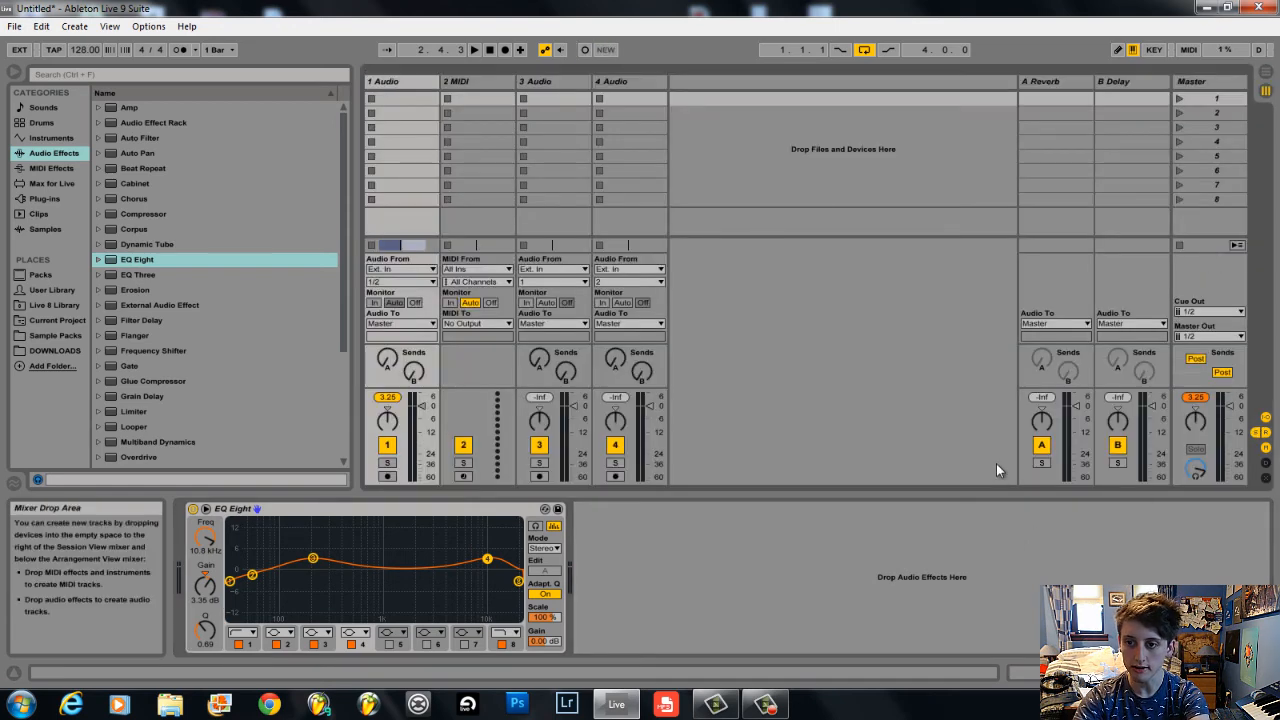
key(space)
click(1211, 86)
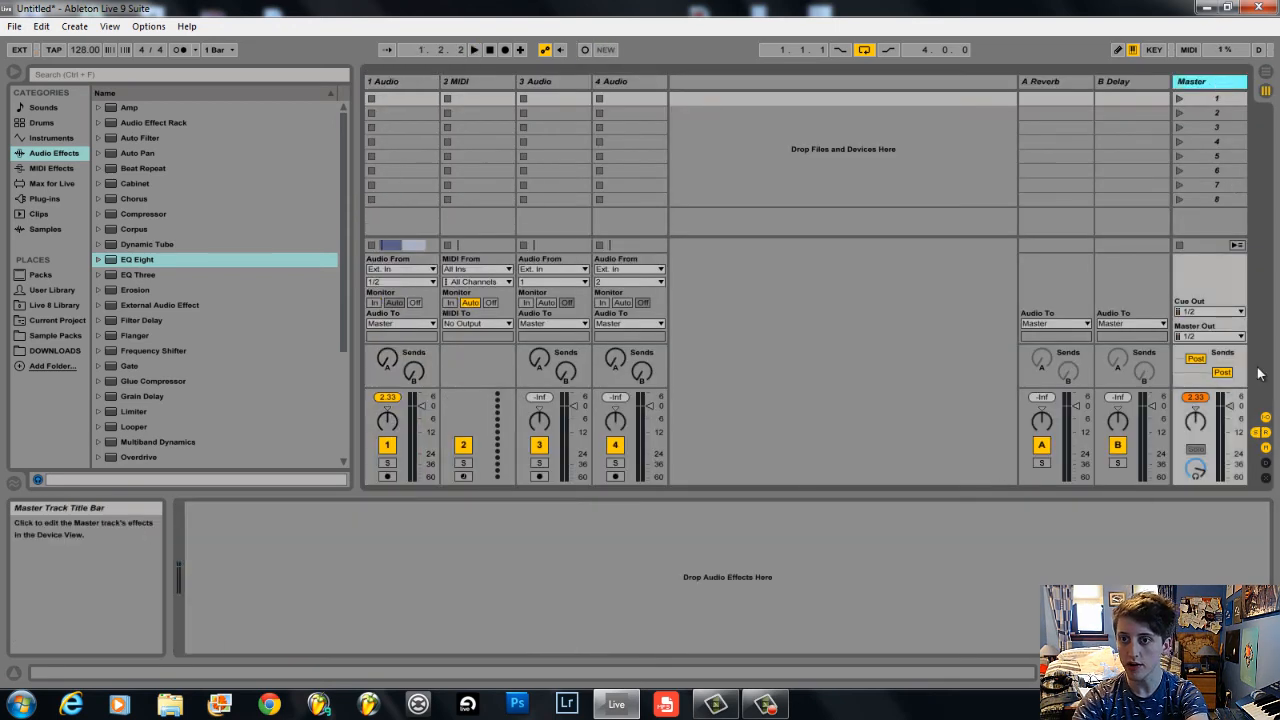
click(849, 350)
click(391, 84)
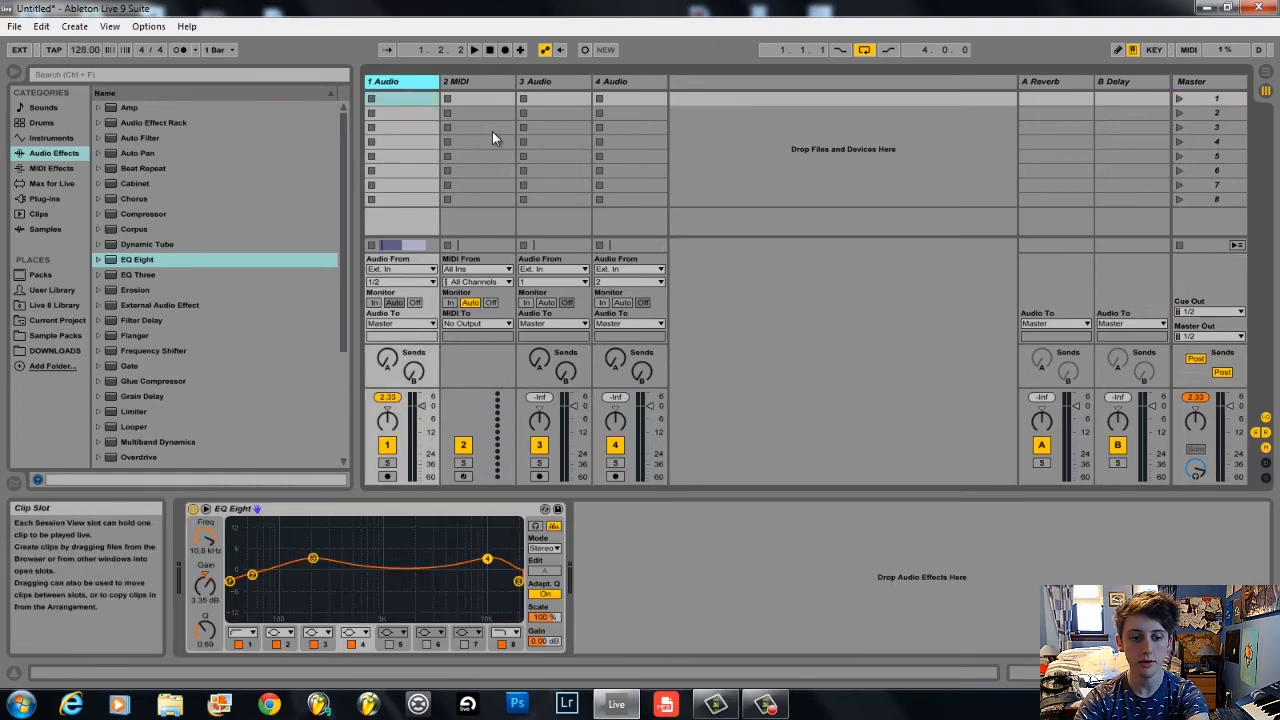
key(Tab)
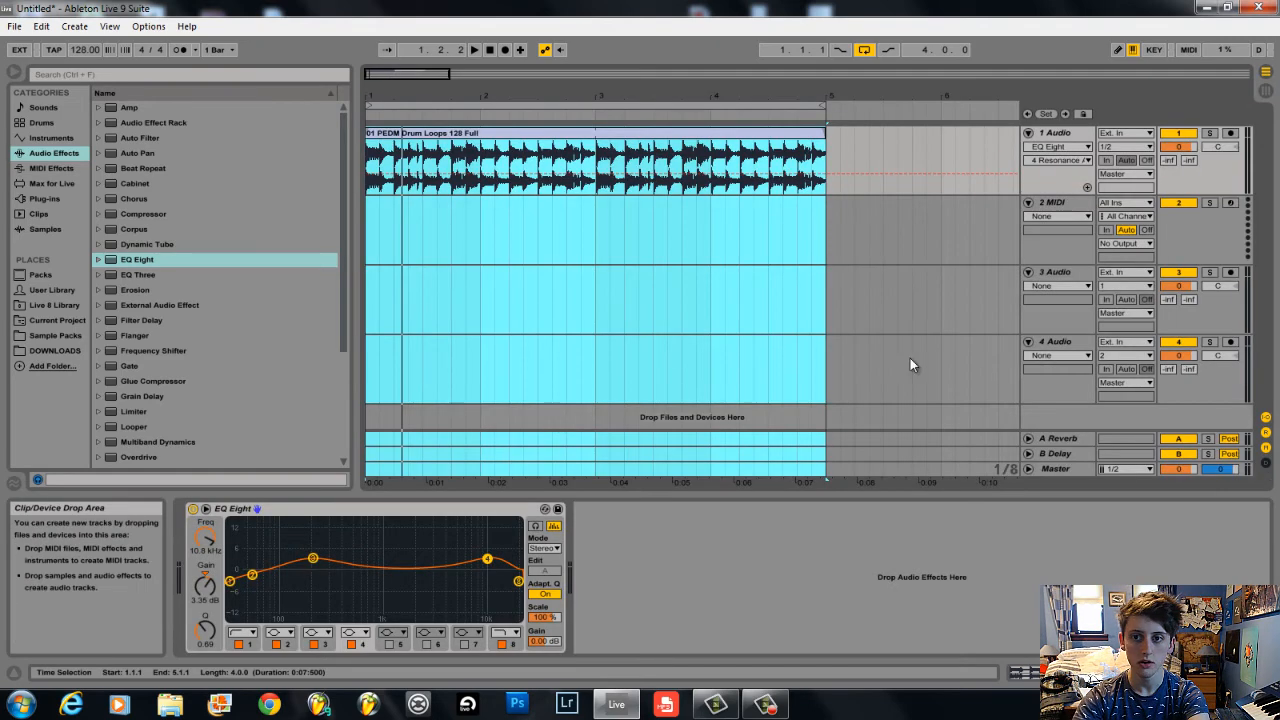
- Lower the 1 Audio track's volume to about -4.8 dB in the Session View mixer and play the loop to check the level
key(Tab)
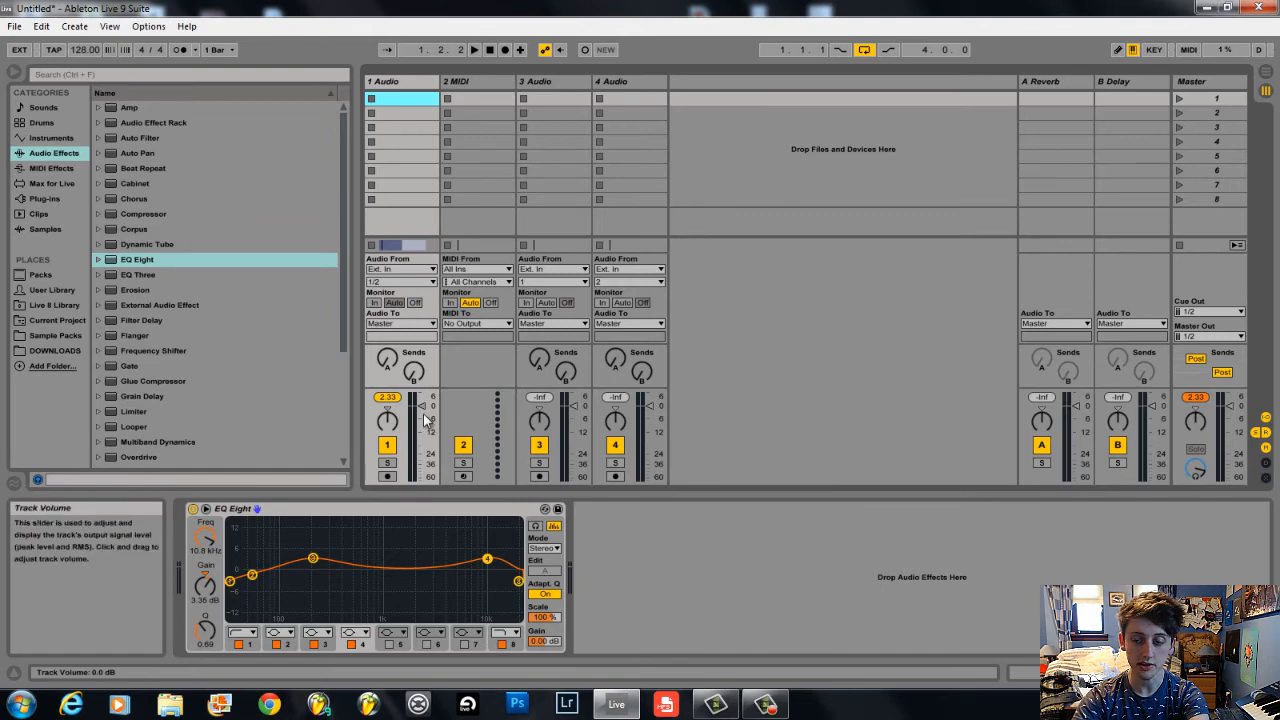
drag(424, 416, 420, 418)
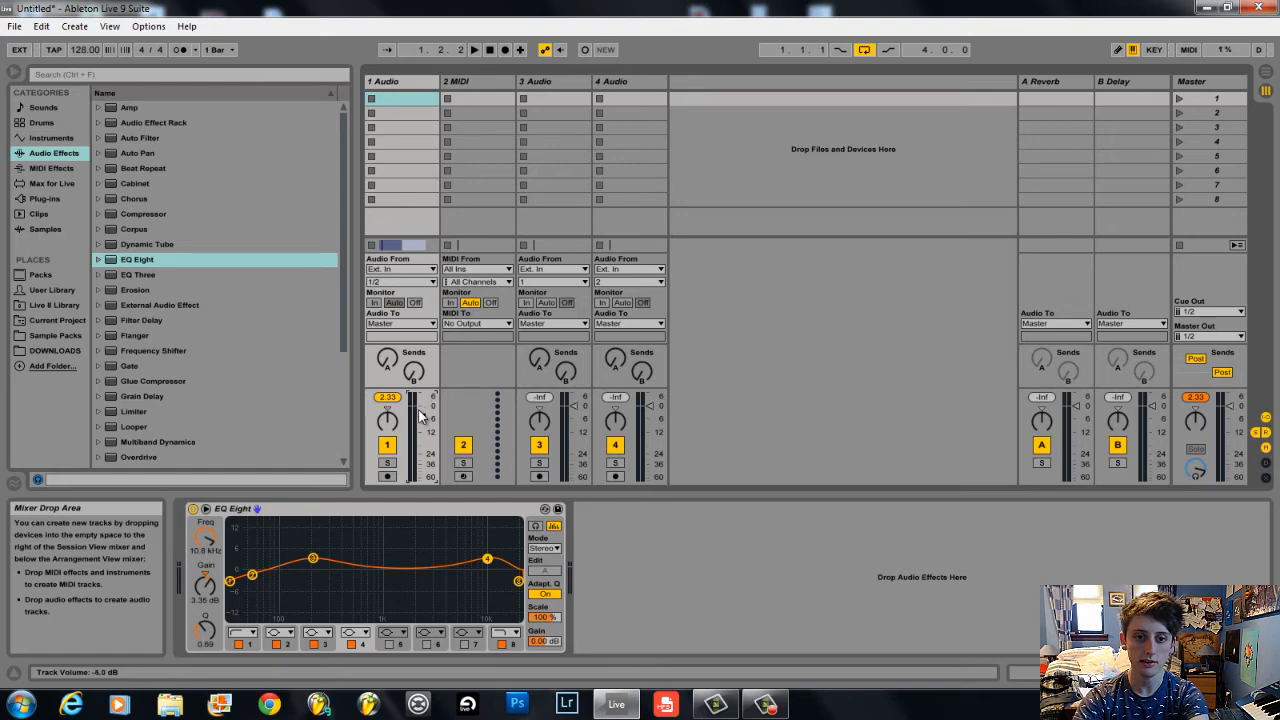
drag(419, 412, 419, 414)
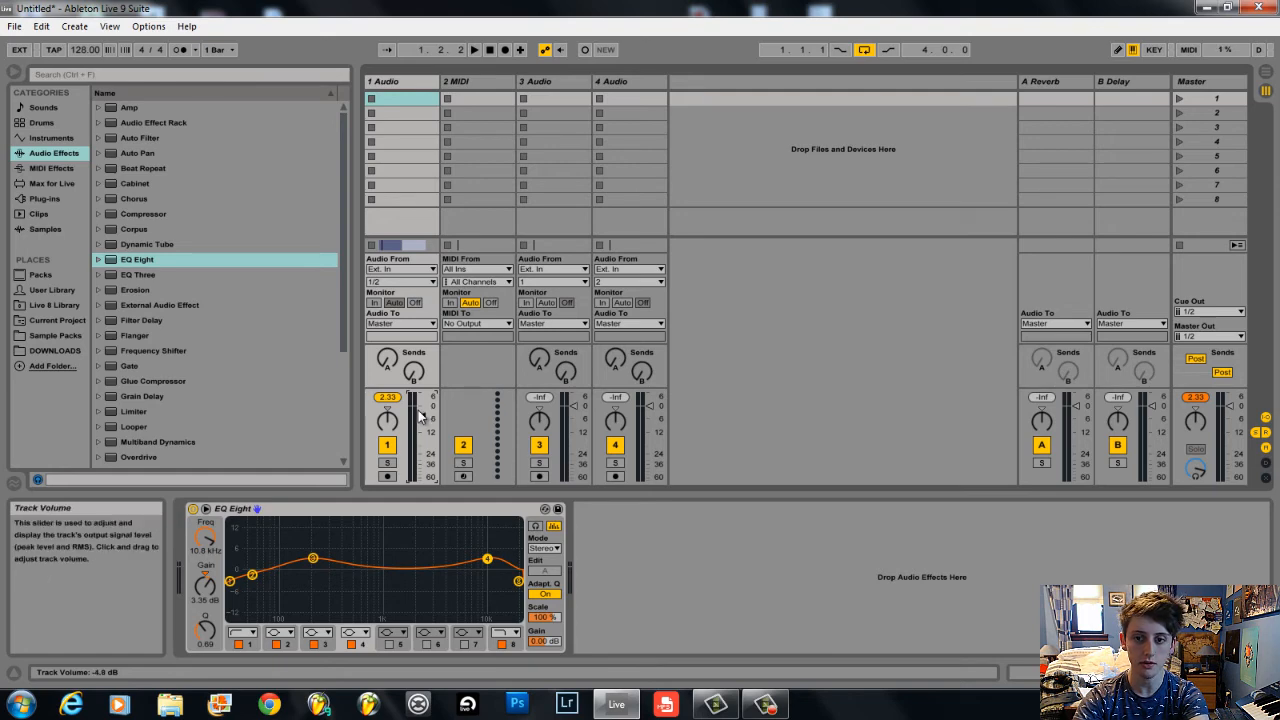
key(space)
key(space)
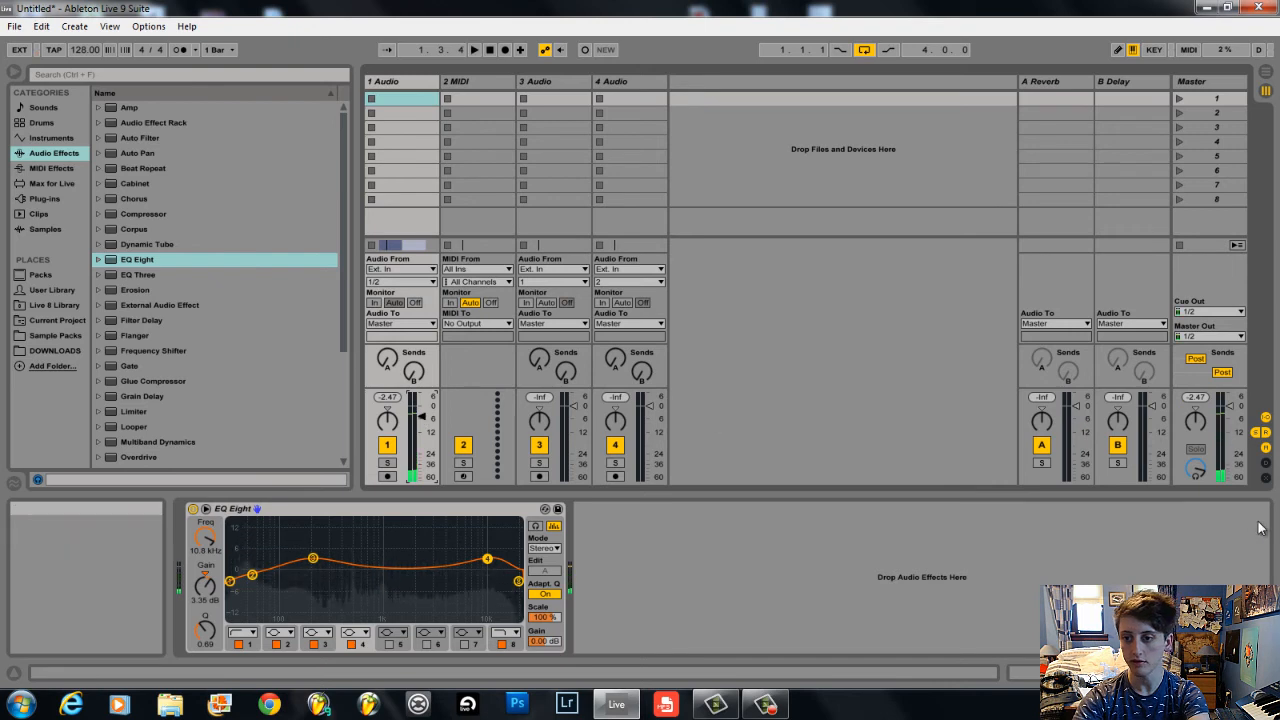
key(space)
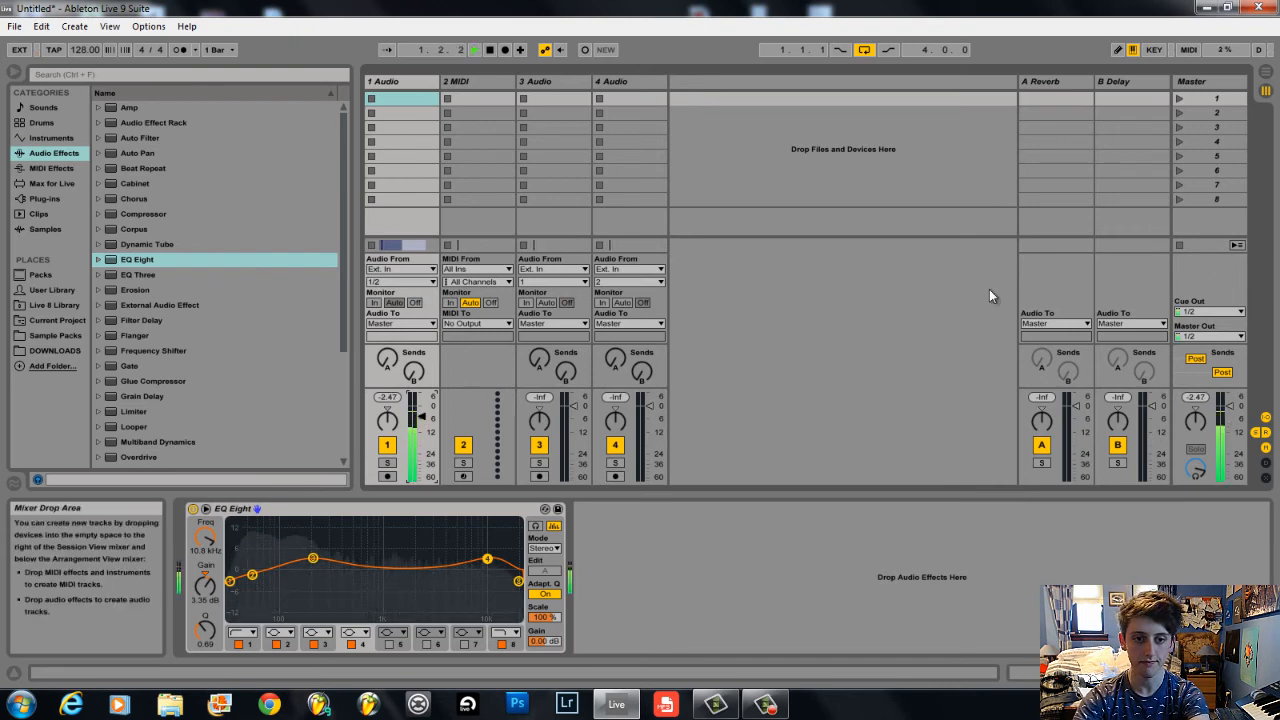
key(space)
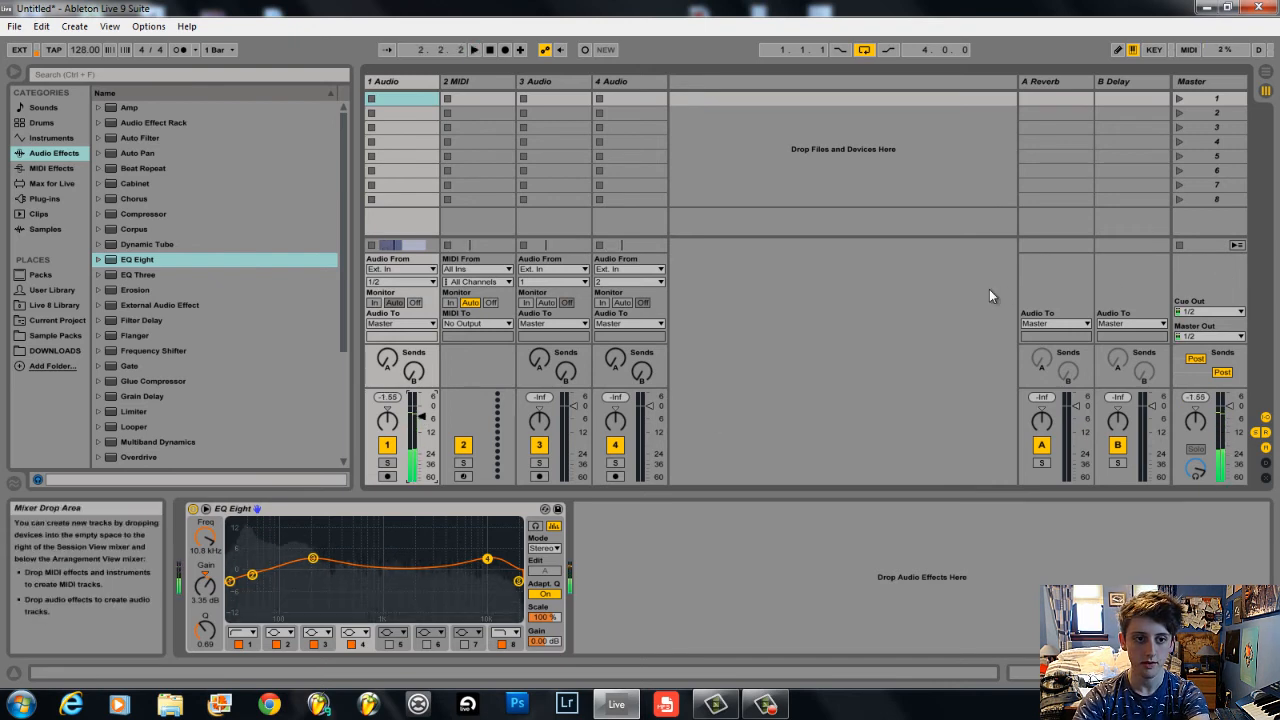
- Look through the audio effects and add Auto Filter after EQ Eight on the 1 Audio track
scroll(178, 316, down, 2)
scroll(178, 316, down, 2)
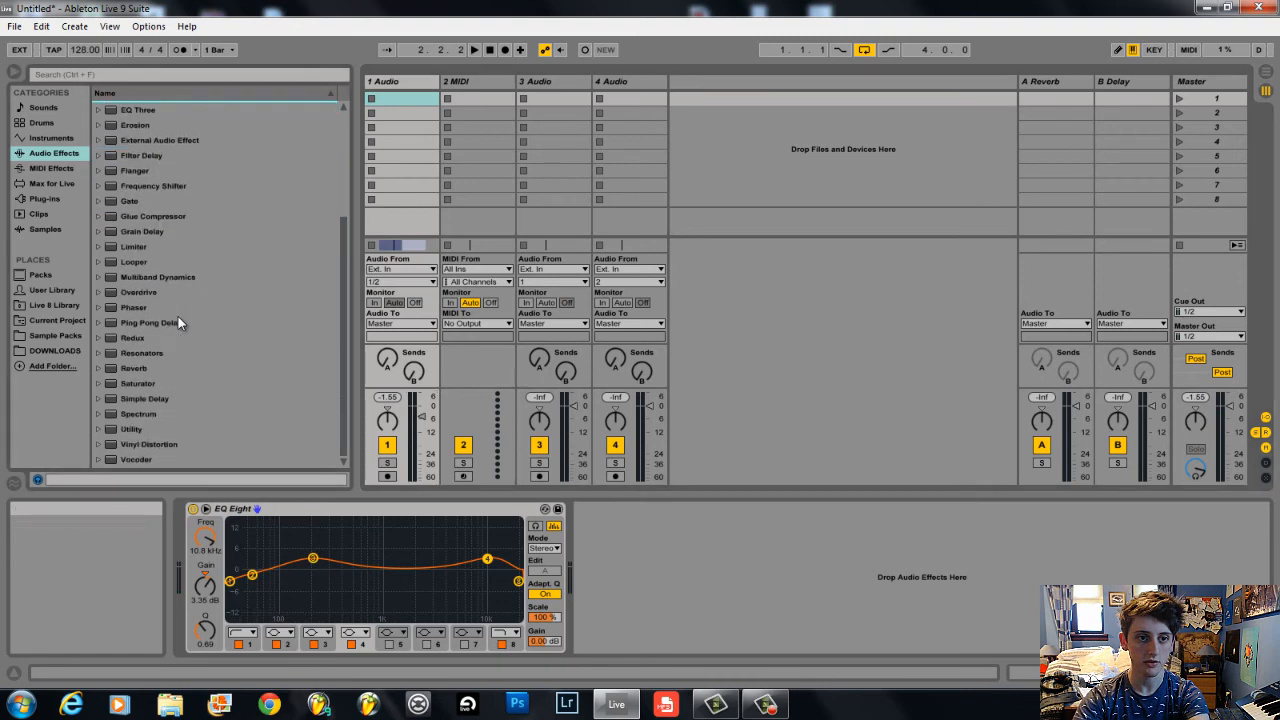
scroll(178, 316, up, 4)
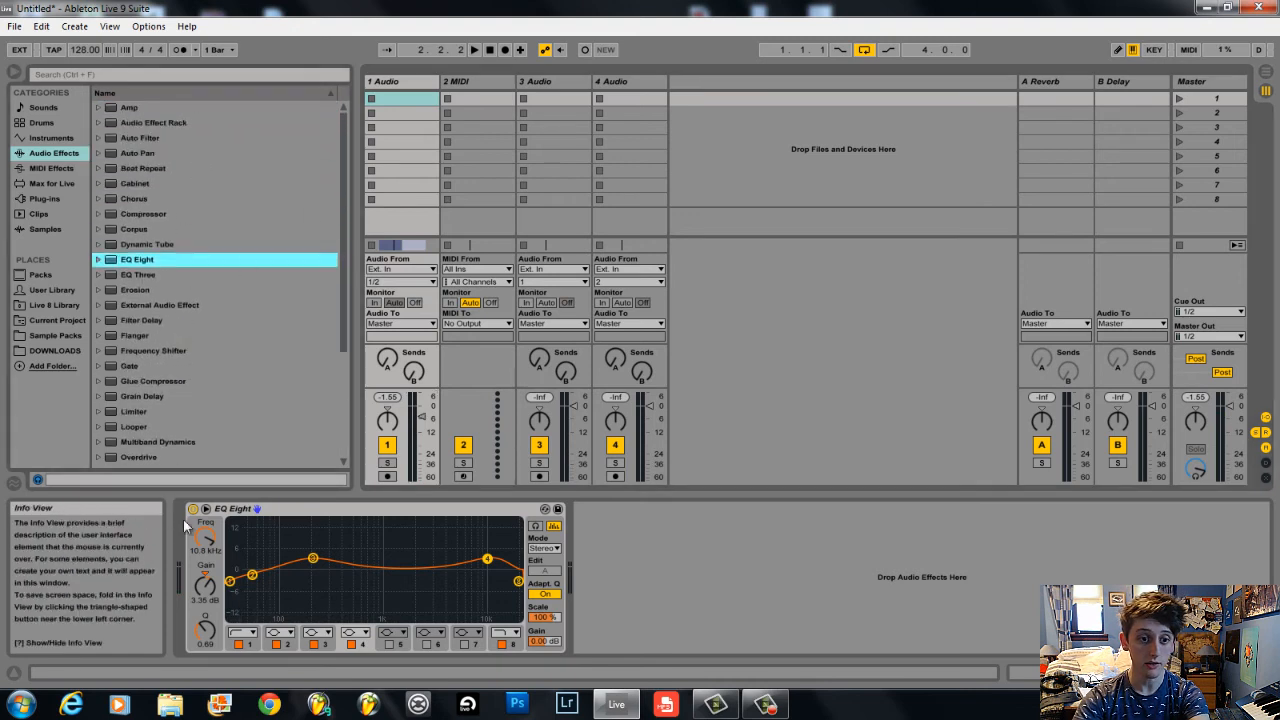
click(247, 636)
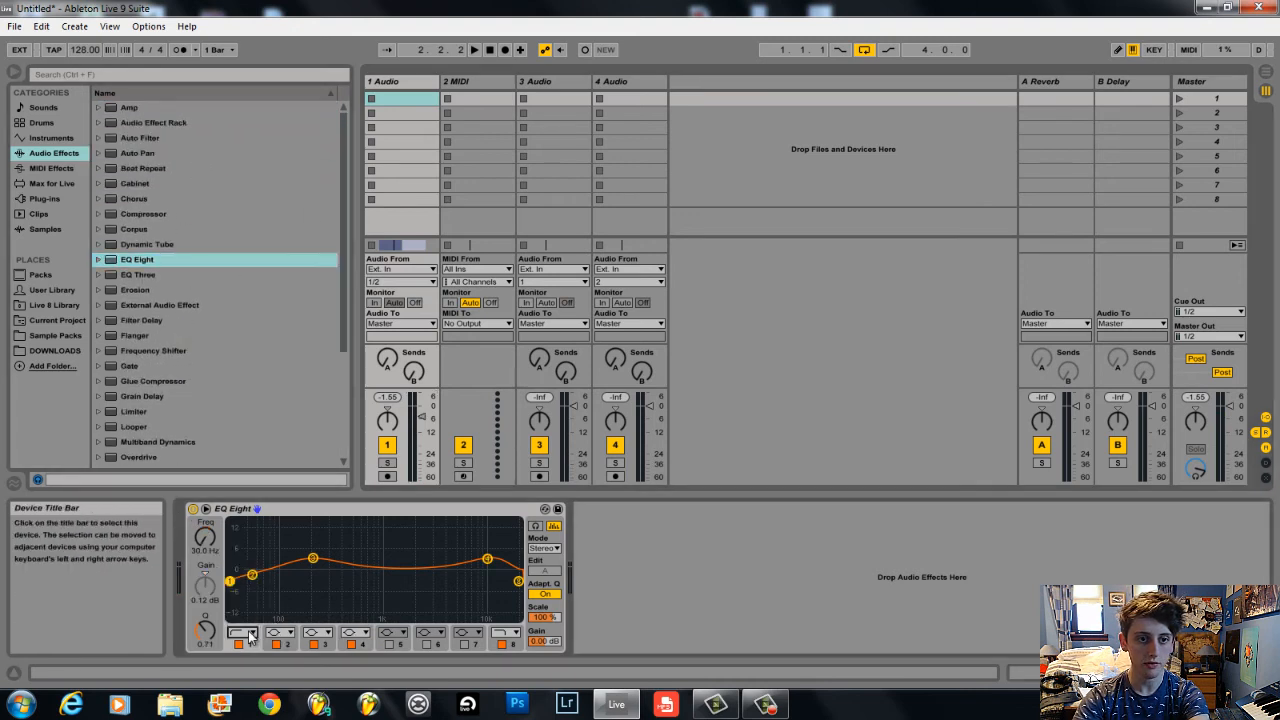
double_click(148, 137)
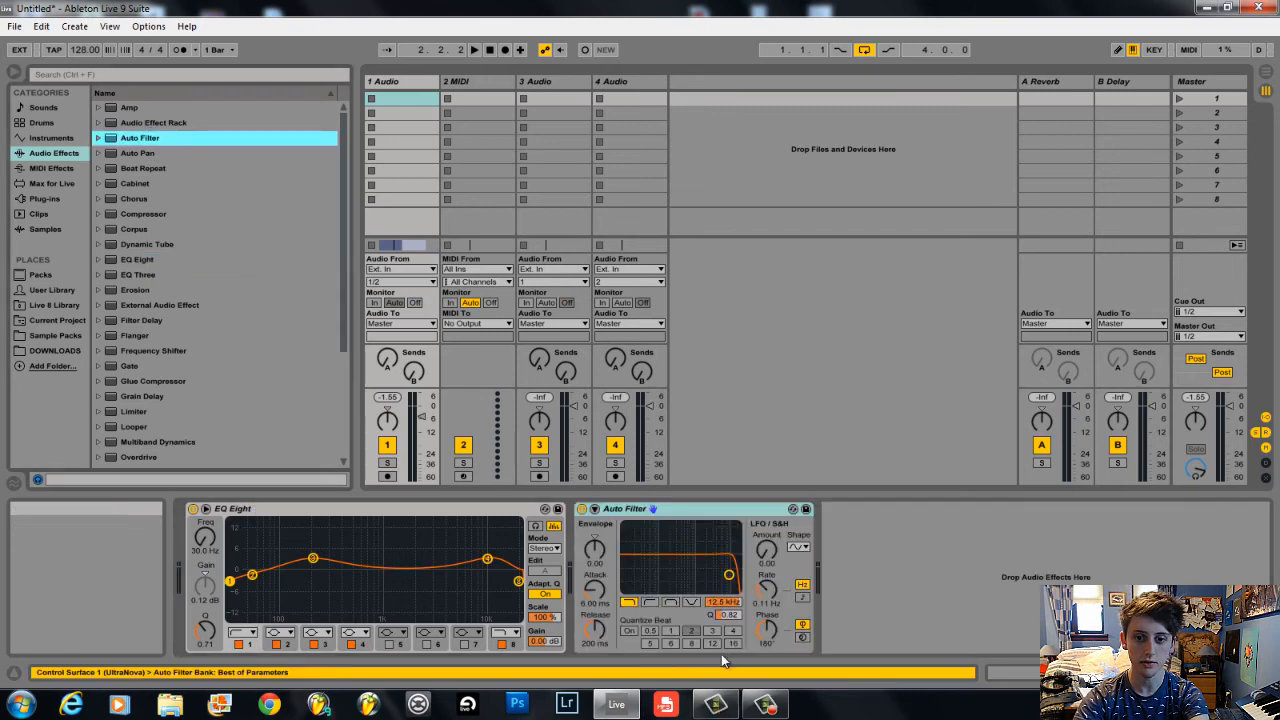
- Change the Auto Filter to a highpass with a cutoff of about 100 Hz and a Q of 0.64
mouse_move(727, 603)
mouse_down()
mouse_move(727, 510)
mouse_move(727, 617)
mouse_up()
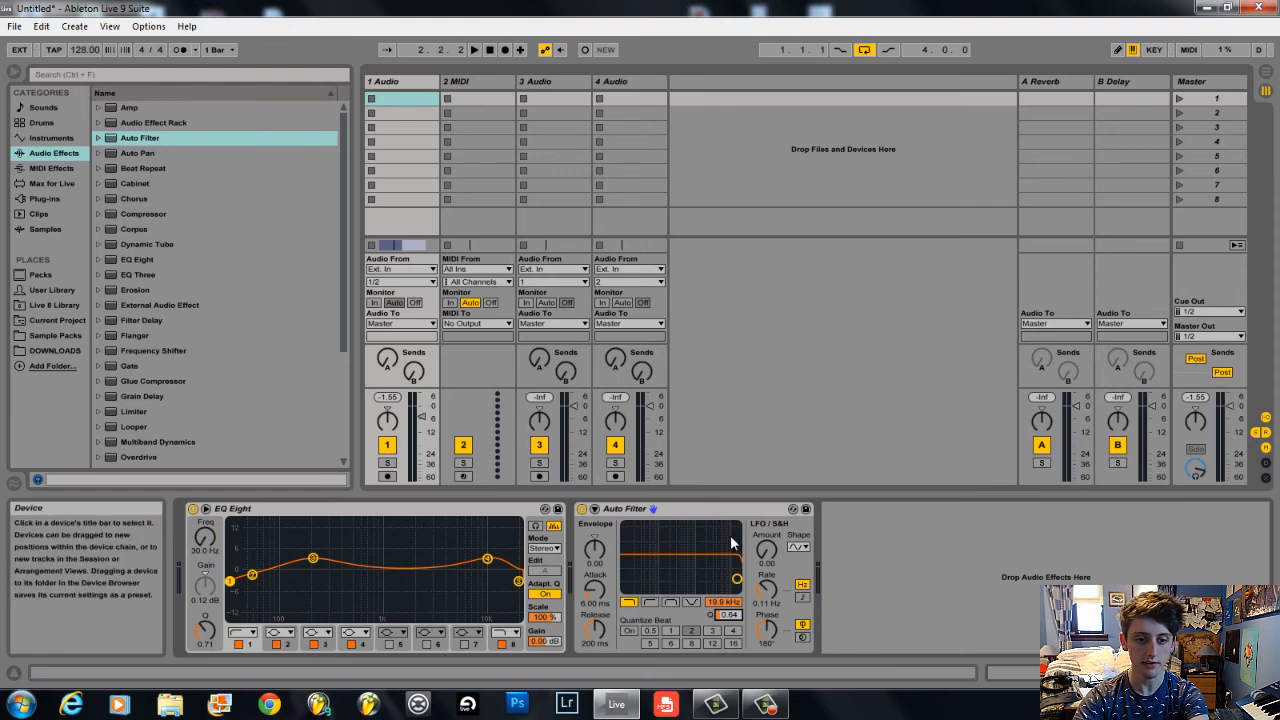
drag(724, 602, 734, 604)
click(651, 603)
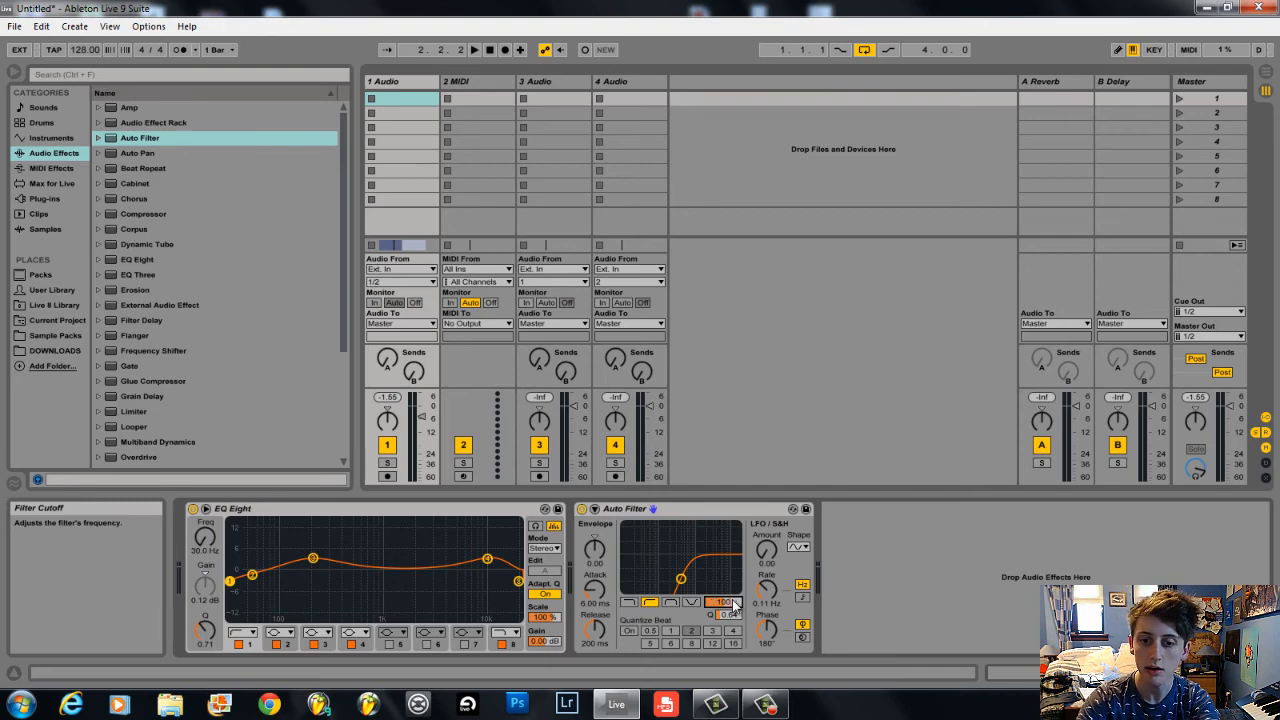
drag(734, 604, 735, 607)
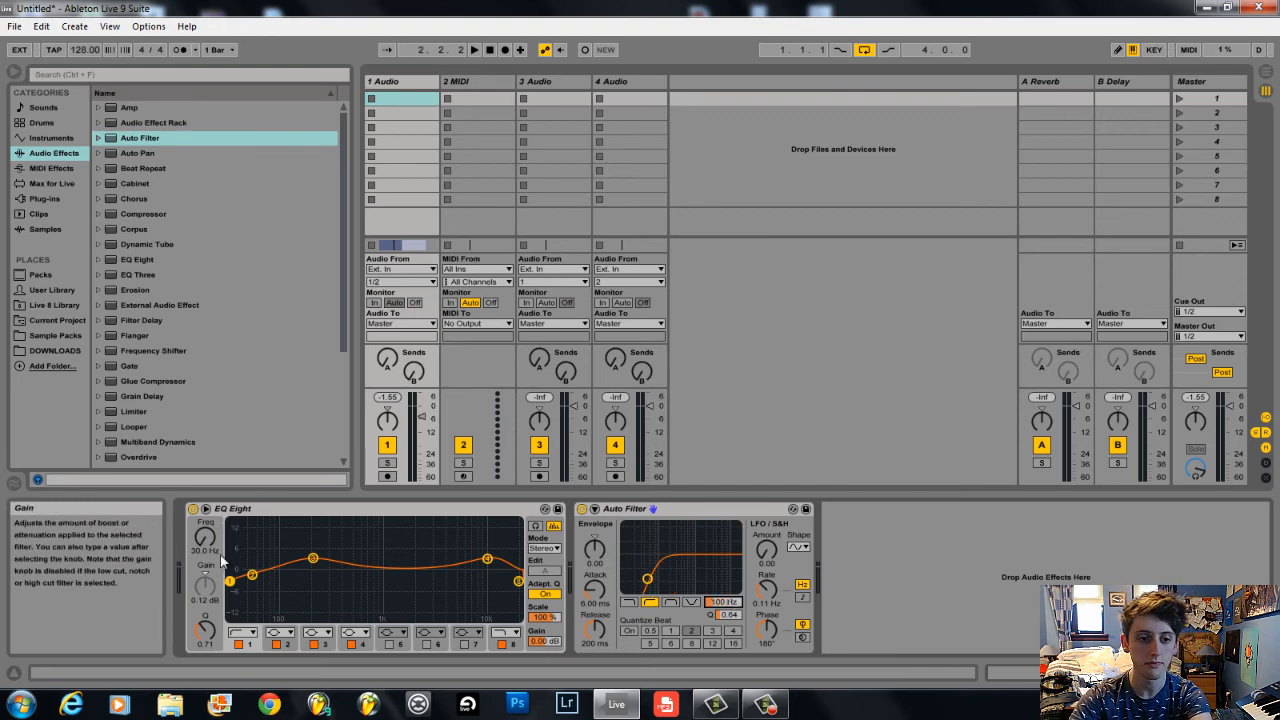
- Play the loop briefly through EQ Eight and the highpass Auto Filter, and stop playback
key(space)
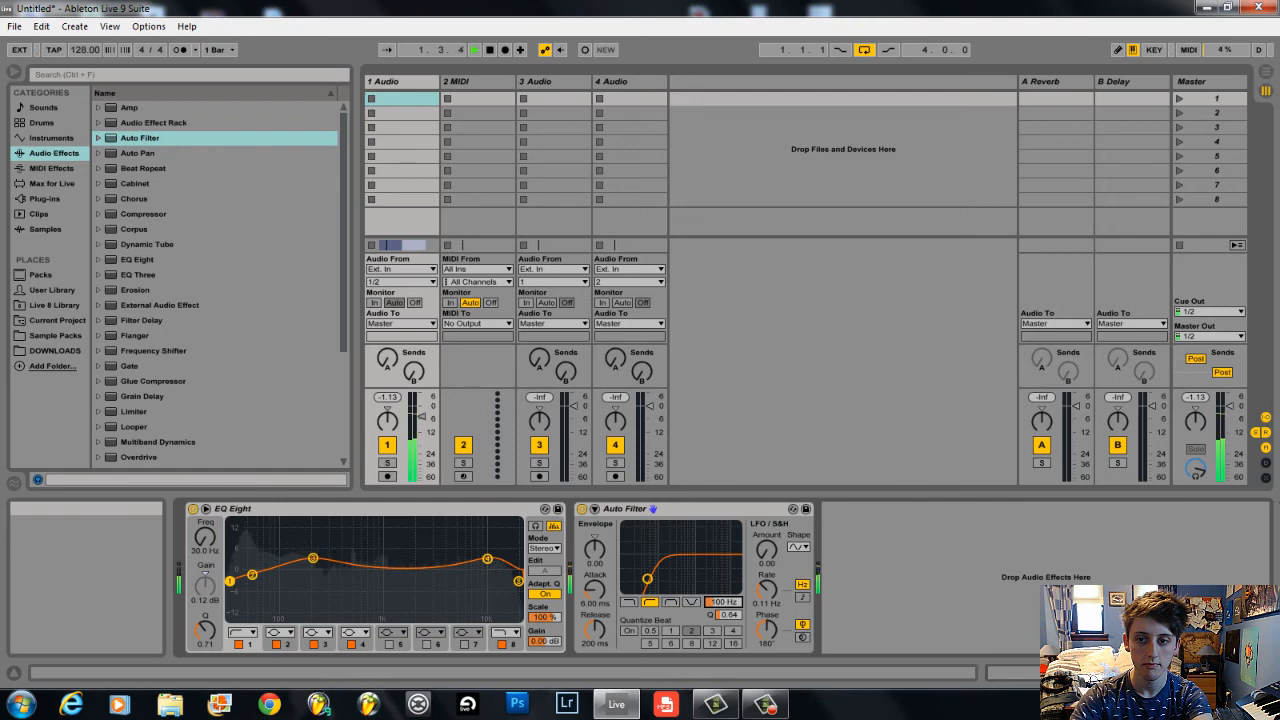
key(space)
click(904, 587)
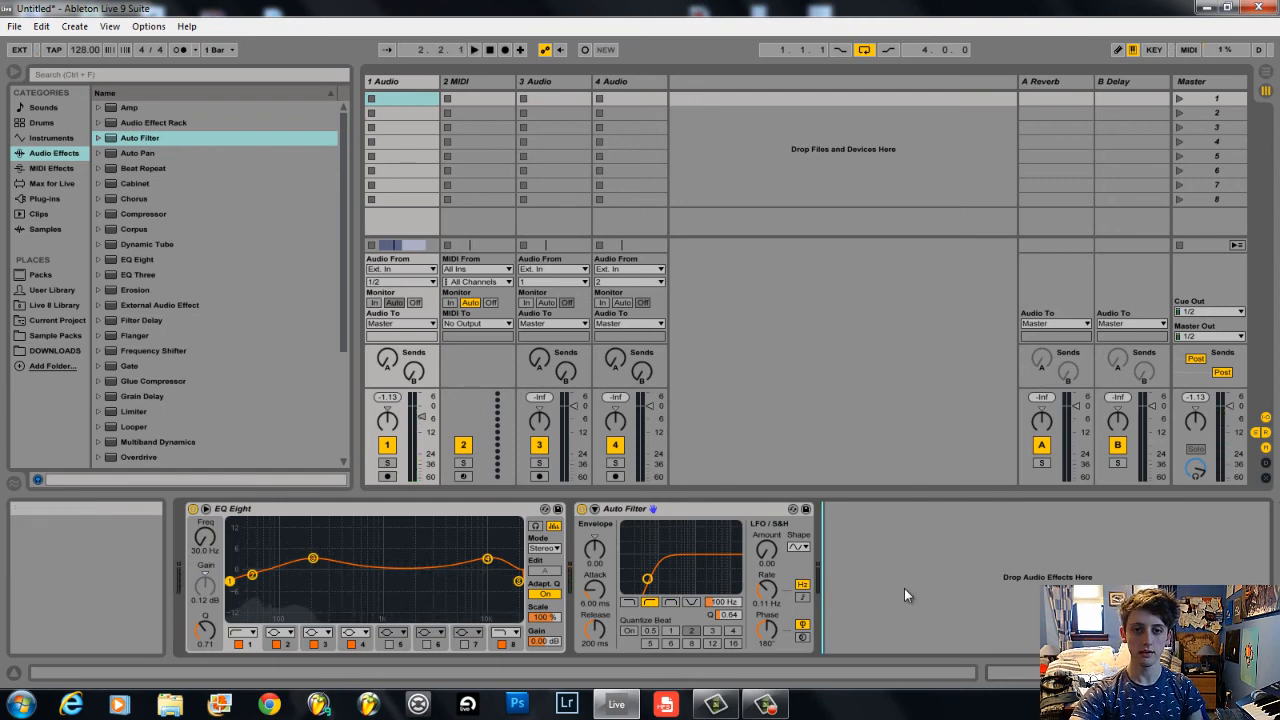
click(768, 700)
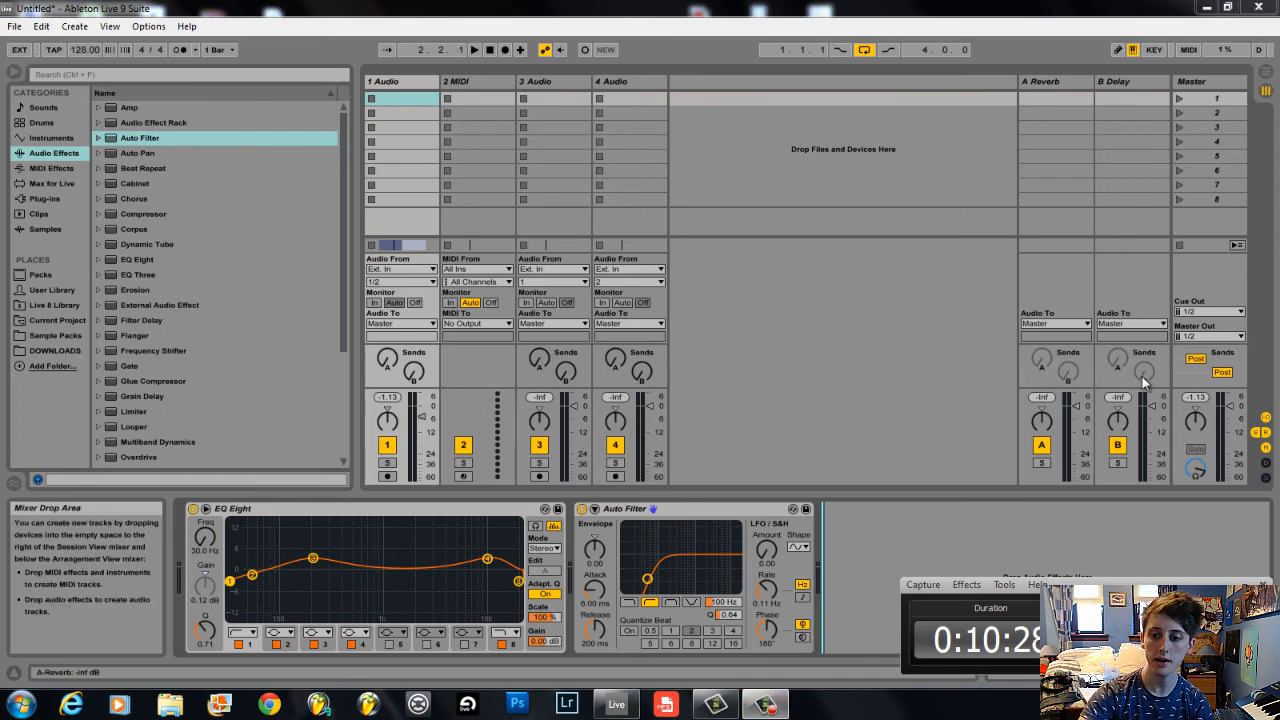